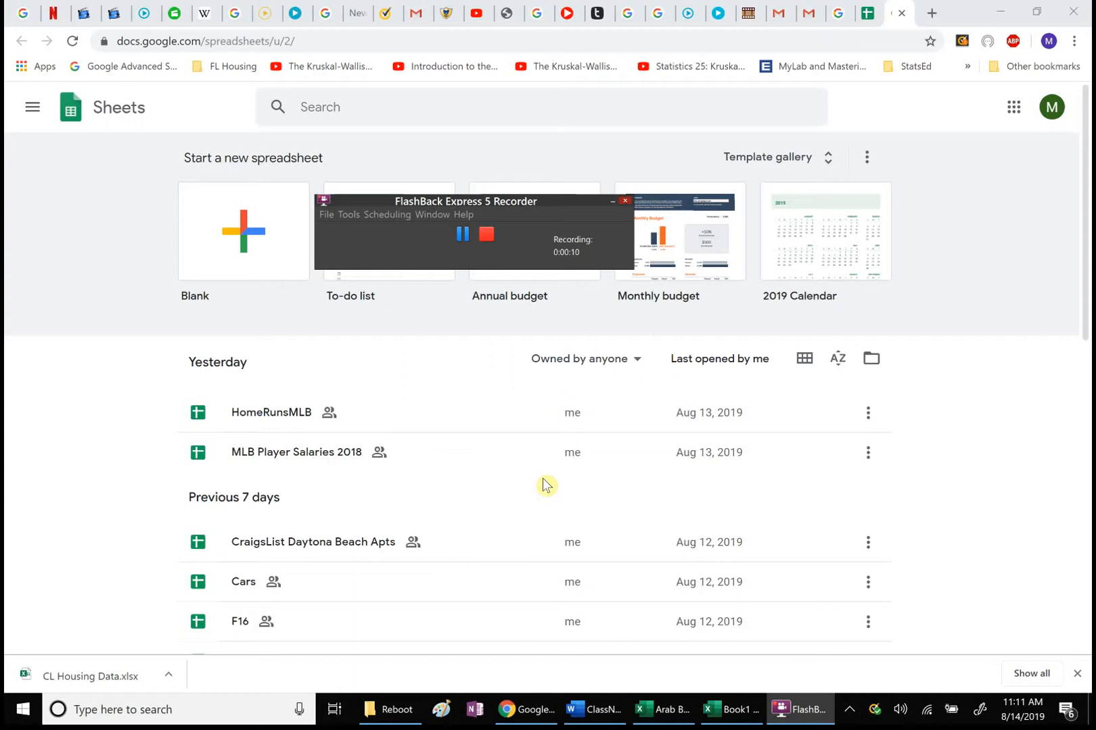
Switch to the ClassNotes Working document in Word and find the loaf-weight confidence interval problem on page 218.
left_click(591, 715)
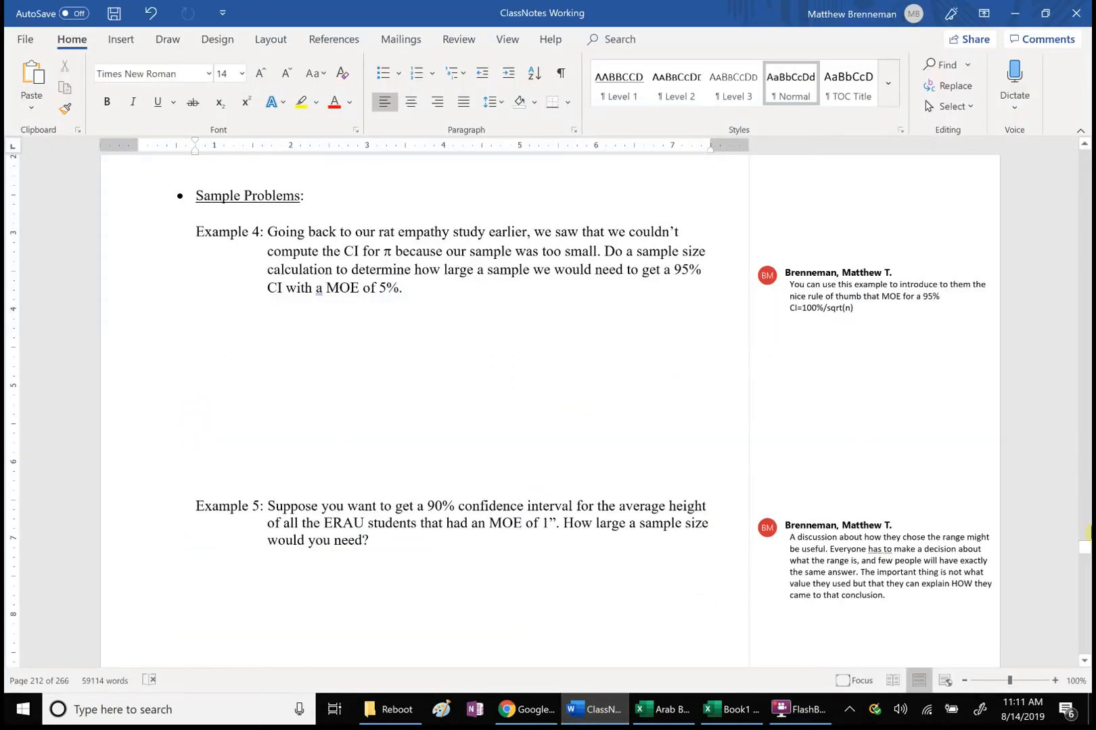
left_click(1084, 586)
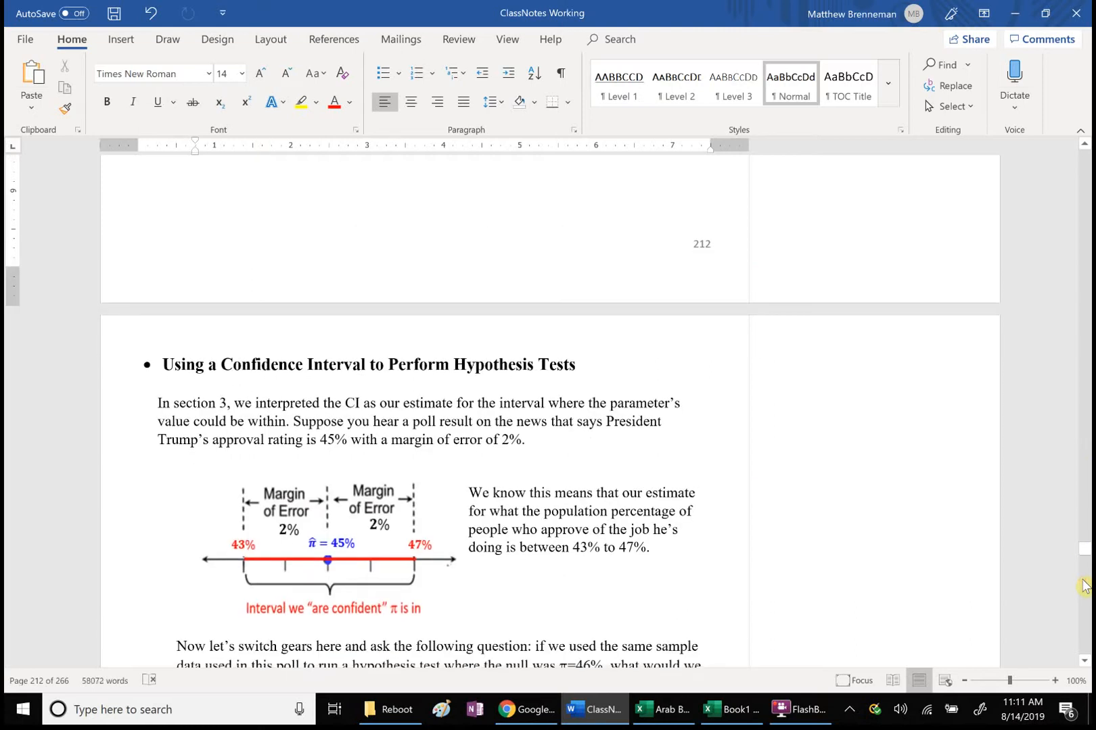
left_click_drag(1084, 586, 1083, 589)
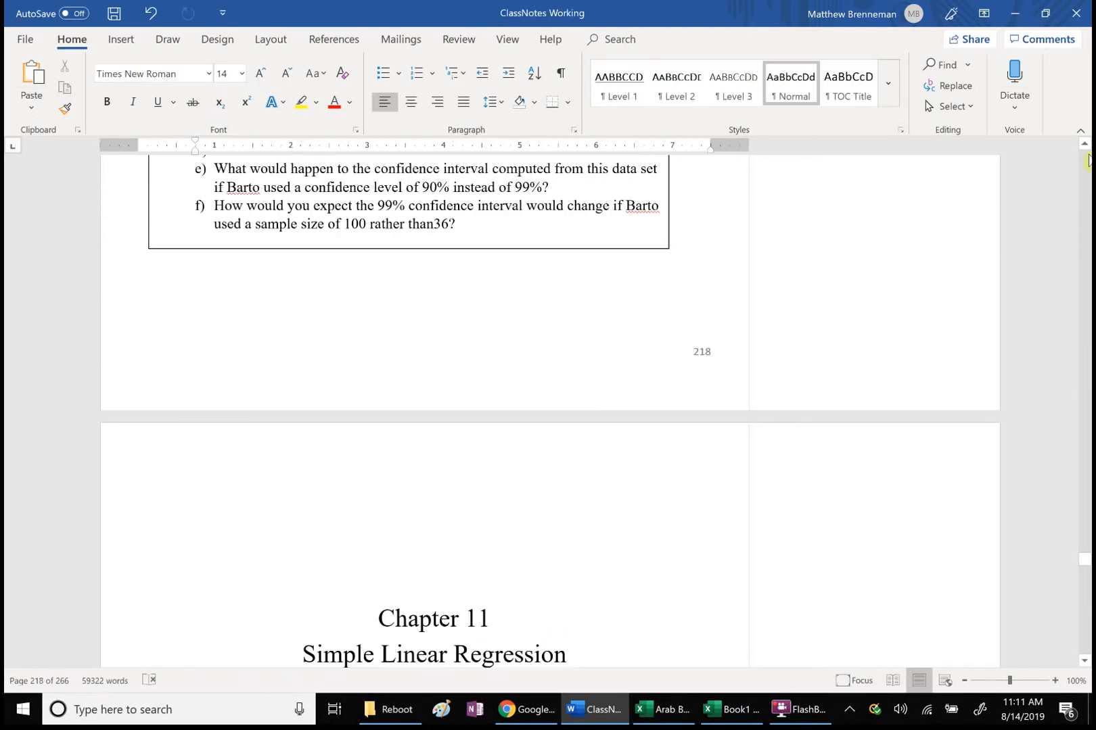
left_click_drag(1083, 144, 1083, 144)
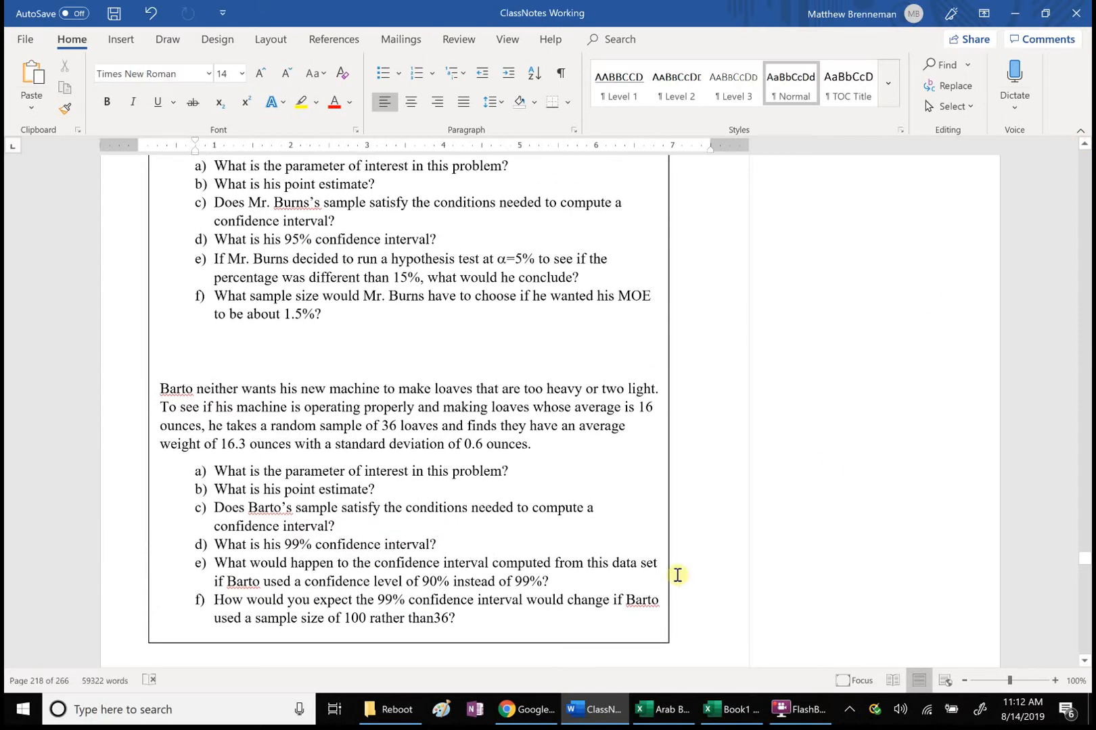
Switch to the Book1 workbook in Excel and copy the whole template, rows 1 to 15, from the Template for pi sheet.
left_click(704, 709)
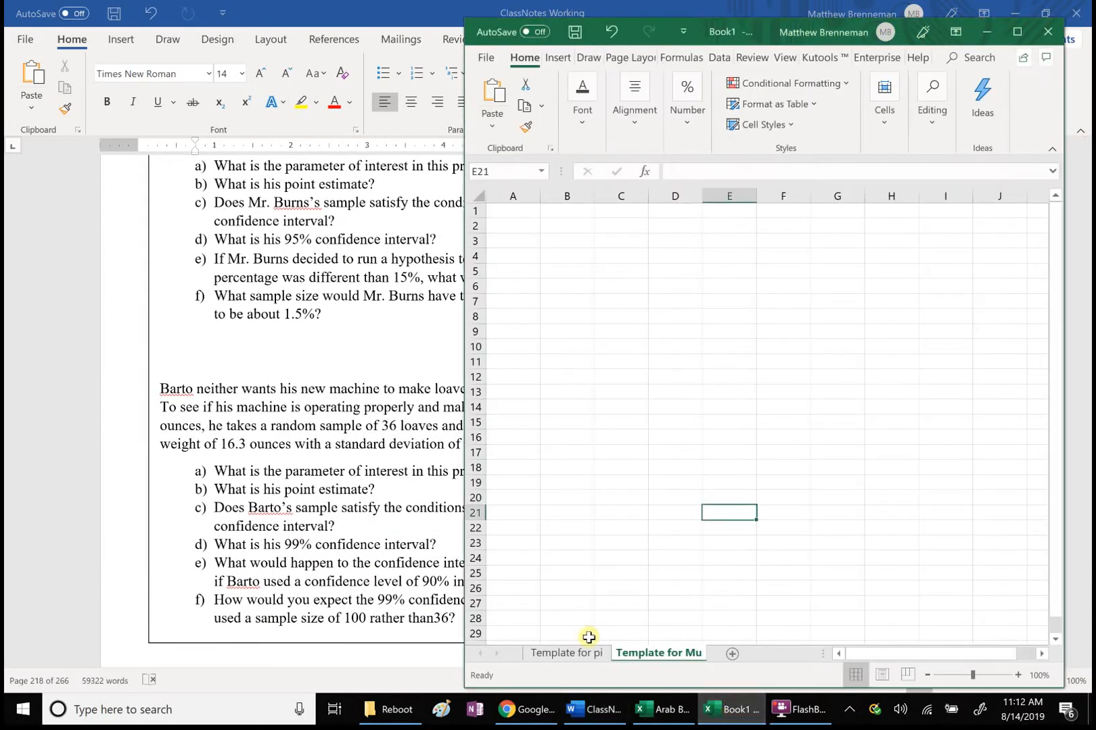
left_click(576, 654)
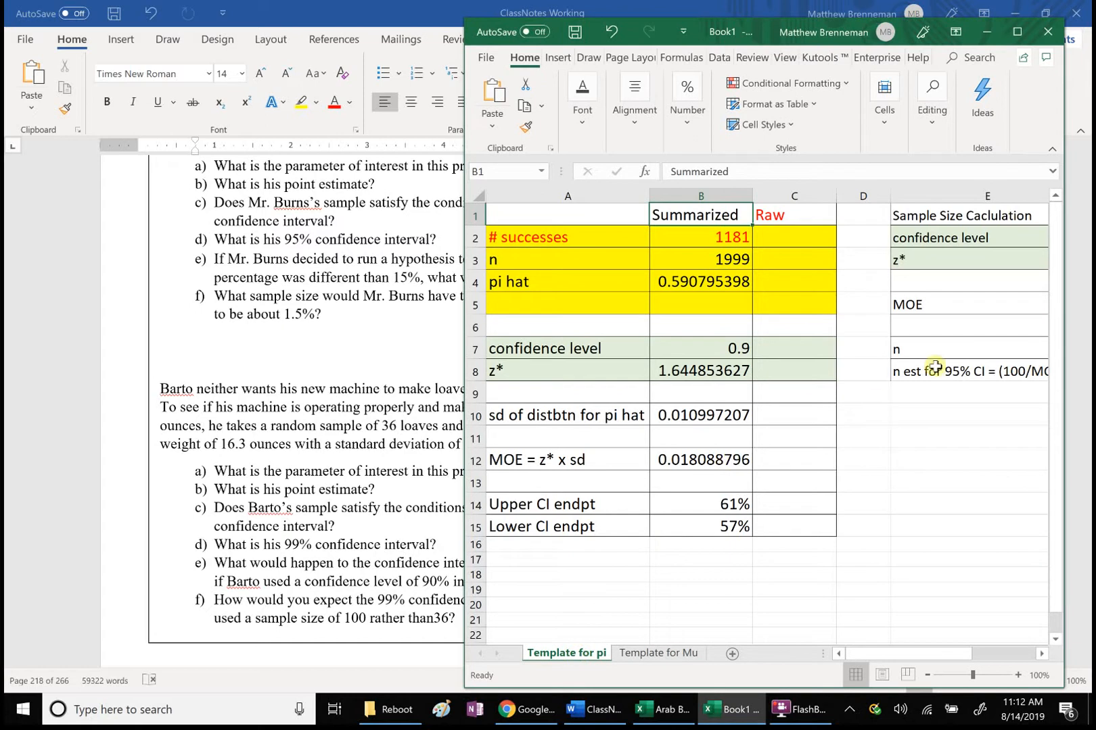
mouse_move(554, 210)
left_mouse_down()
mouse_move(629, 287)
mouse_move(999, 521)
left_mouse_up()
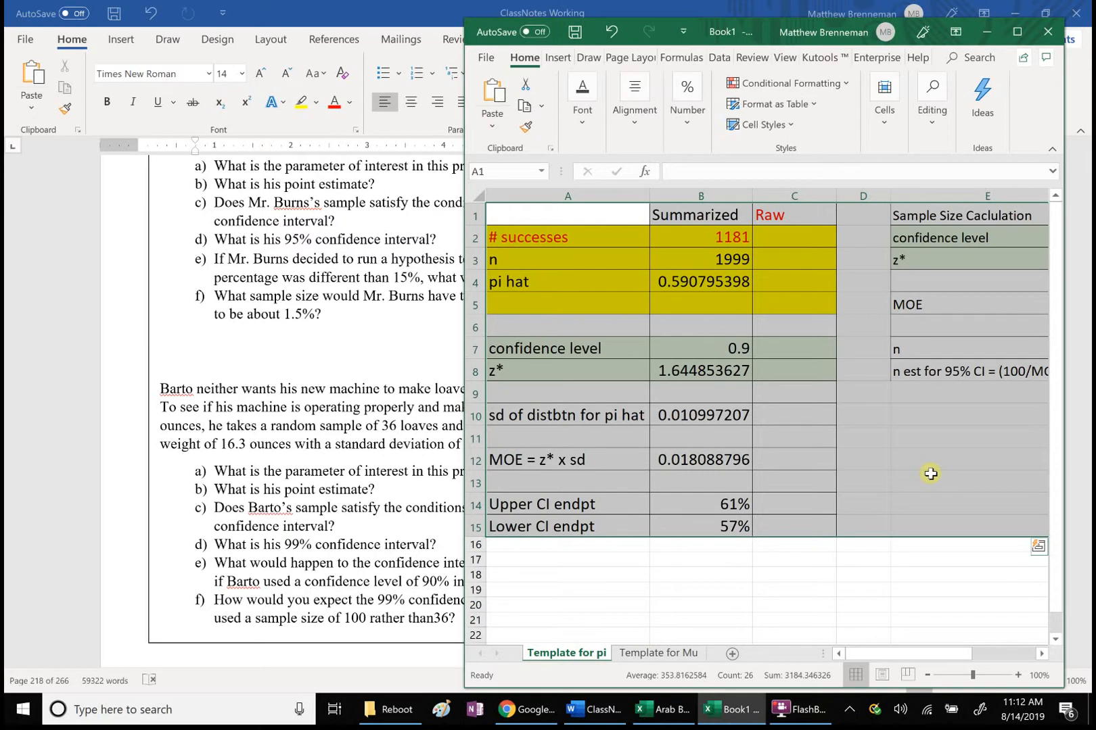
right_click(930, 474)
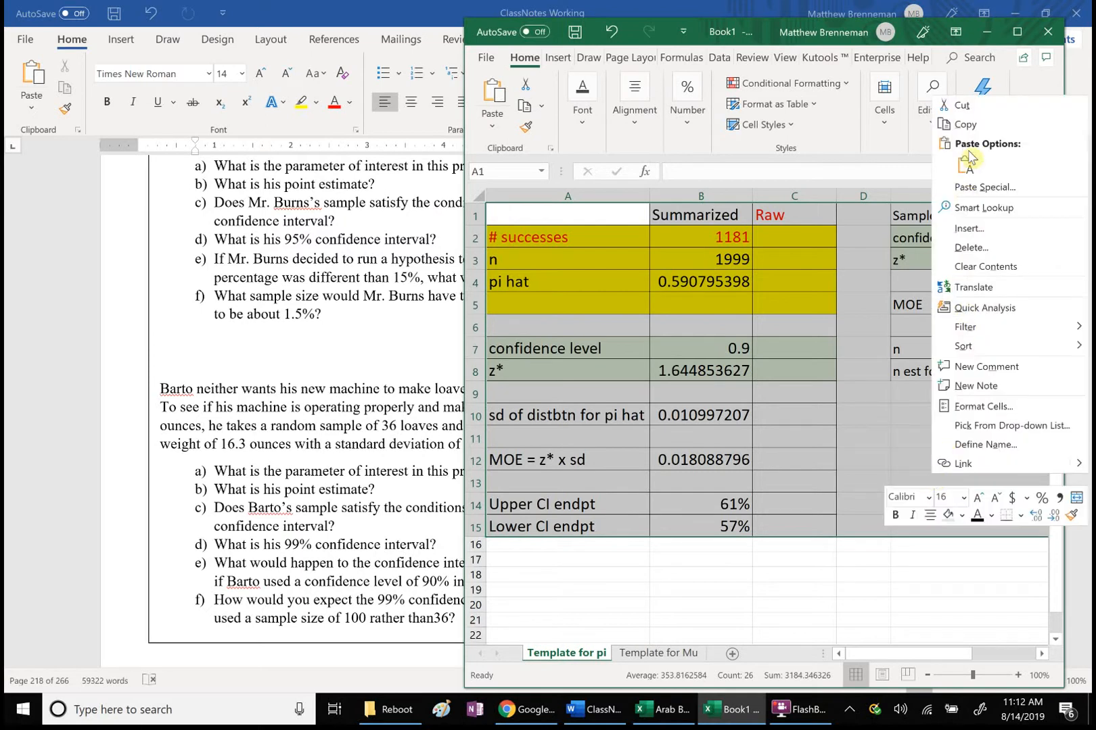
left_click(965, 124)
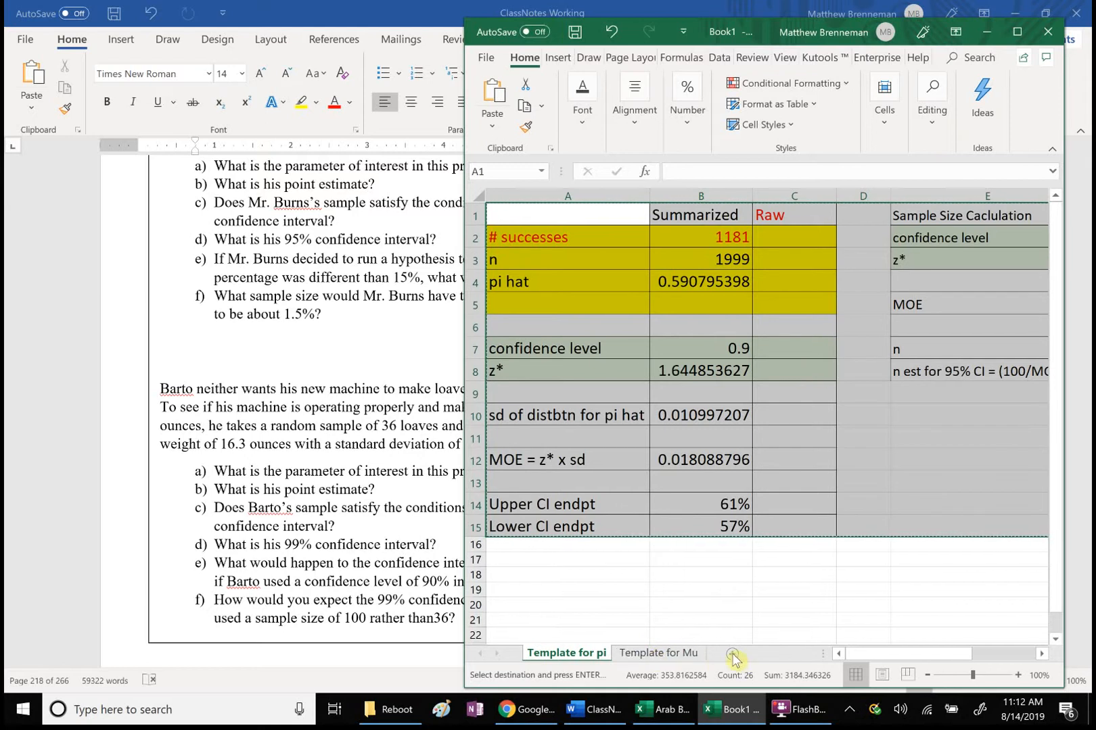
Paste the copied template as formulas only into the Template for Mu sheet, starting at cell A1.
left_click(663, 654)
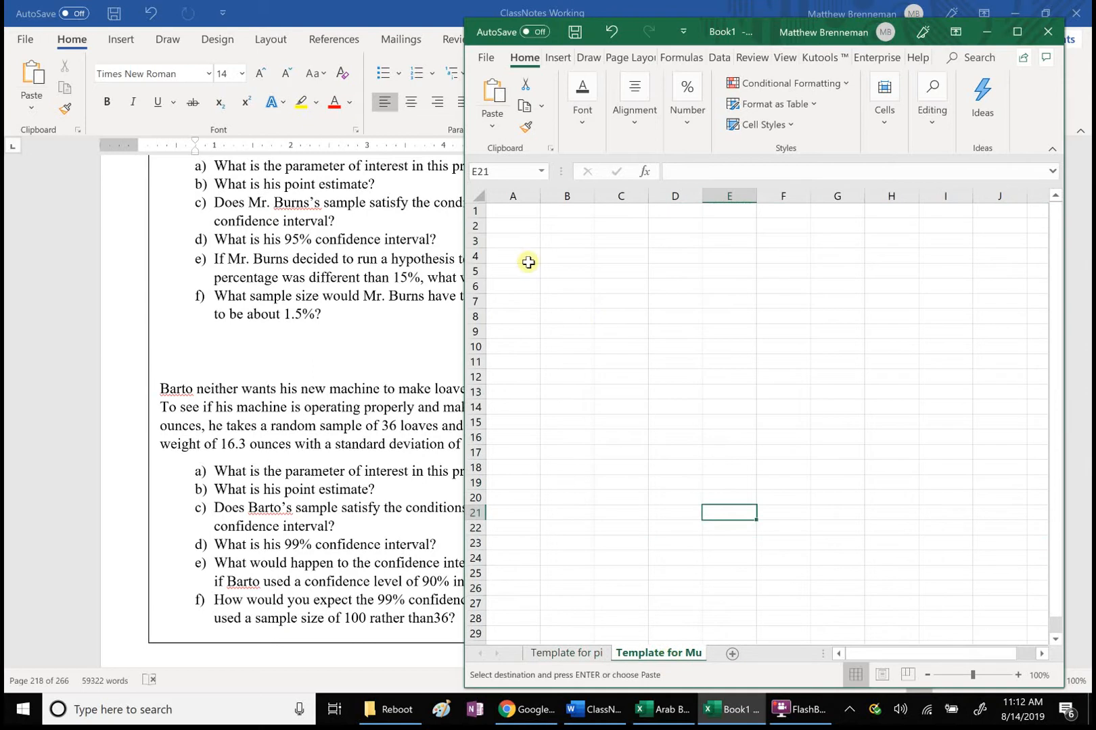
left_click(515, 212)
right_click(515, 212)
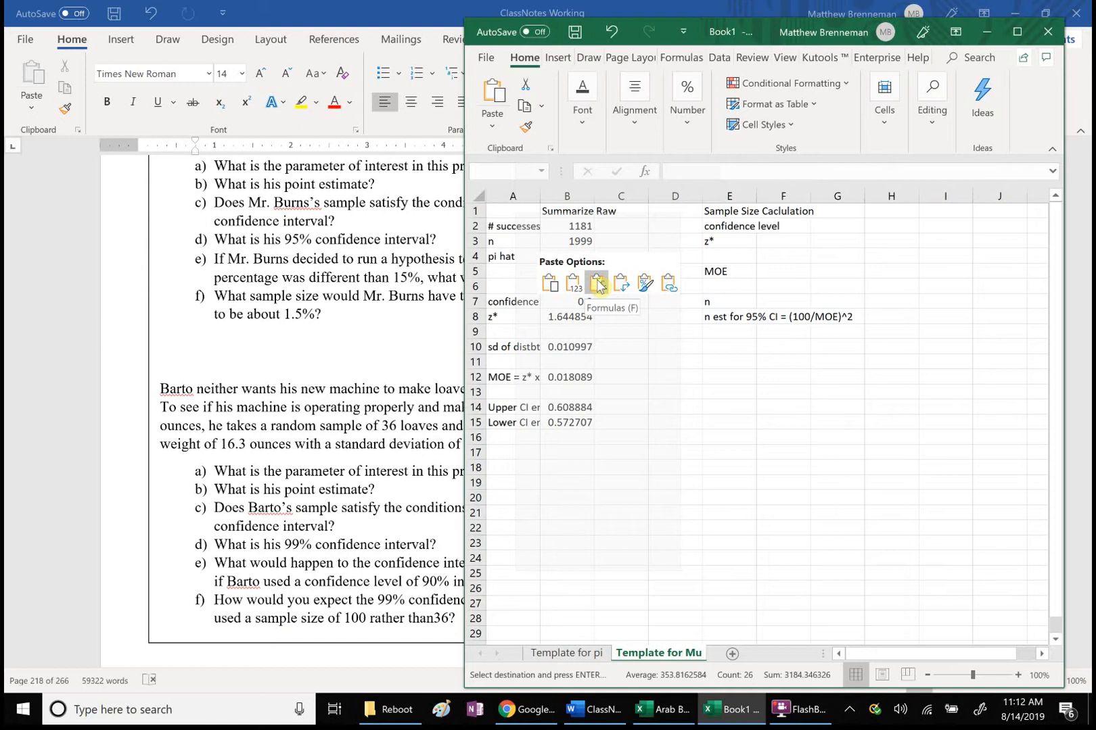
left_click(597, 284)
left_click(782, 496)
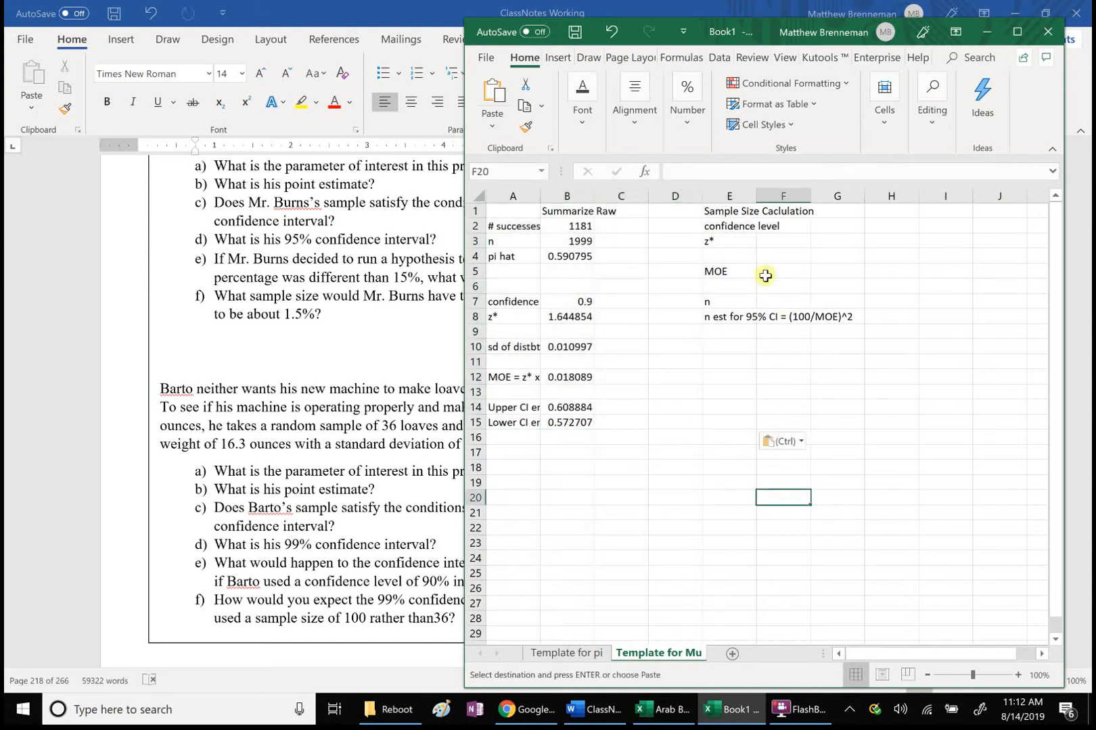
Relabel A2 as "sd of Var" and A4 as "mu hat", and fit column B's width to its contents.
double_click(509, 227)
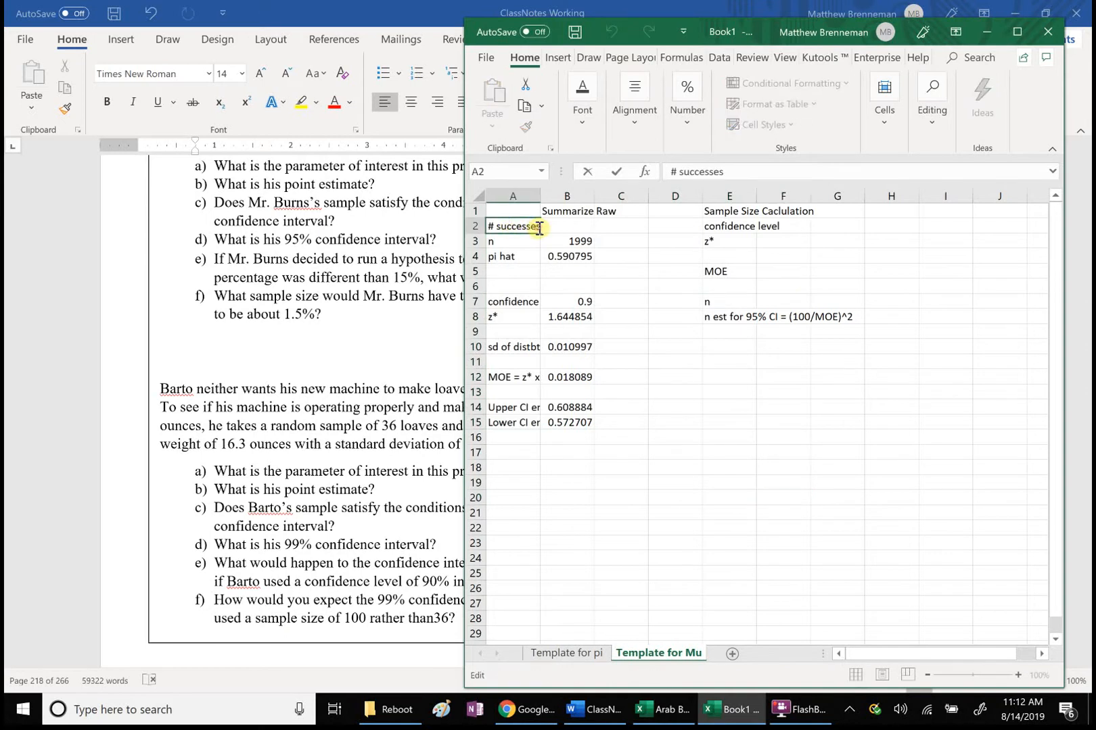
left_click_drag(539, 228, 464, 229)
type("sd of Var")
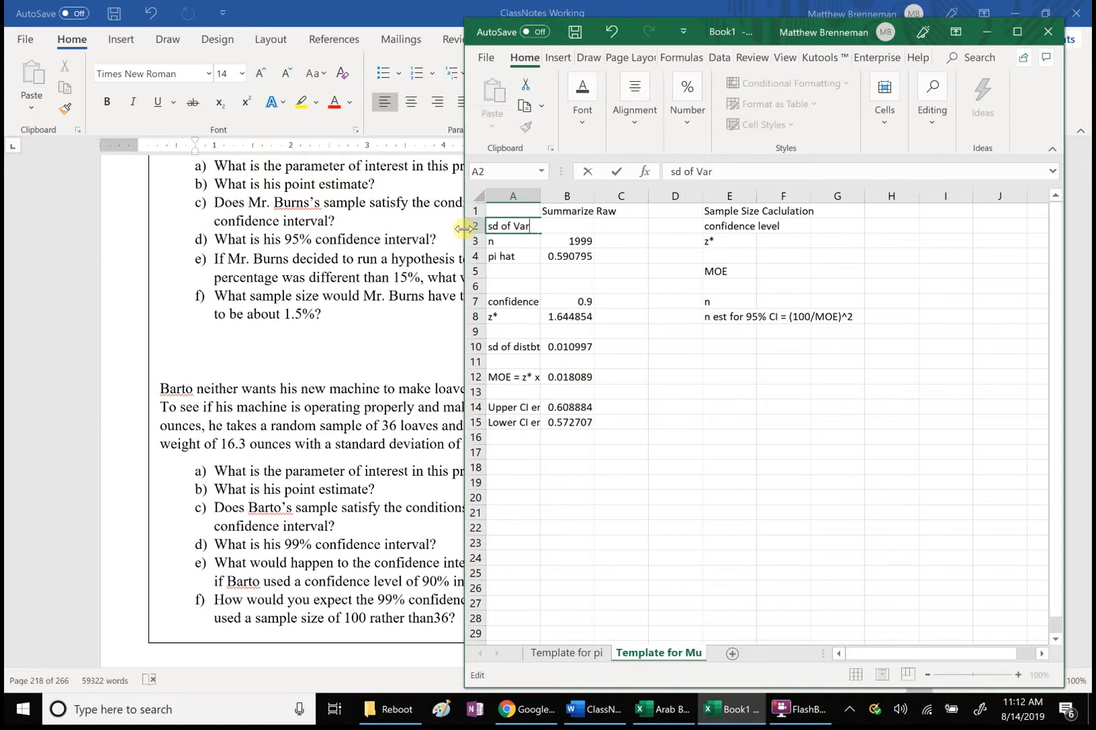
left_click(761, 441)
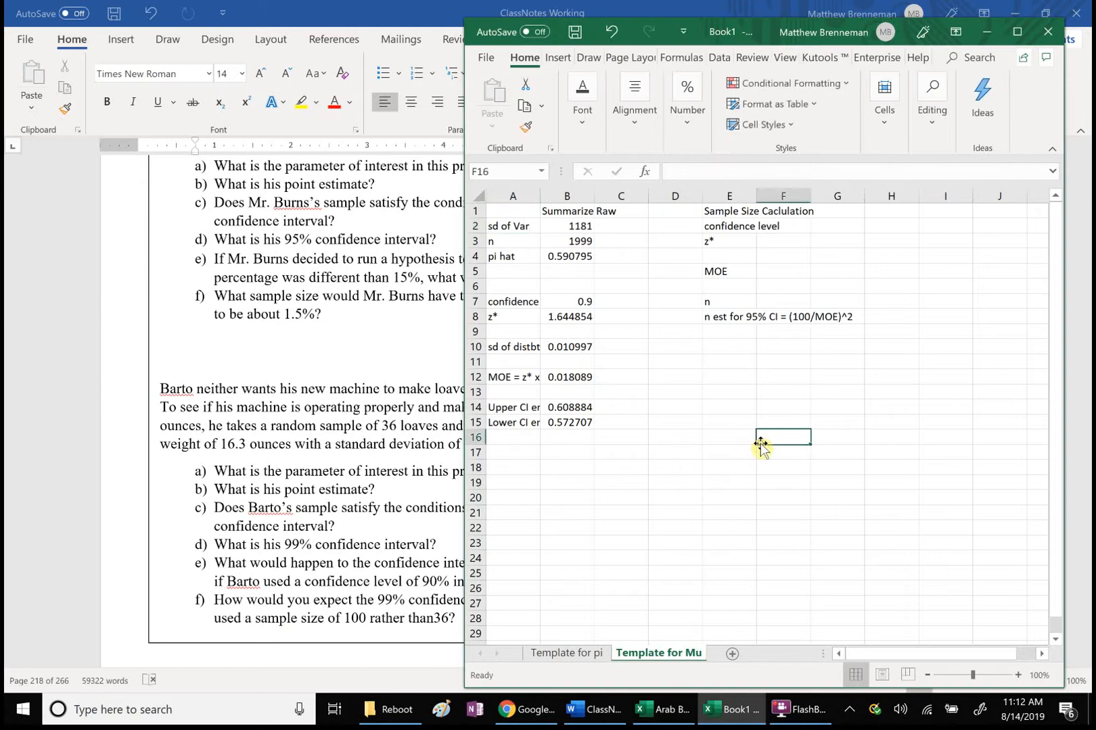
double_click(593, 200)
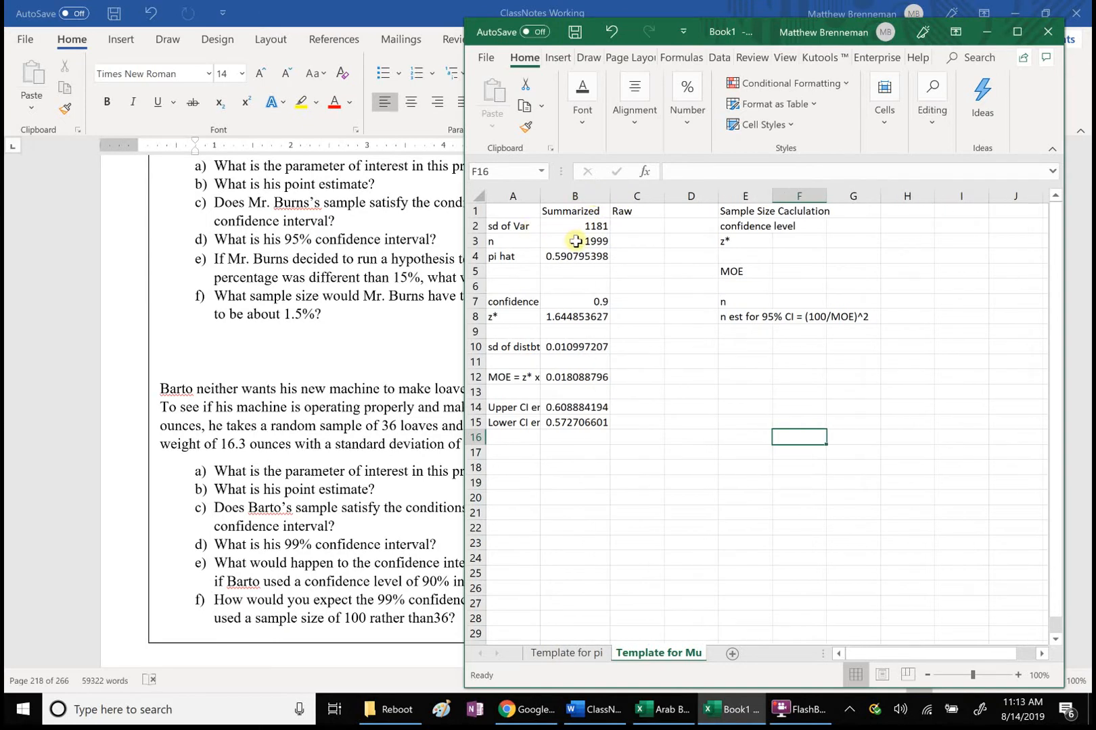
double_click(526, 257)
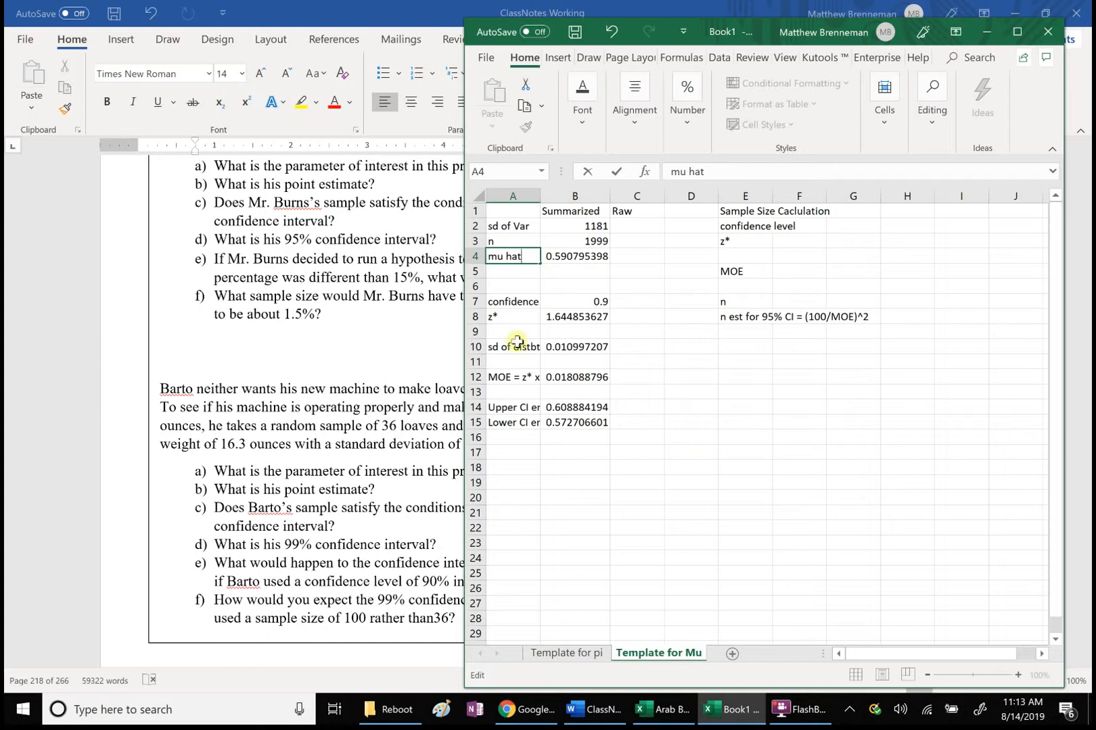
Restore the Word notes to a smaller window beside the workbook, showing the loaf-weight problem, and widen it for reading.
left_click(379, 15)
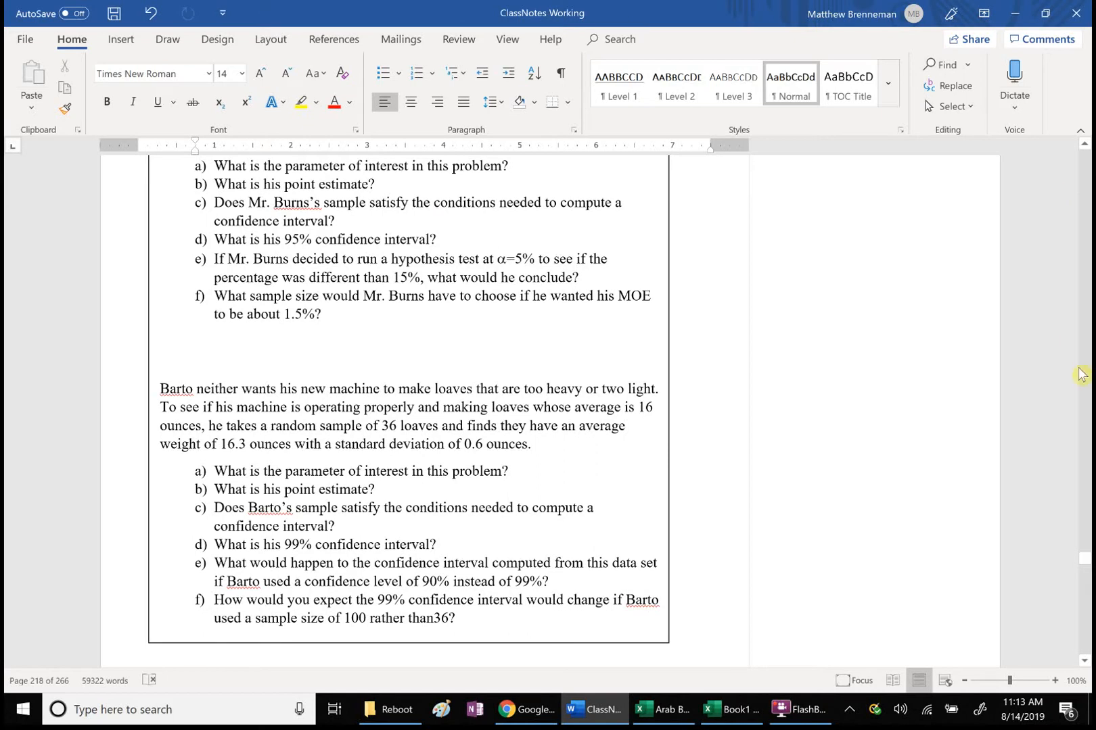
scroll(1084, 598, "down", 5)
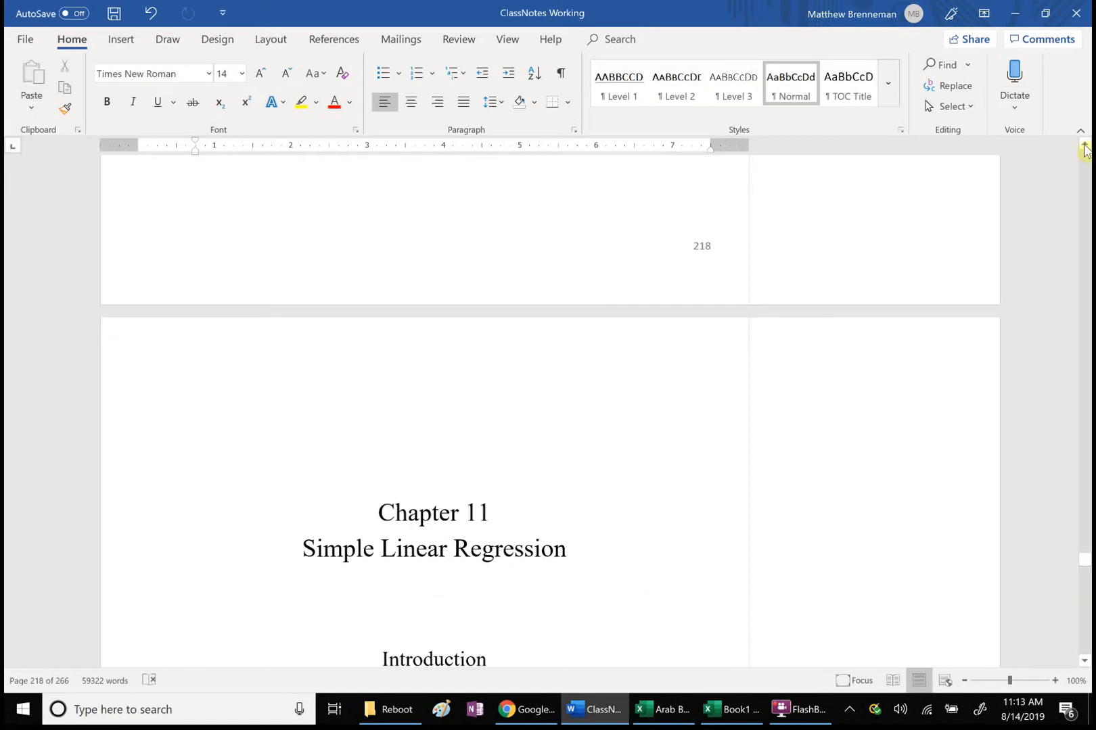
scroll(1084, 149, "up", 5)
scroll(1084, 149, "up", 3)
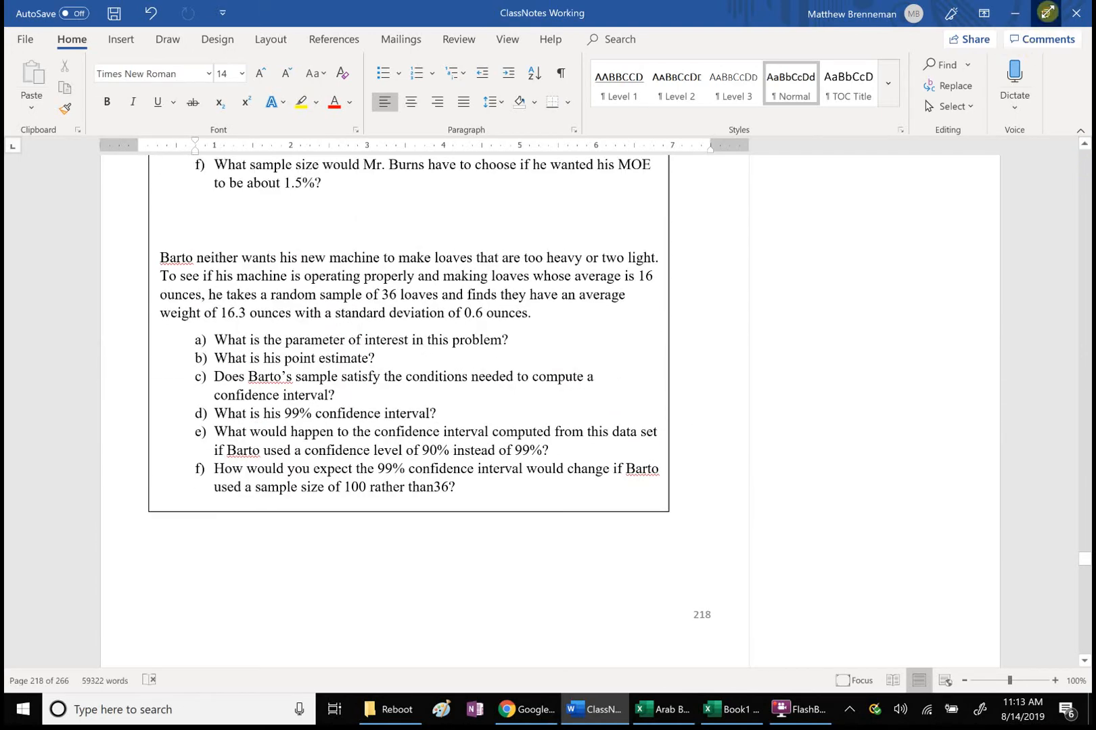
left_click(1047, 13)
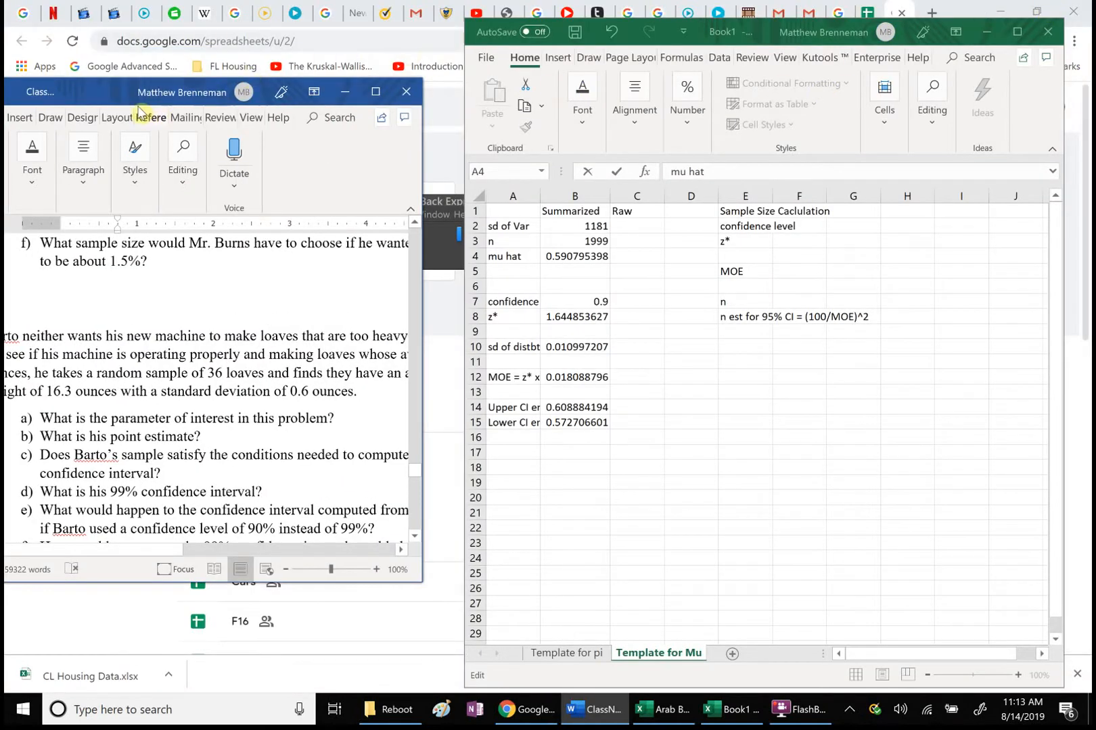
left_click_drag(87, 98, 142, 67)
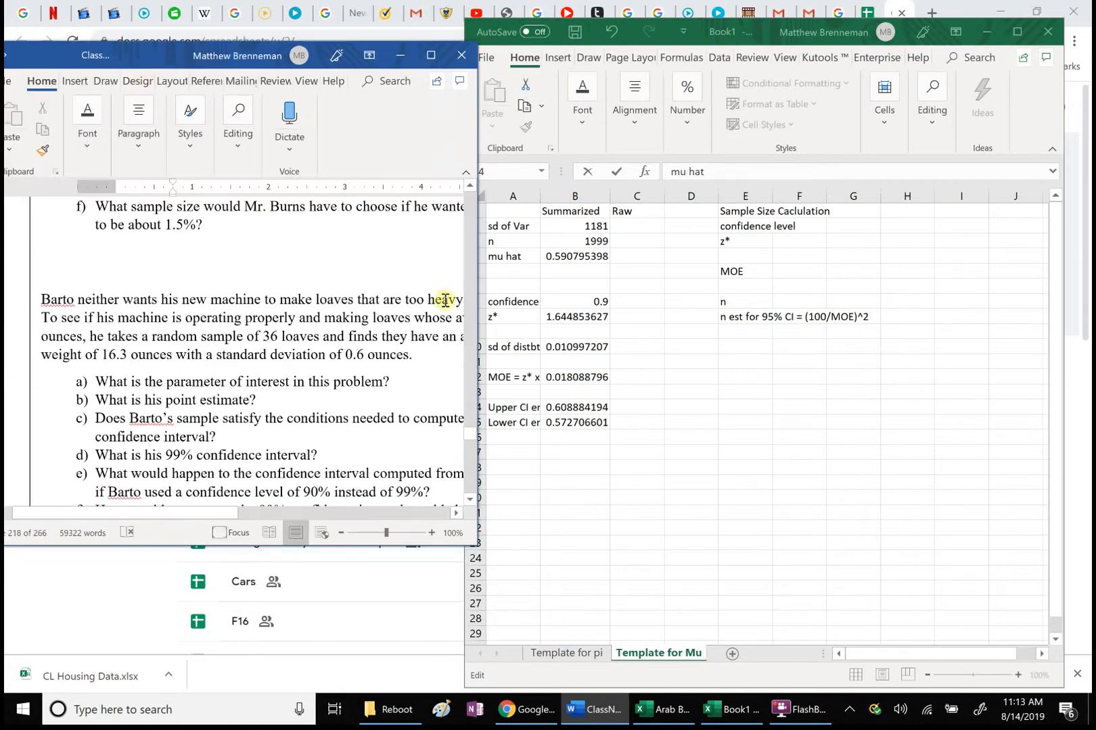
left_click_drag(479, 301, 539, 315)
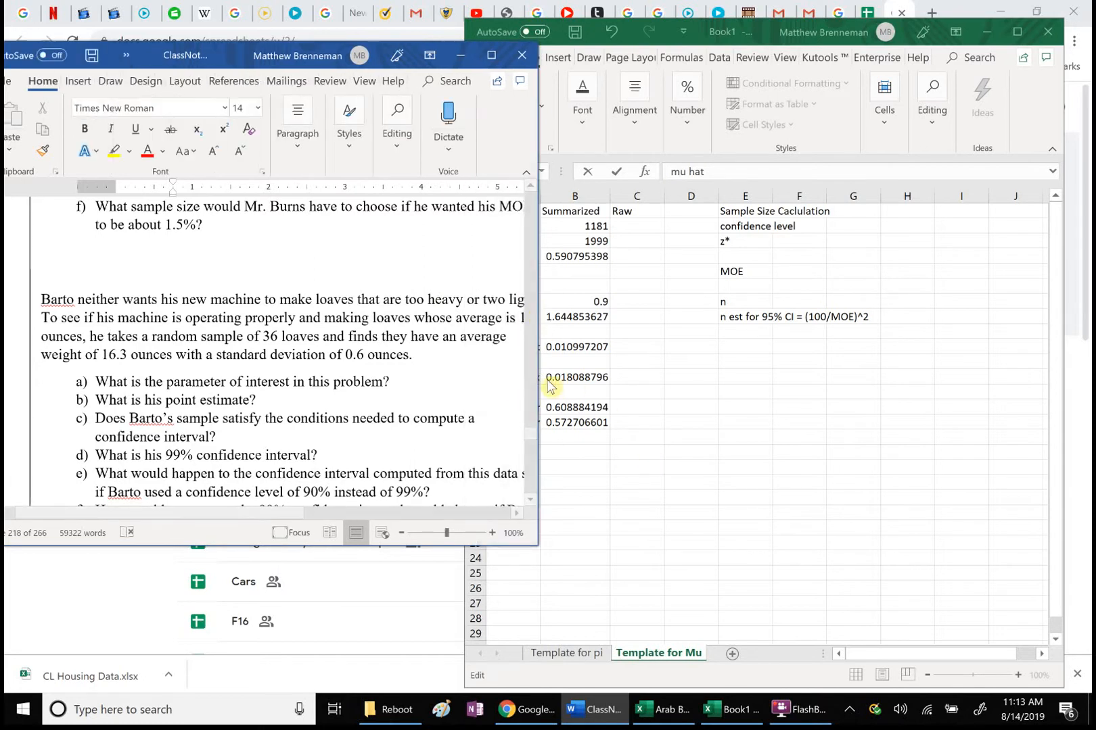
Narrow the Excel window and widen the Word window until both sit side by side without overlapping.
left_click(633, 33)
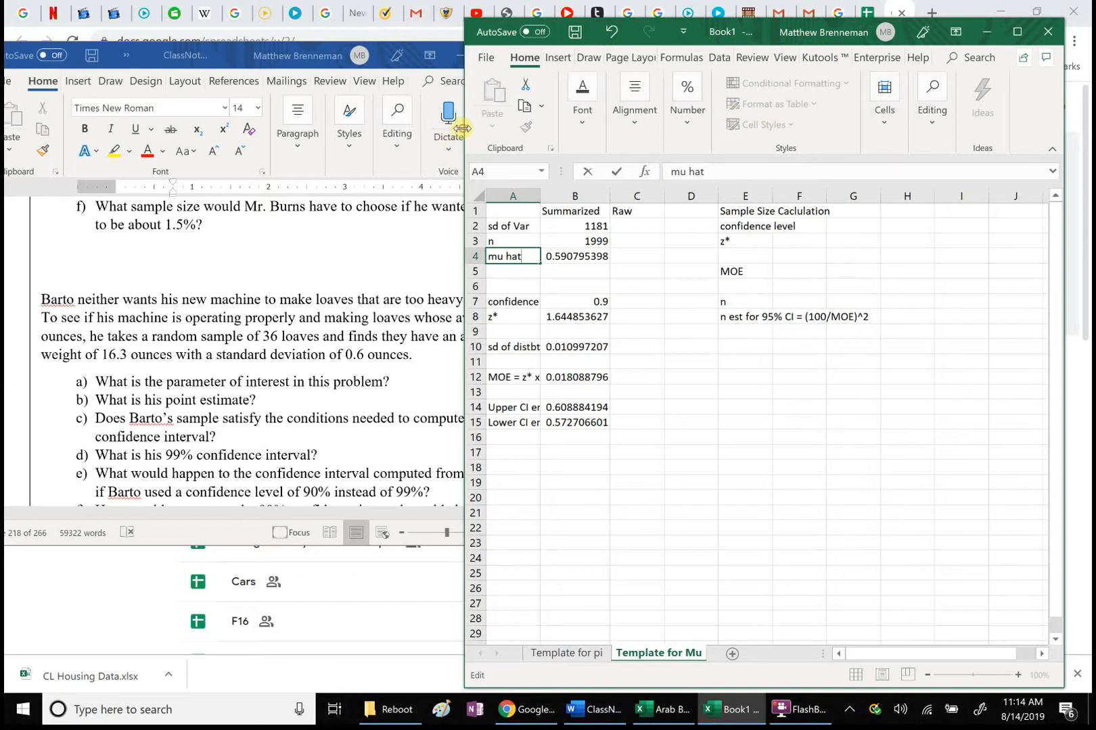
left_click_drag(559, 152, 559, 151)
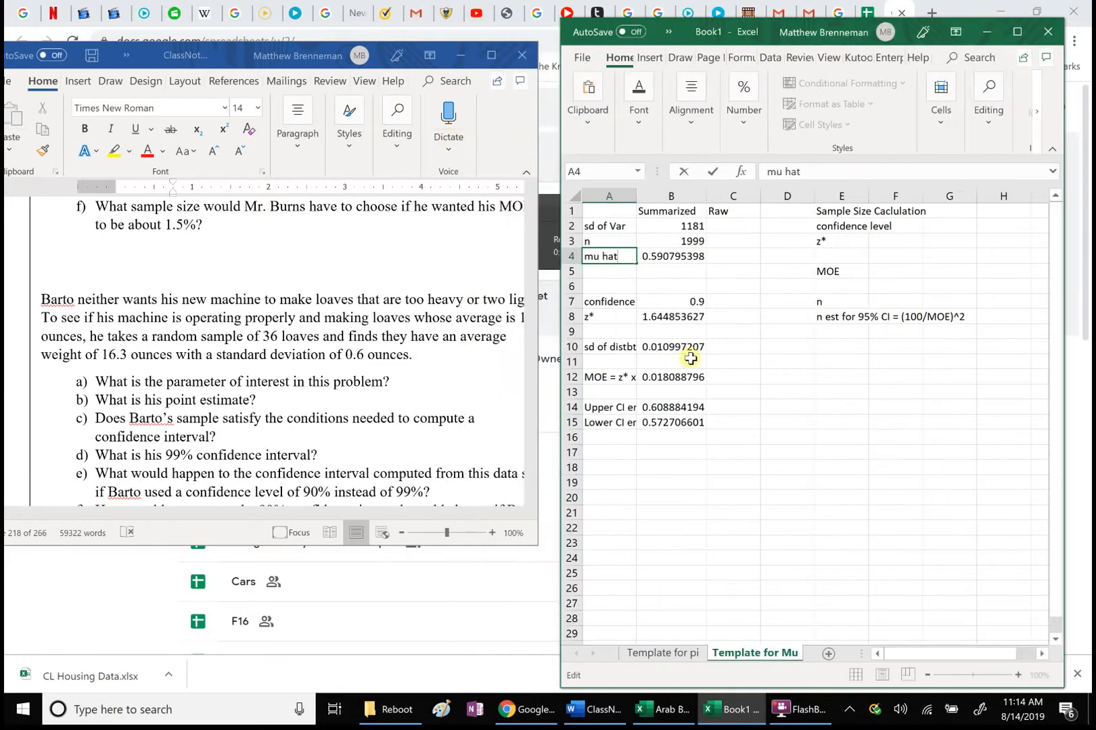
left_click(775, 481)
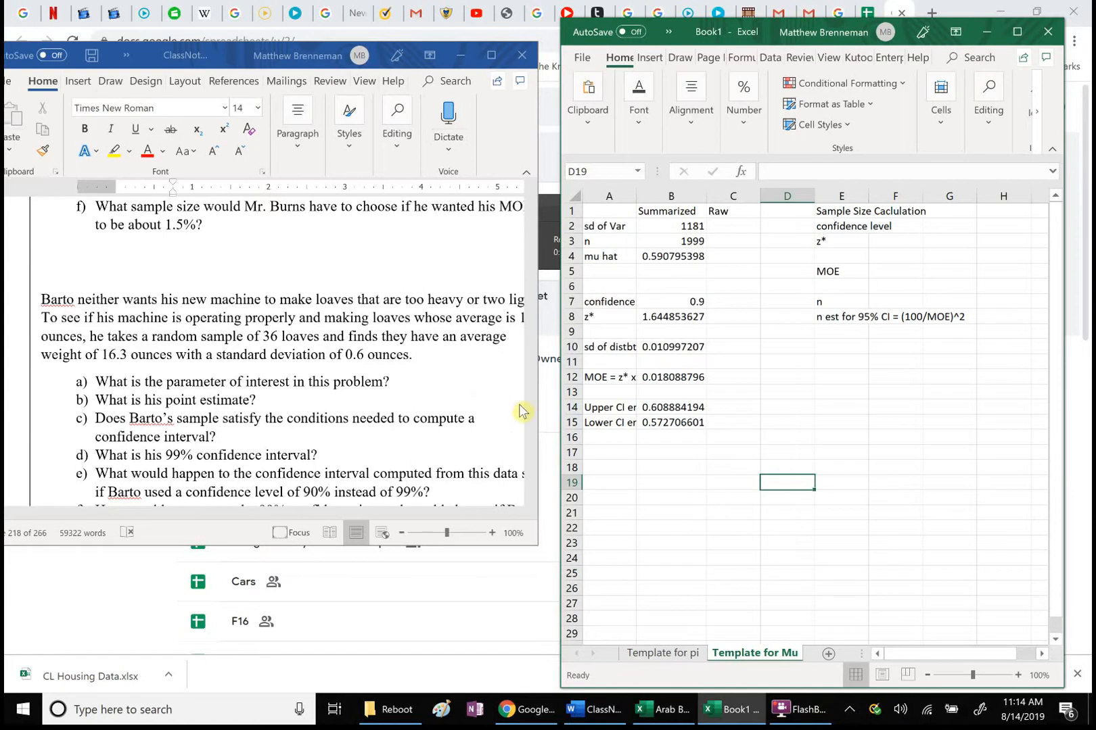
left_click_drag(539, 408, 562, 407)
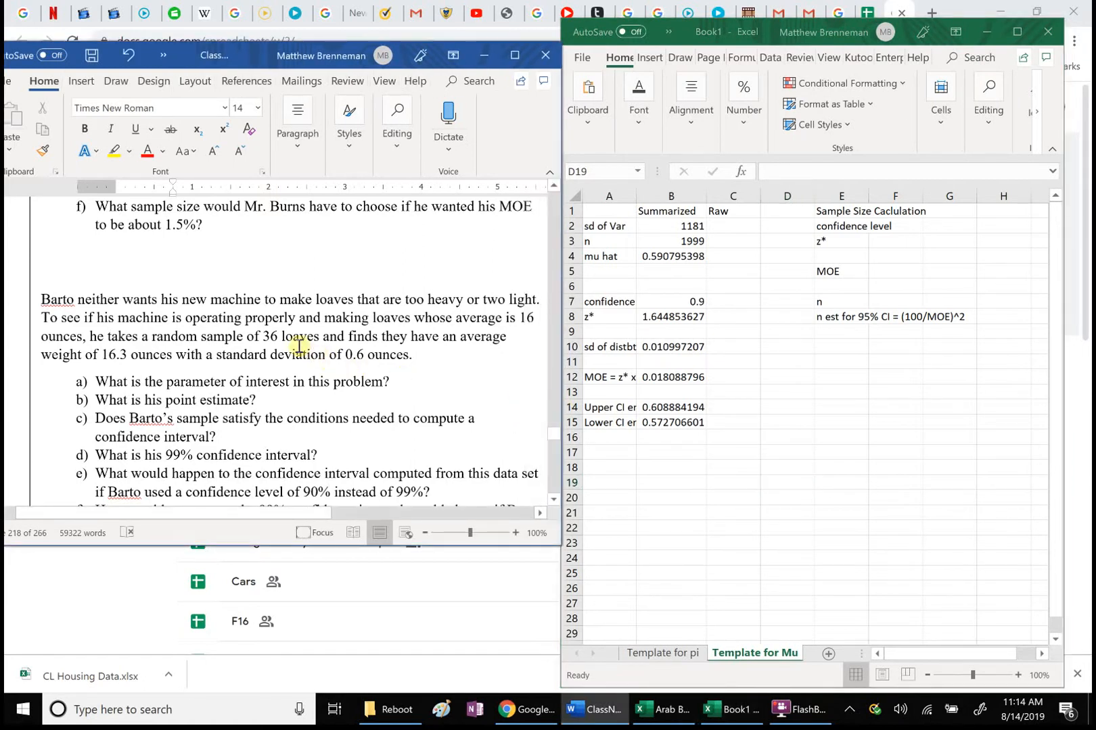
Set the sample size n in B3 of the Template for Mu sheet to 36.
left_click(677, 241)
double_click(677, 240)
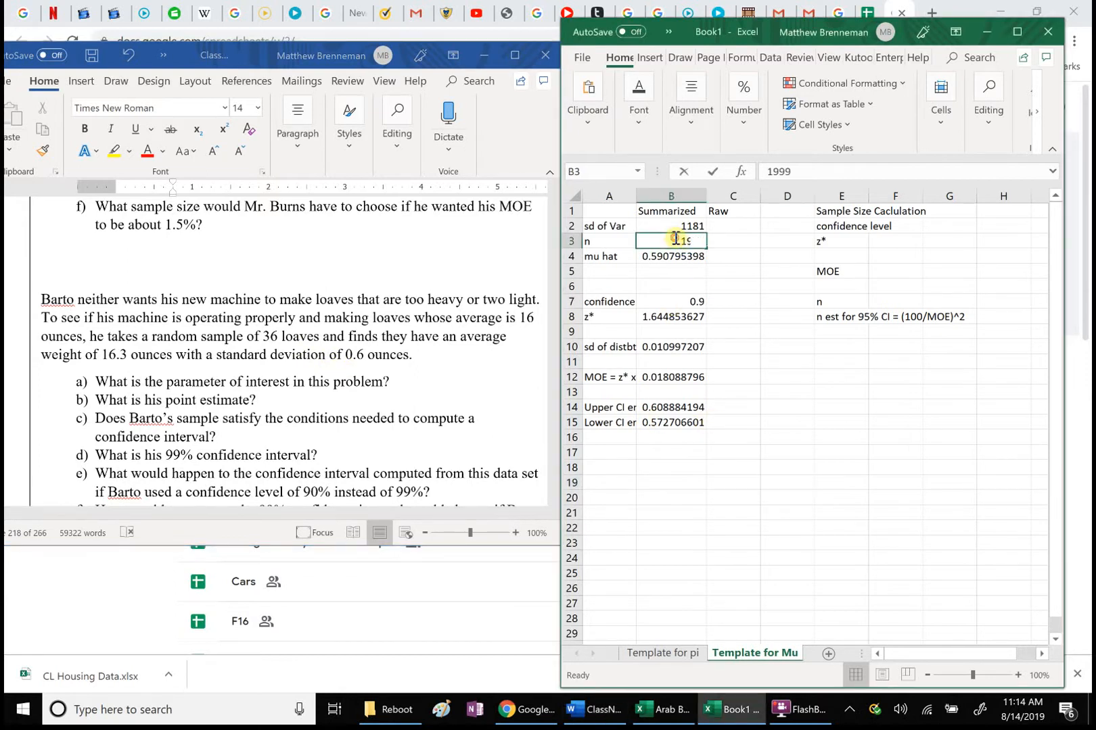
left_click_drag(677, 238, 723, 238)
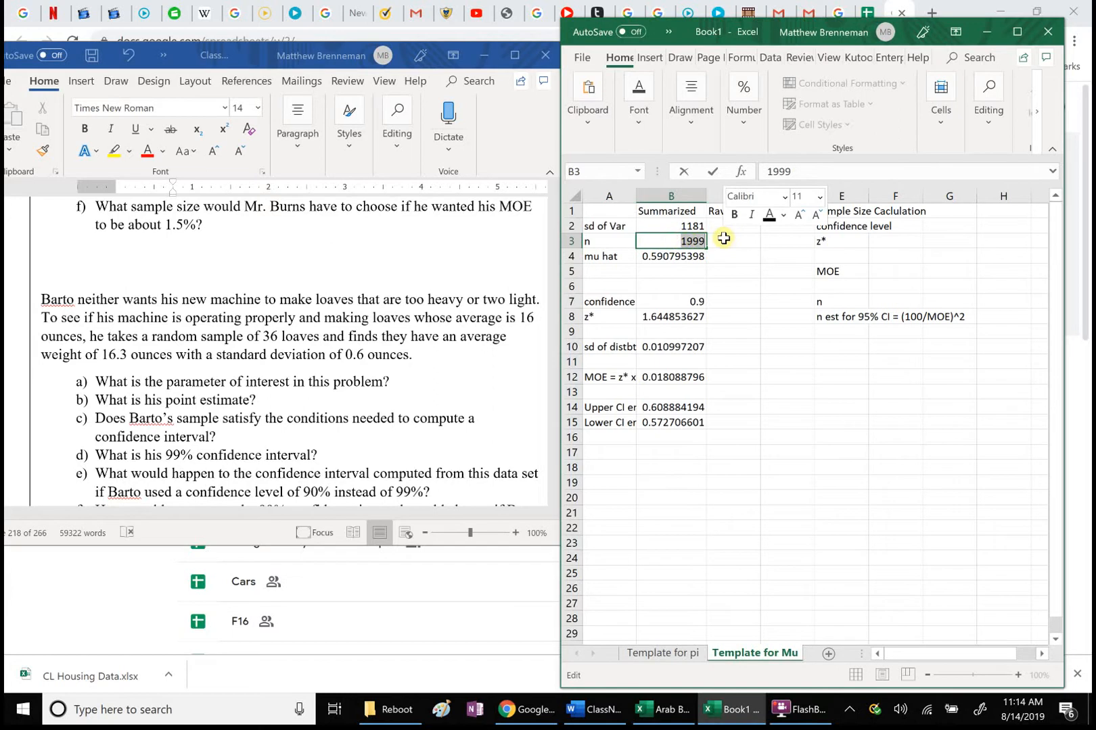
type("36")
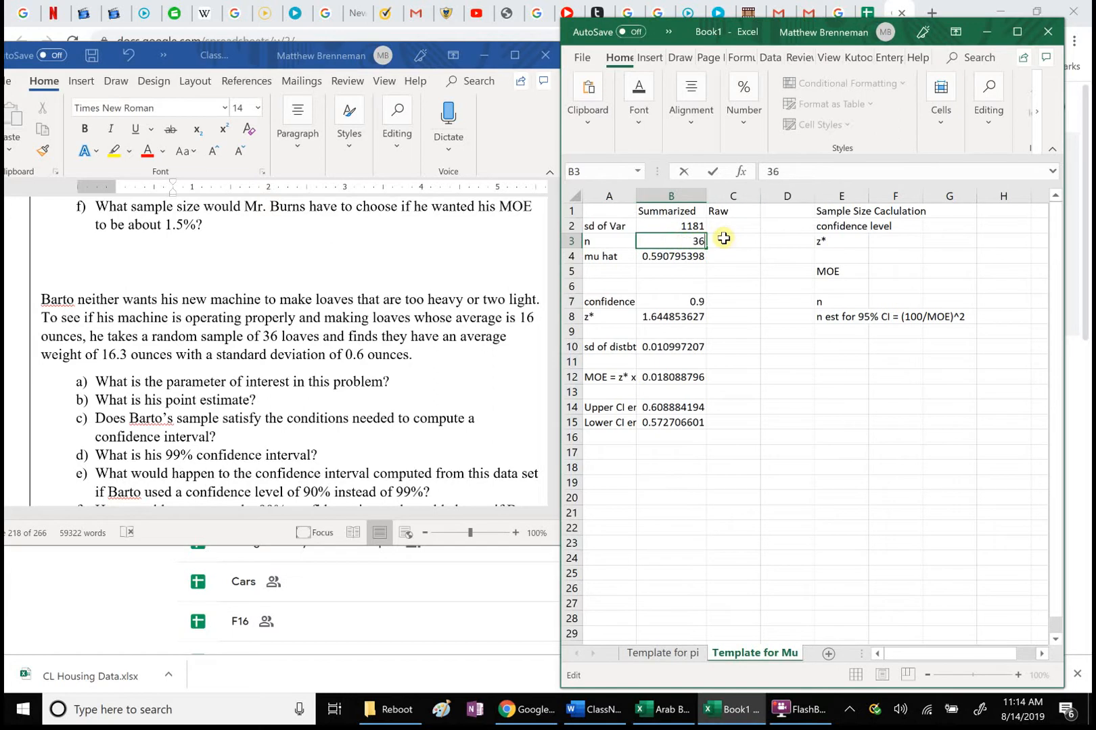
left_click(766, 500)
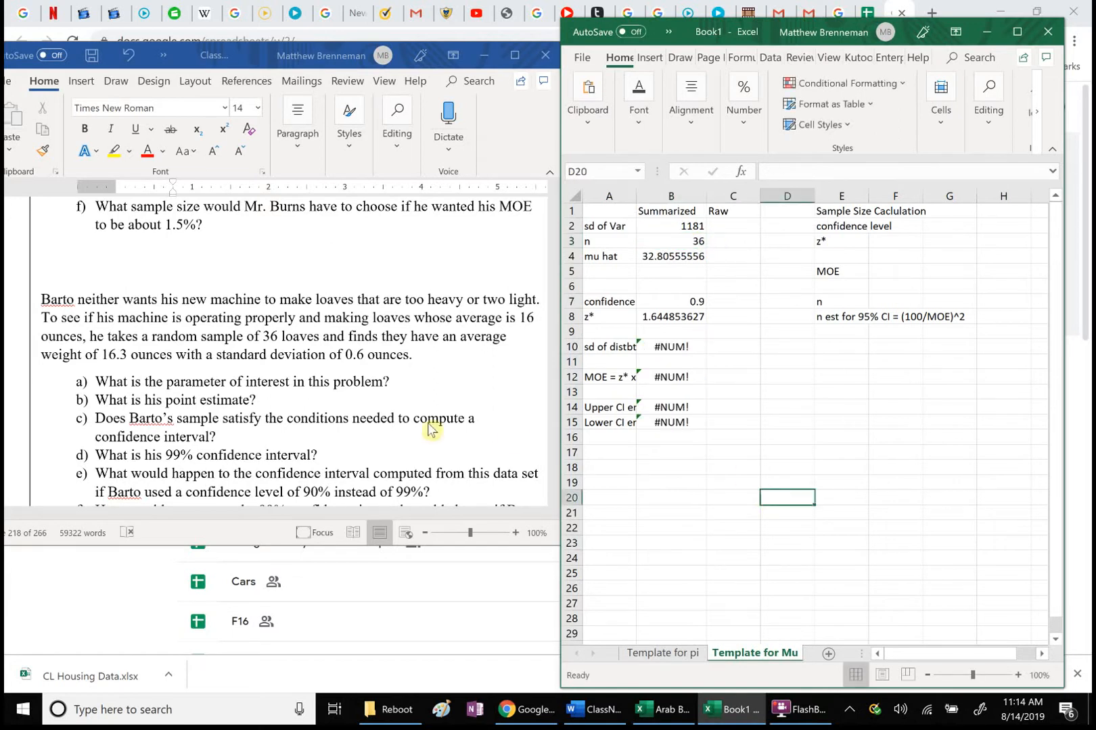
Replace the mu hat formula in B4 with the sample mean 16.3.
double_click(677, 258)
left_click_drag(679, 258, 598, 247)
type("16.3")
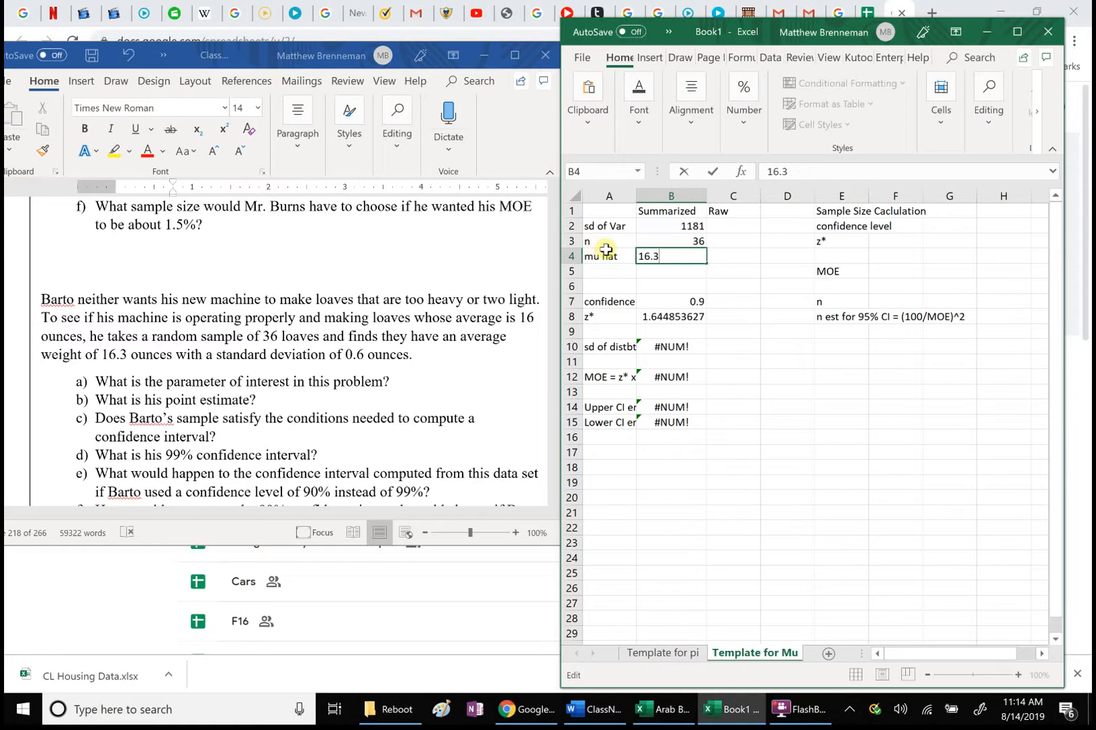
left_click(785, 435)
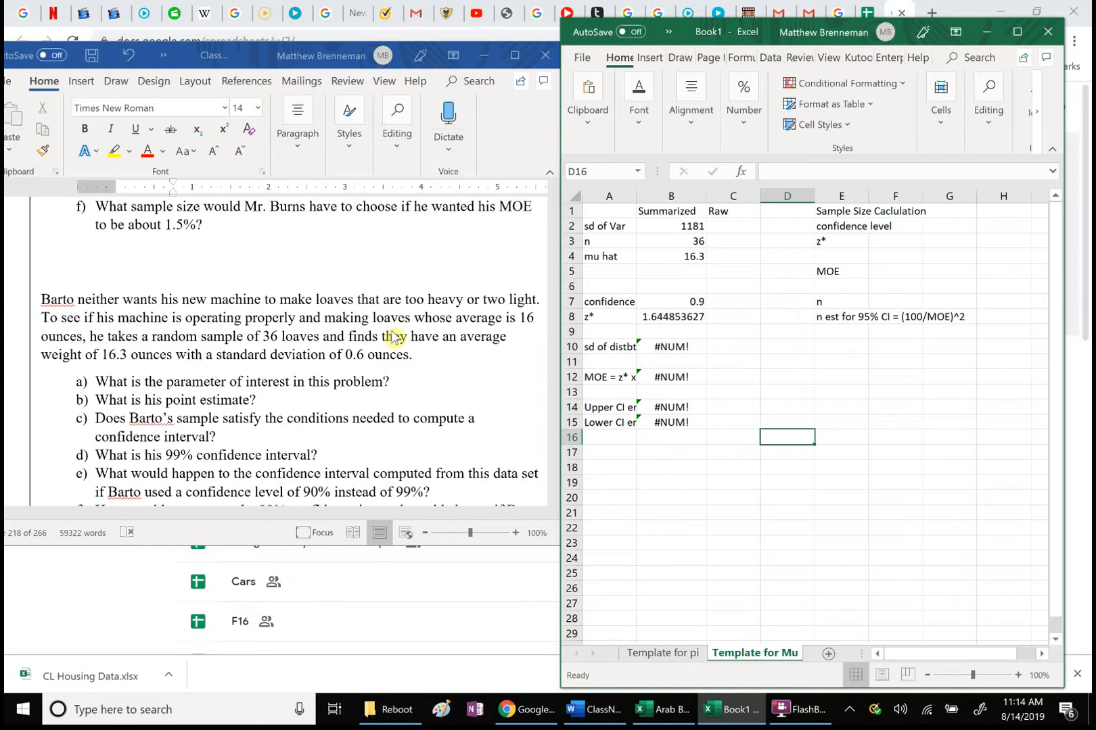
Set the sd of Var value in B2 to 0.6.
double_click(682, 228)
left_click_drag(677, 226, 732, 227)
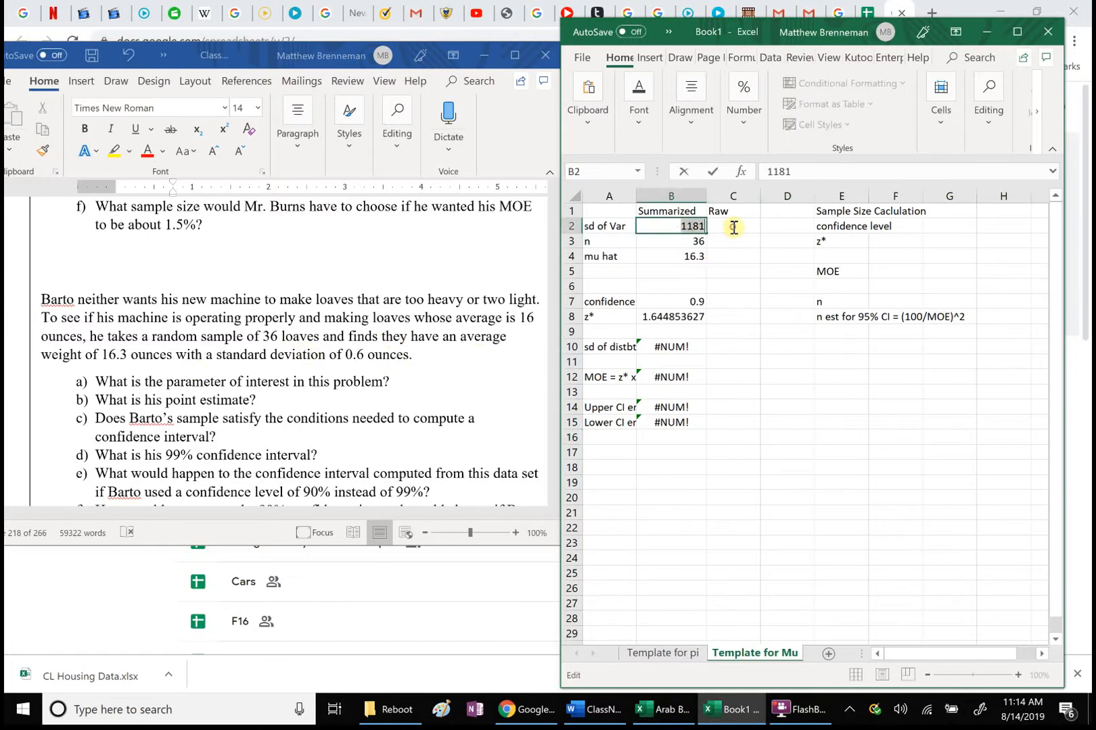
type(".6")
key("Return")
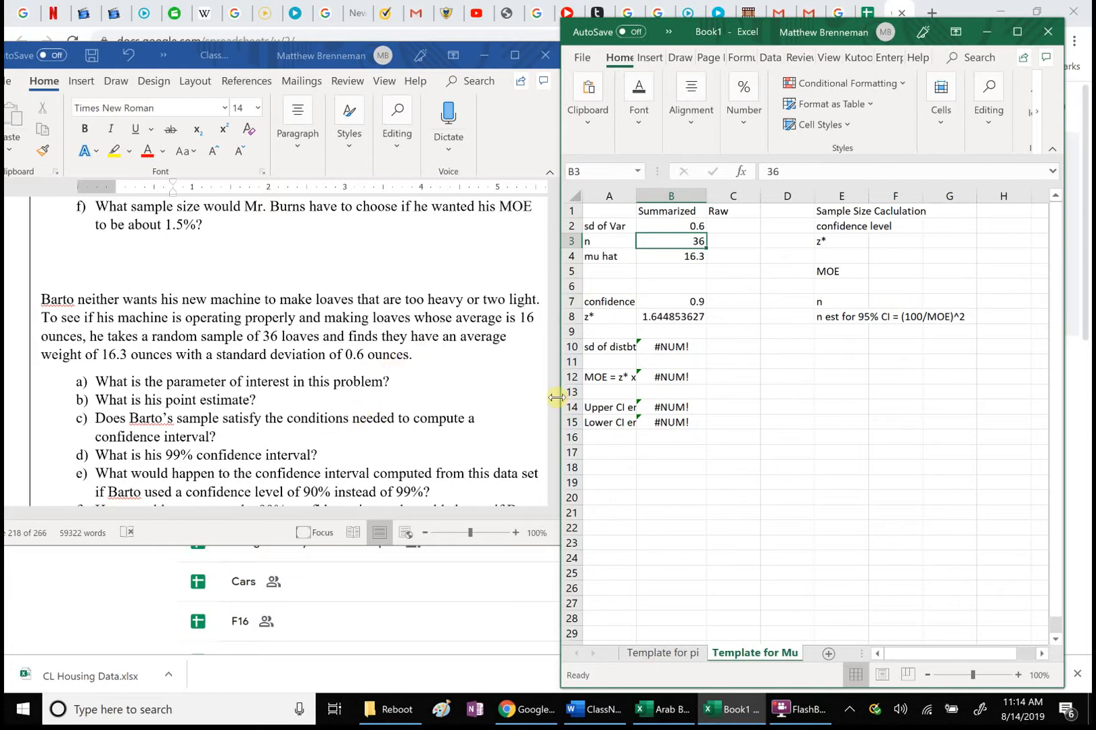
Set the confidence level in B7 to 0.99.
key("Down")
key("Down")
key("Down")
key("Down")
key("Right")
key("Right")
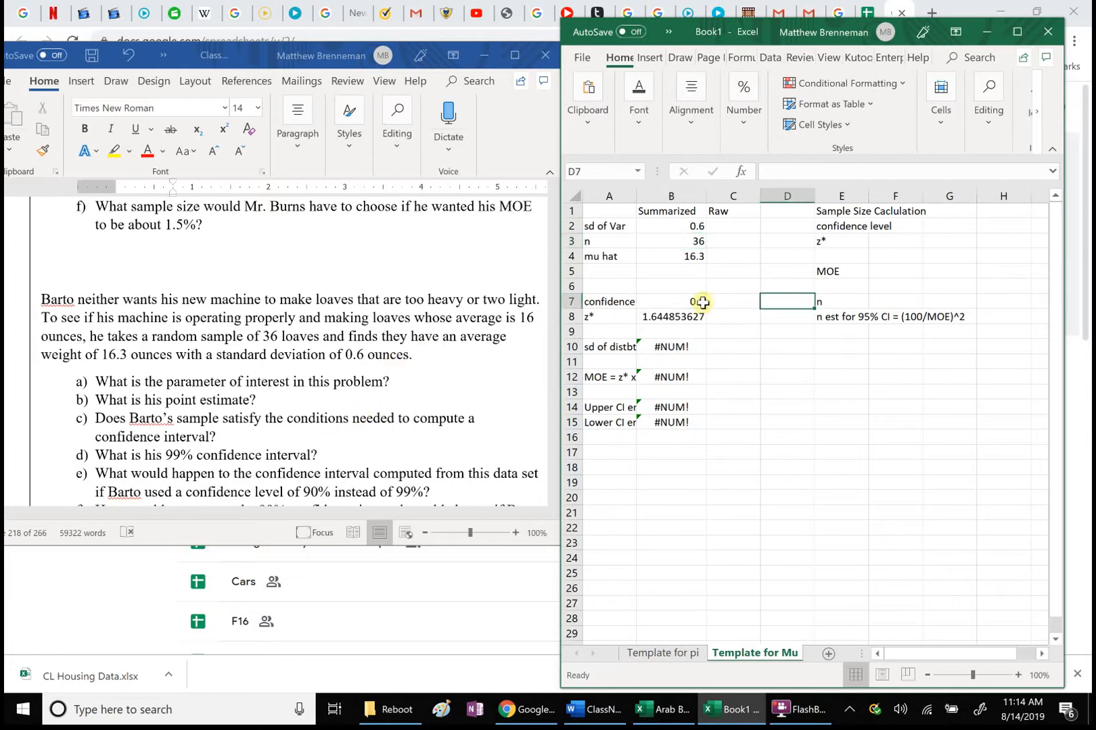
left_click(694, 301)
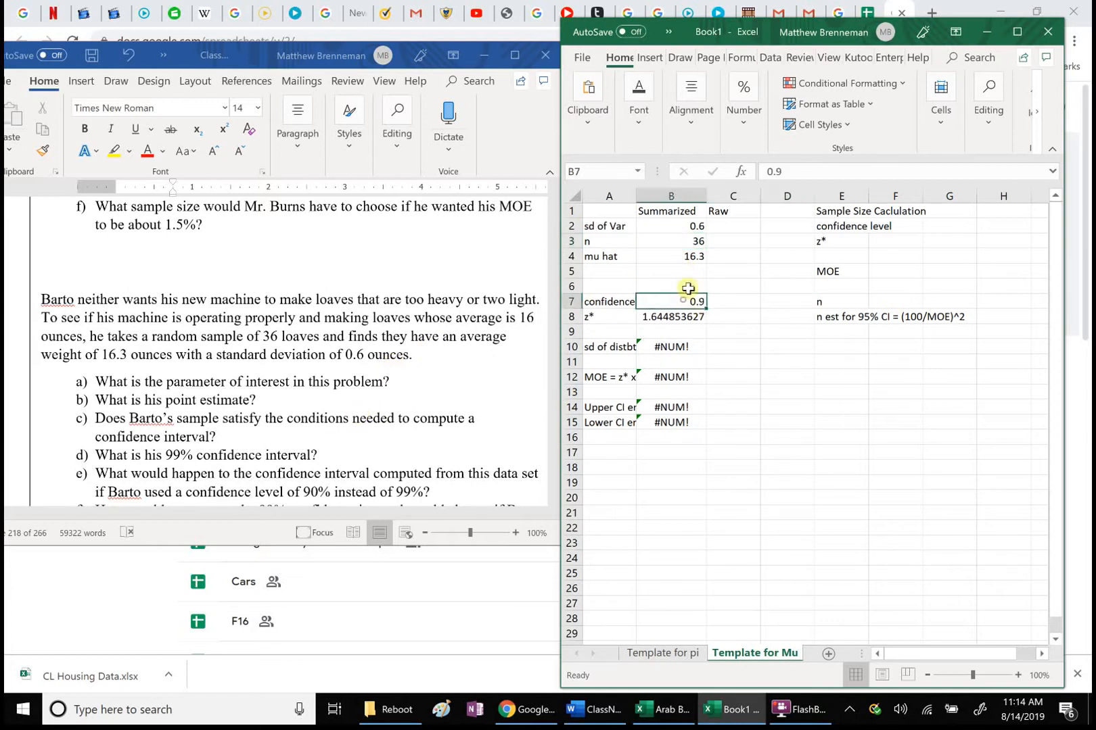
left_click(782, 171)
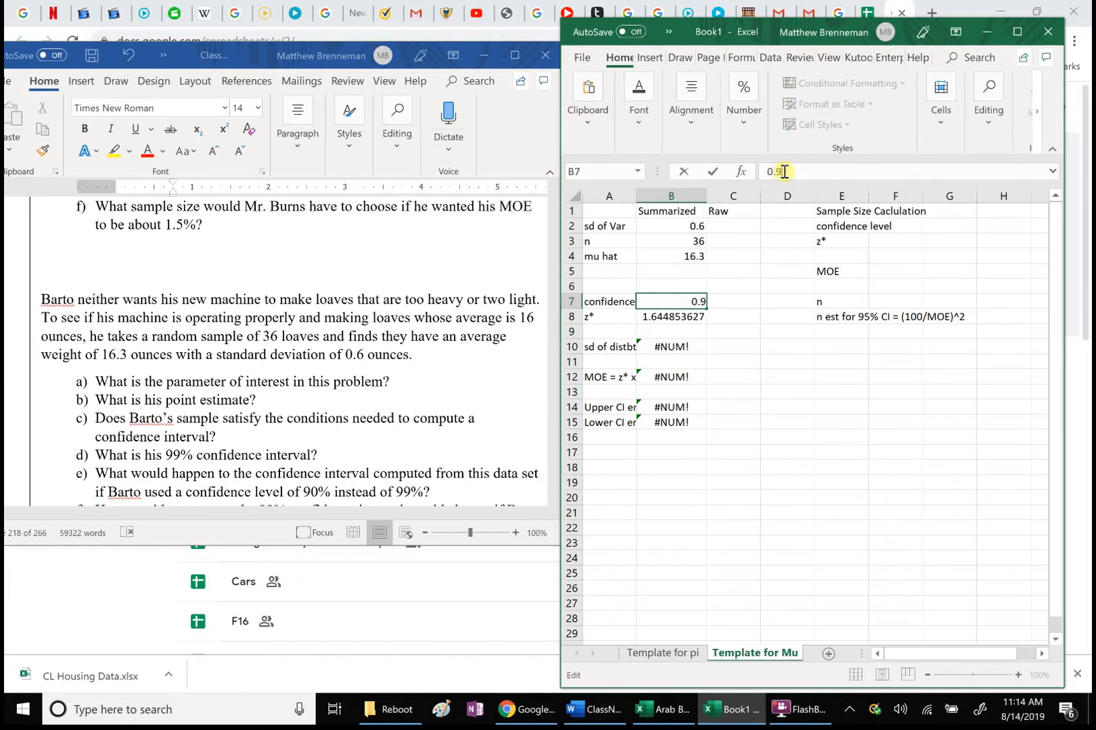
type("9")
left_click(776, 345)
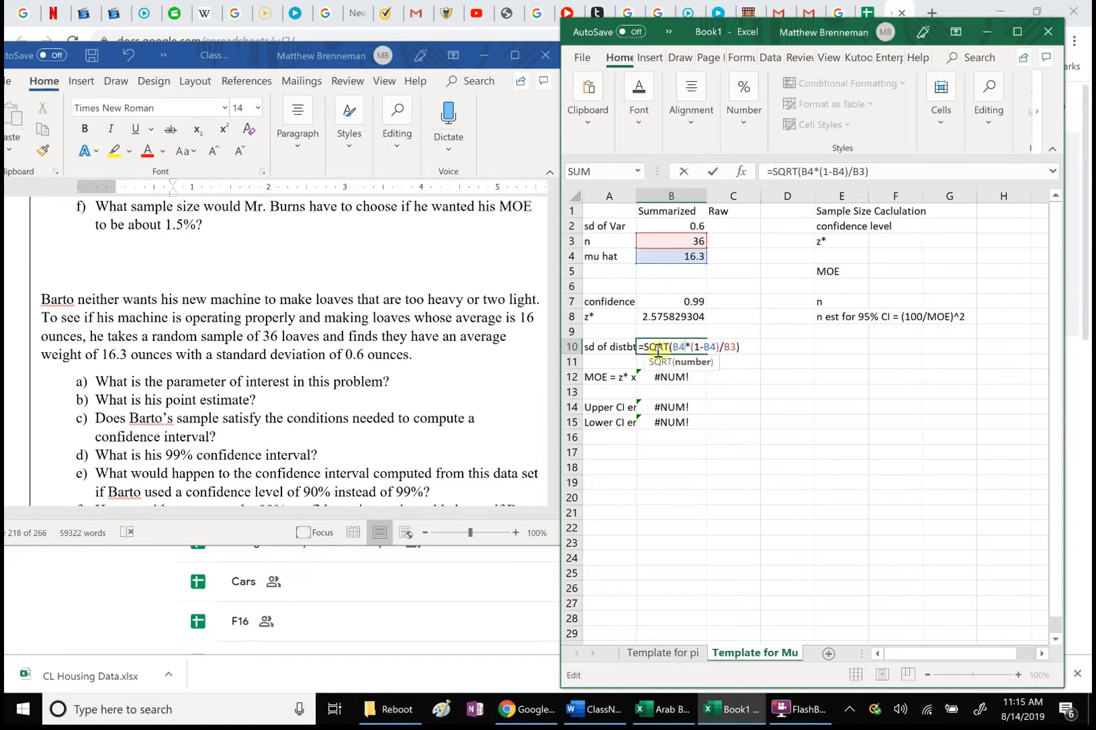
Replace the standard deviation formula in B10 with =B2/sqrt(B3).
left_click_drag(675, 347, 718, 347)
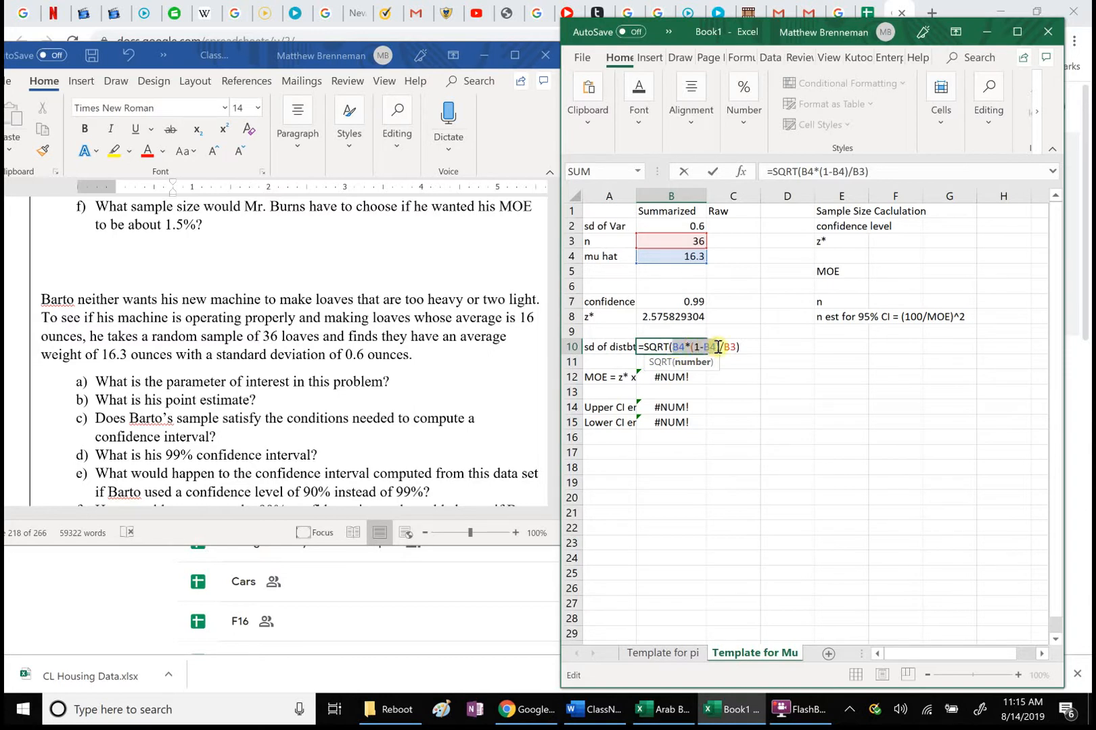
key("BackSpace")
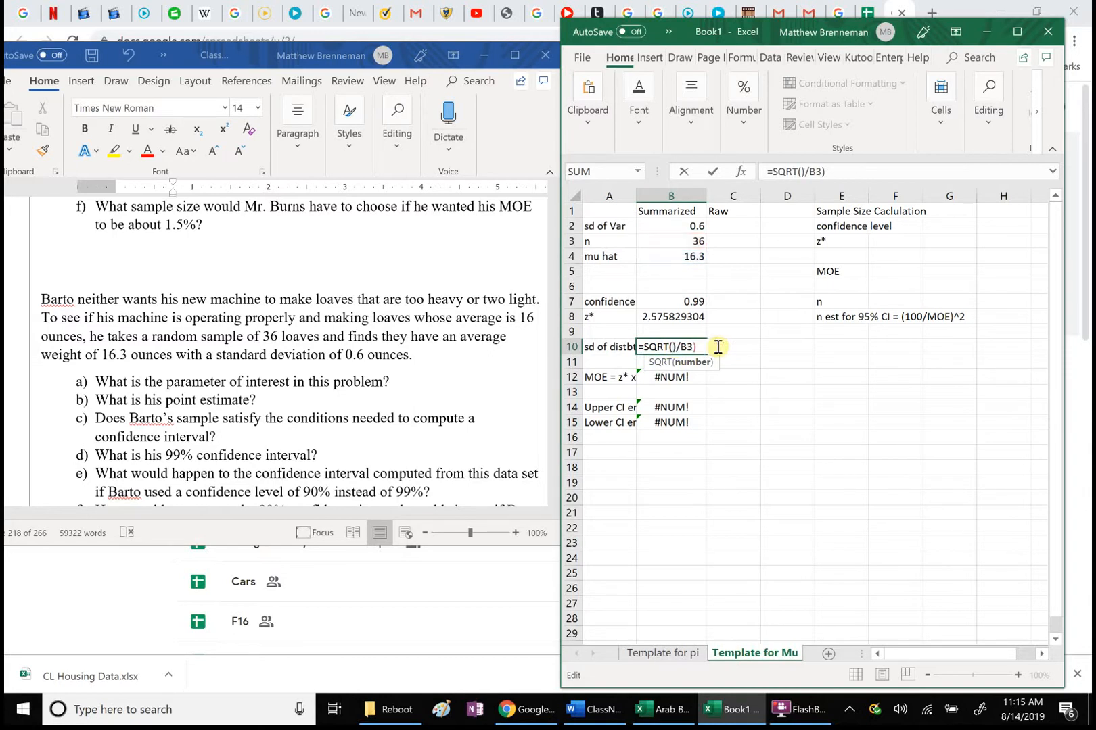
left_click_drag(640, 347, 713, 344)
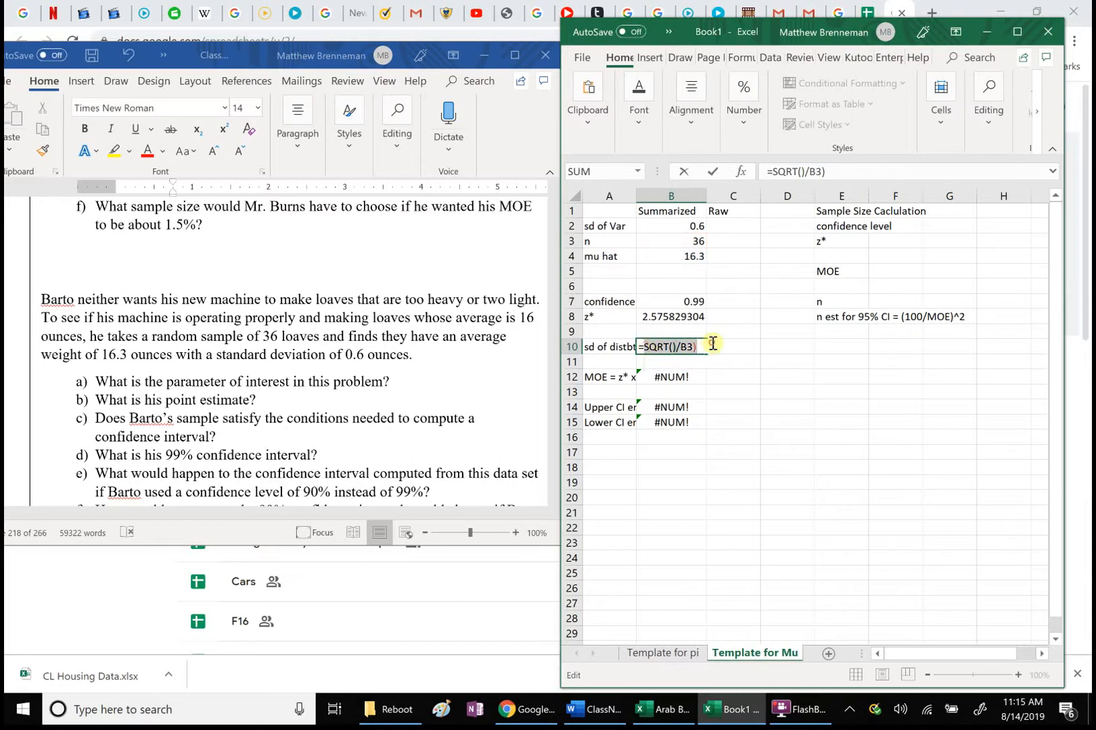
left_click(686, 229)
type("/")
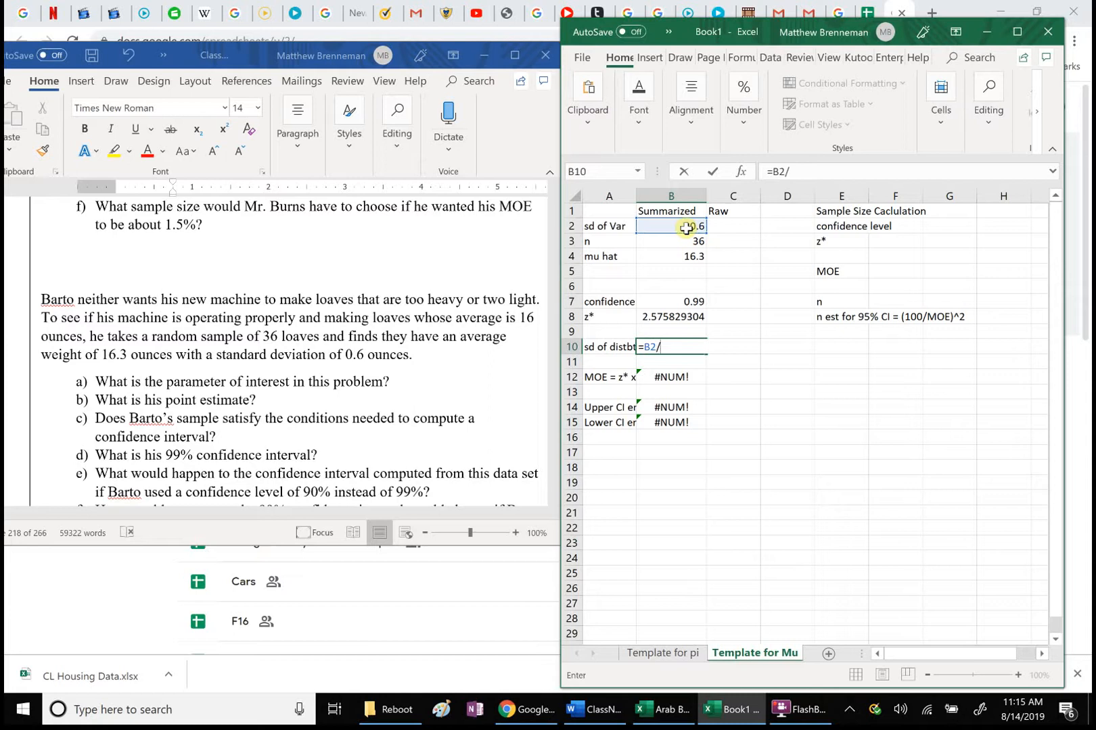
type("sqrt")
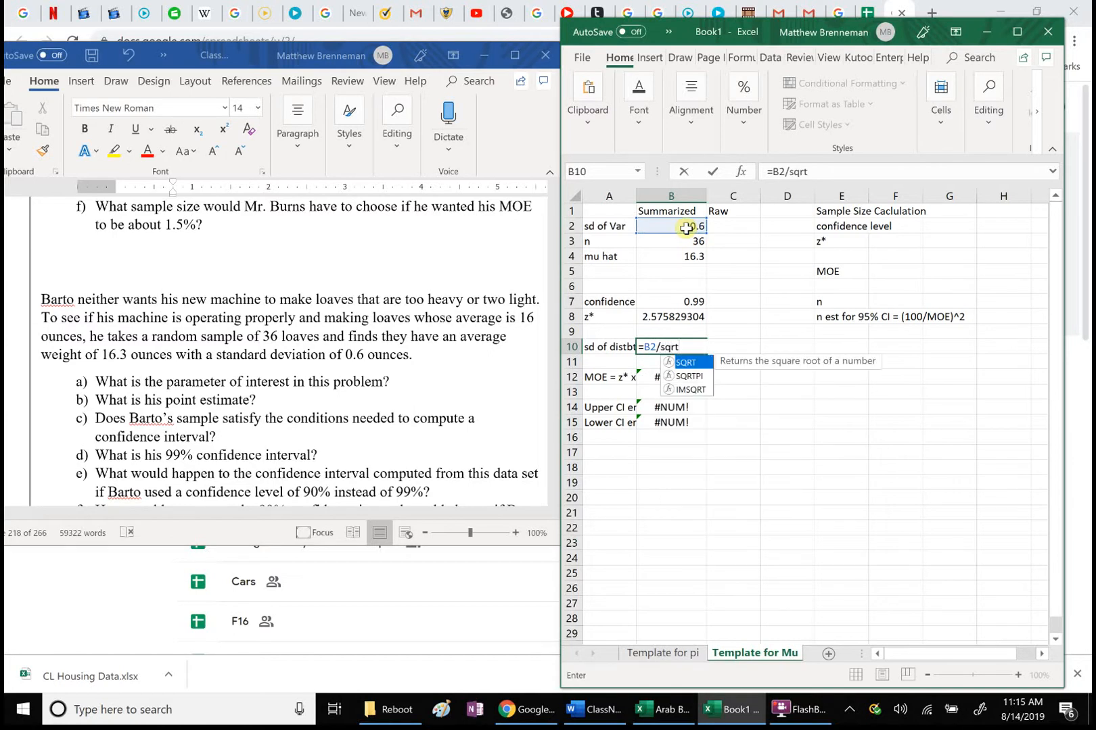
type("(")
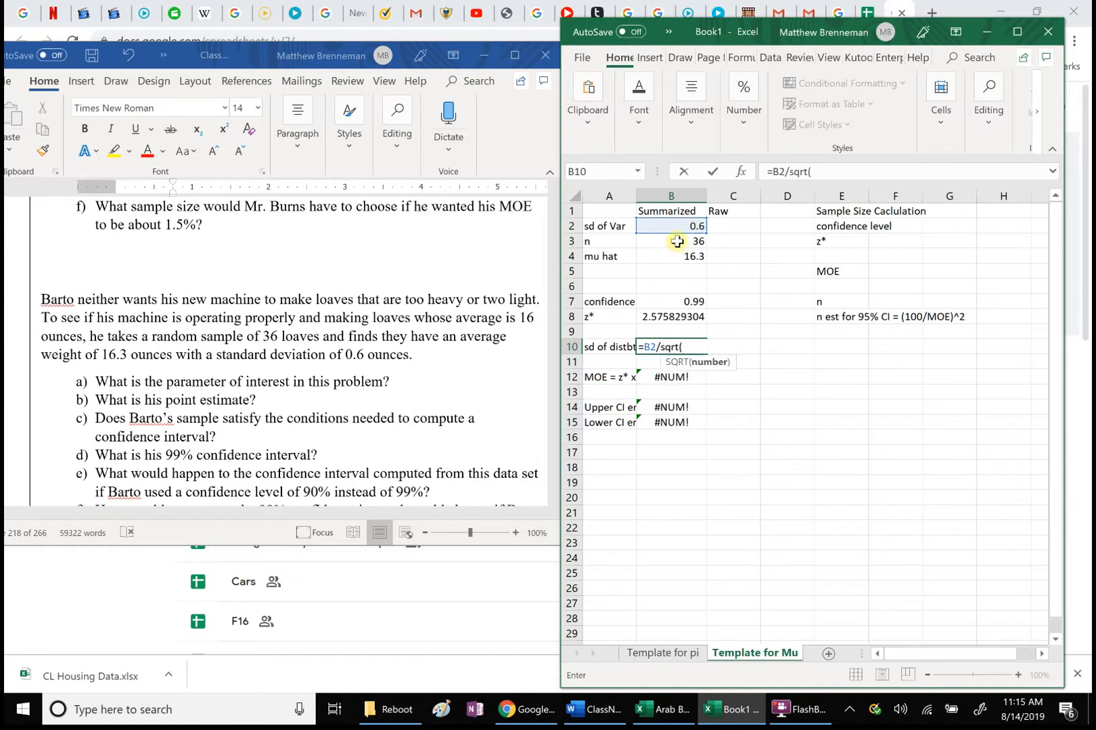
left_click(677, 242)
type(")")
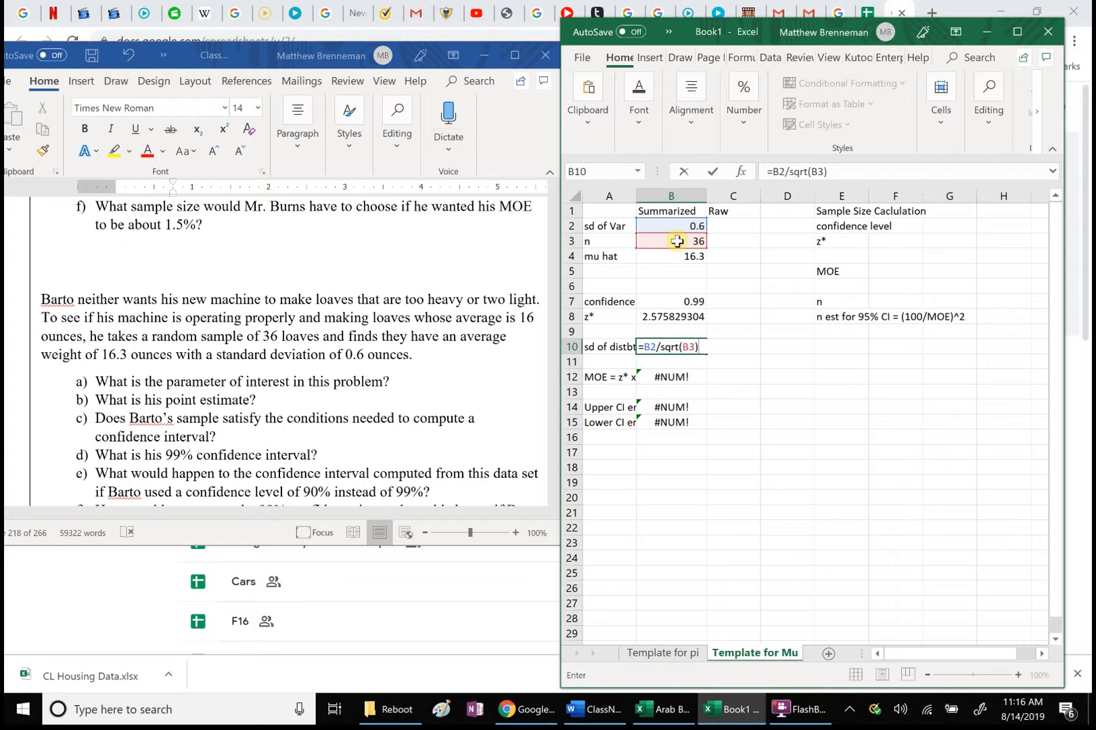
key("Return")
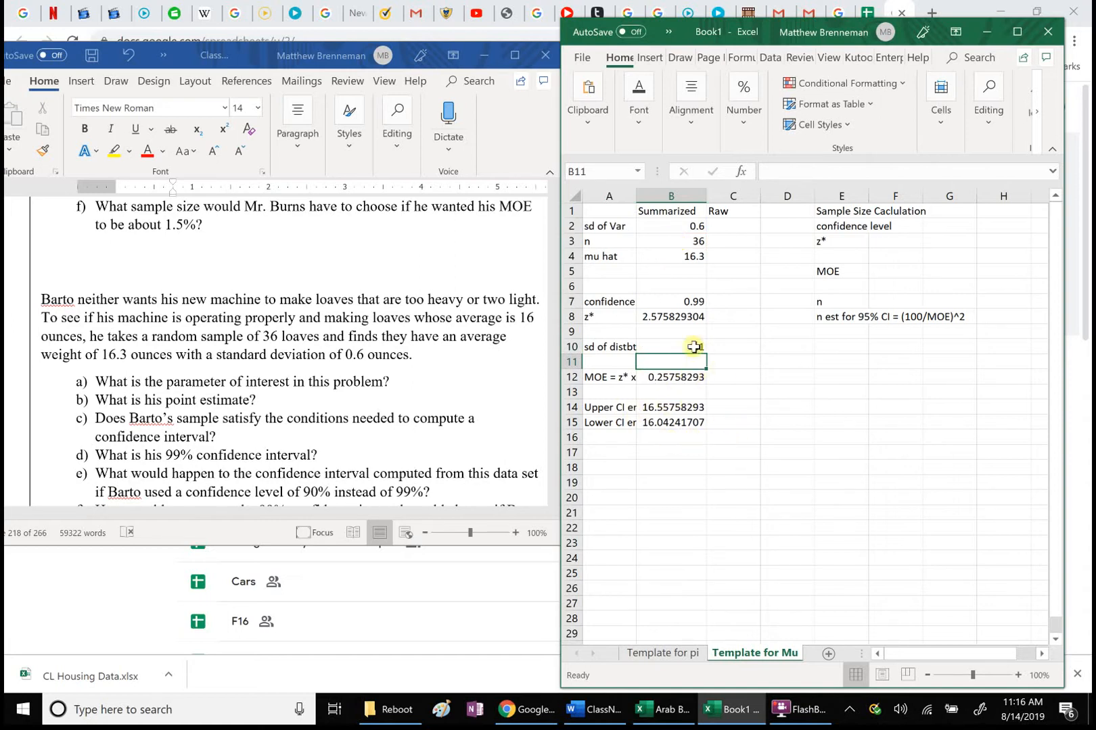
Fit the width of column A to its longest label.
double_click(637, 196)
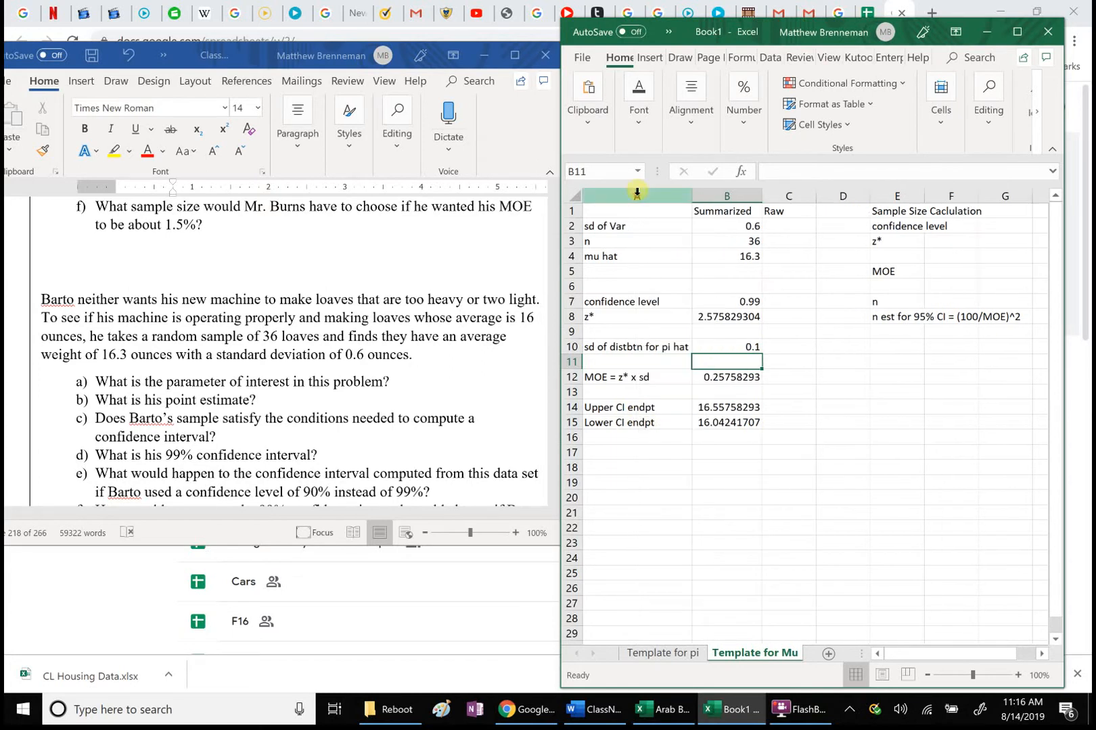
left_click(856, 452)
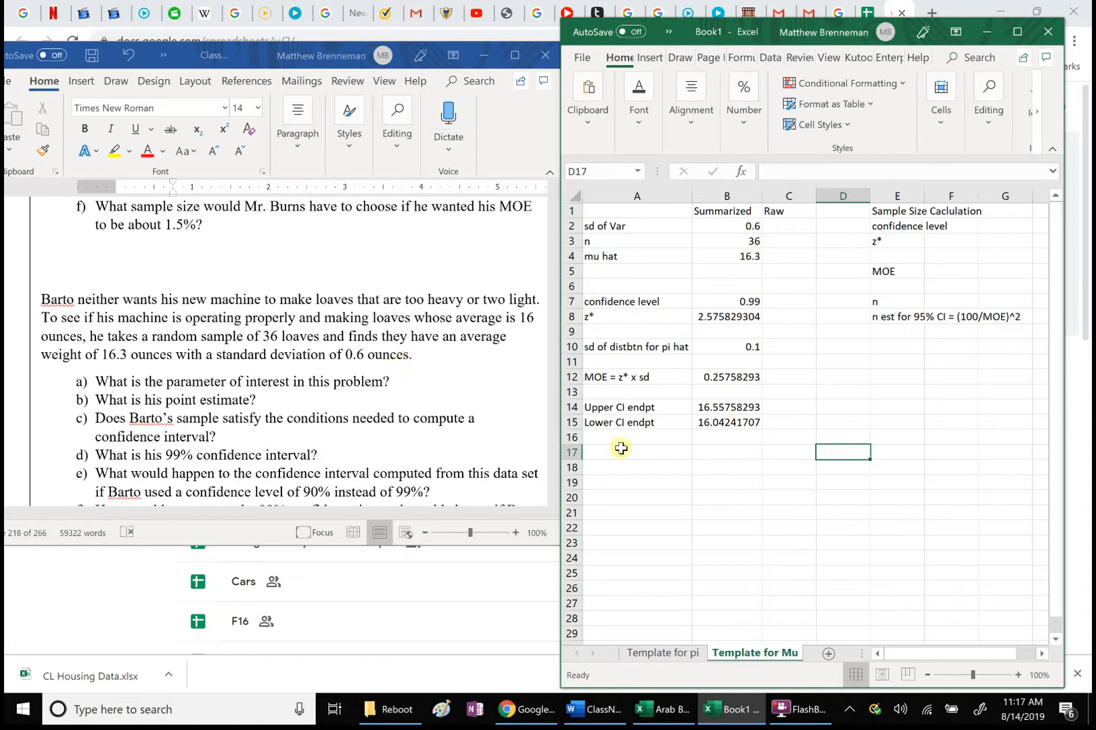
Format the upper and lower CI endpoints in B14:B15 as Number with one decimal place.
left_click_drag(707, 406, 729, 422)
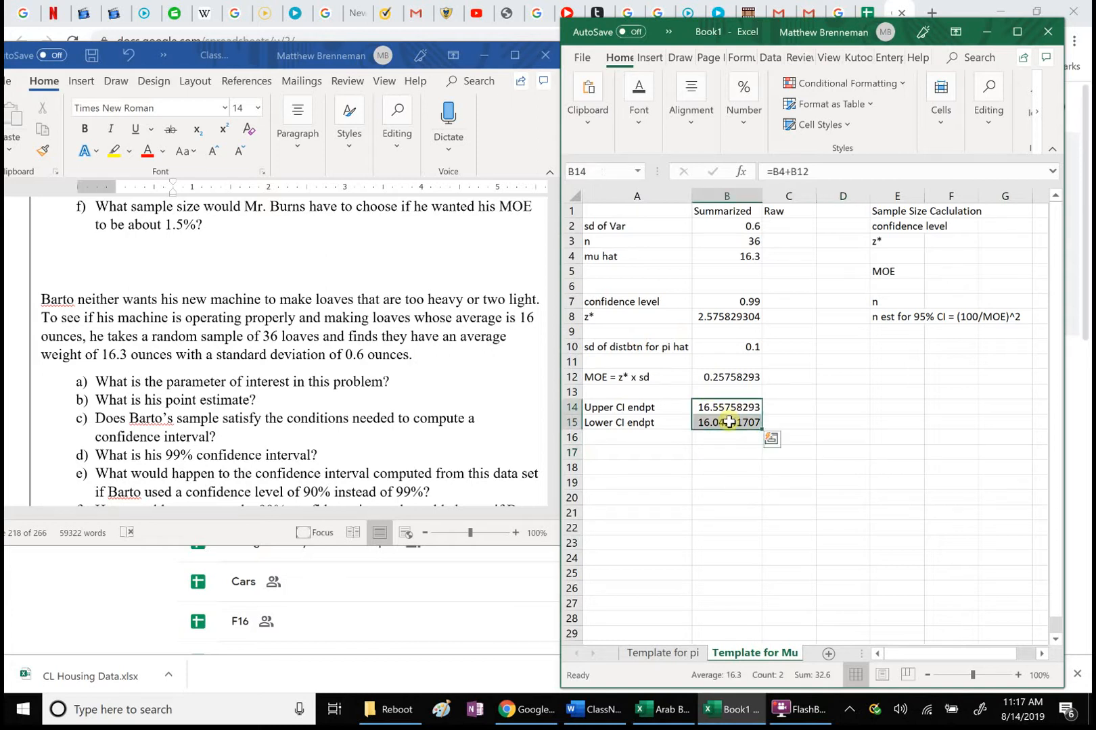
right_click(729, 422)
left_click(782, 358)
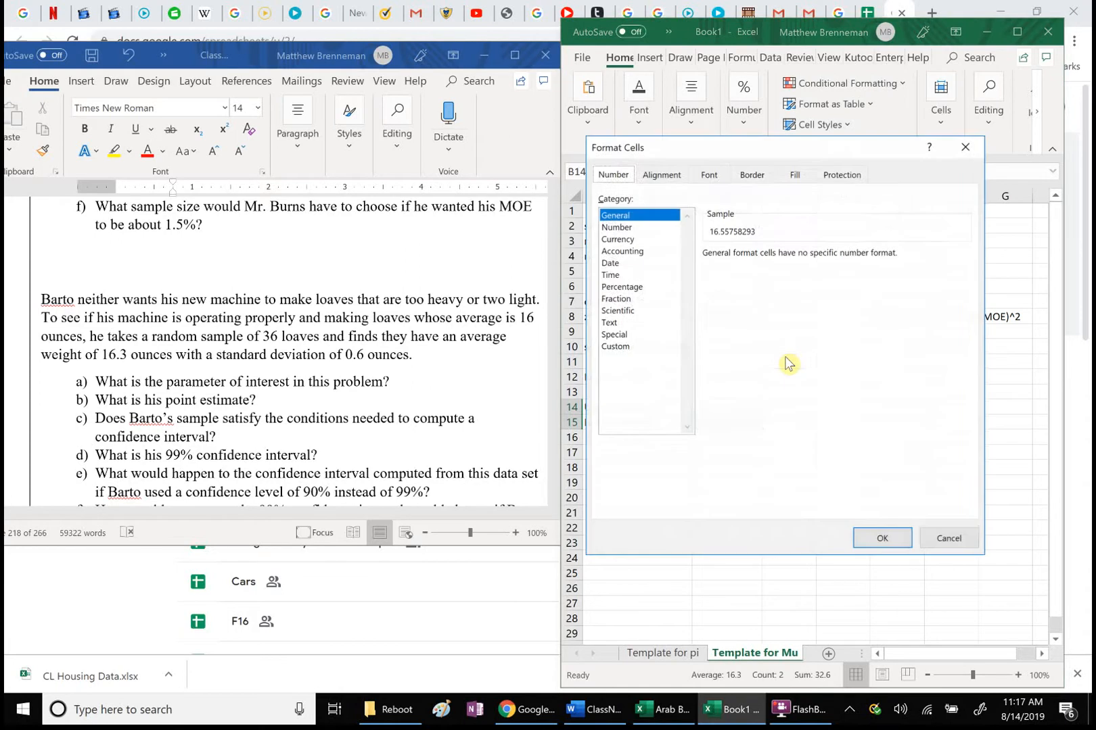
left_click(624, 229)
left_click(806, 259)
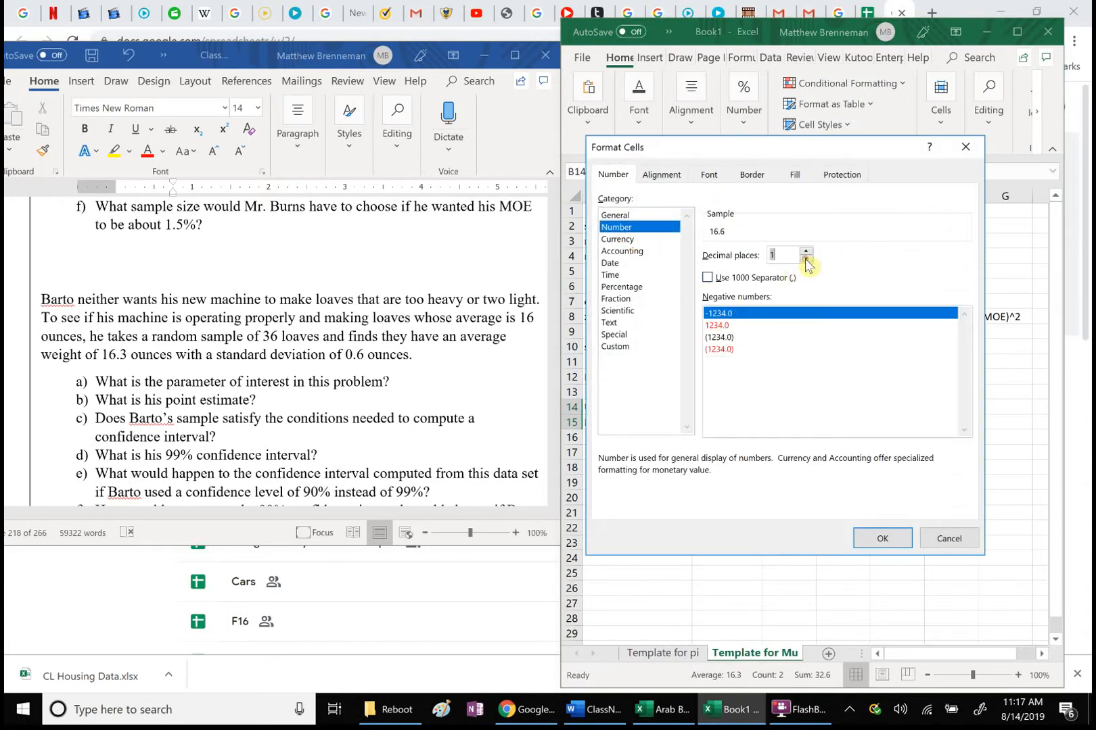
left_click(870, 539)
left_click(851, 541)
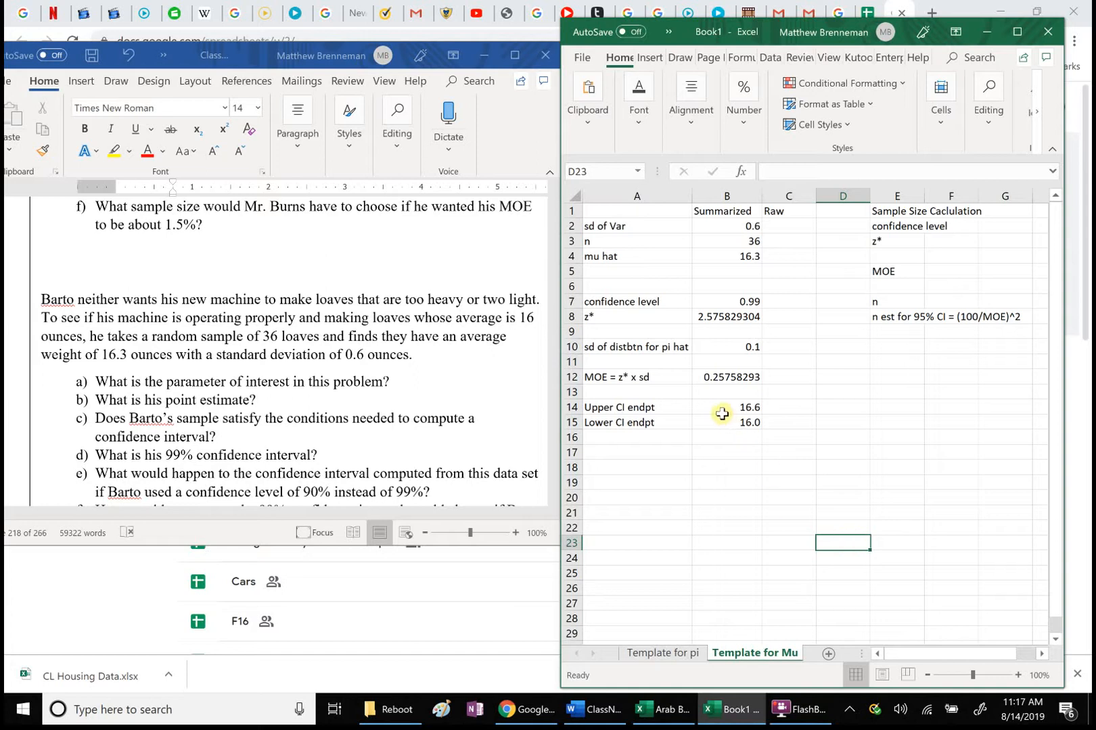
Switch to the Word class notes and read the remaining parts of the loaf-weight problem through part f.
left_click(518, 394)
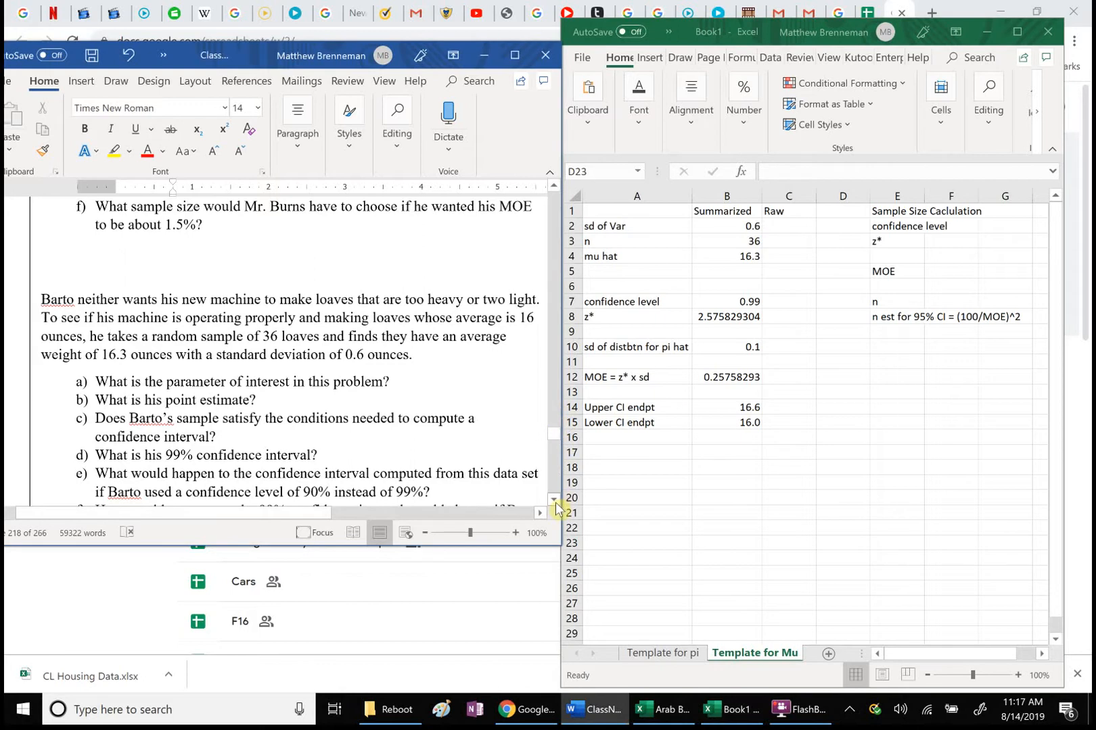
left_click(554, 502)
left_click(554, 501)
left_click(554, 502)
left_click(554, 502)
left_click(554, 502)
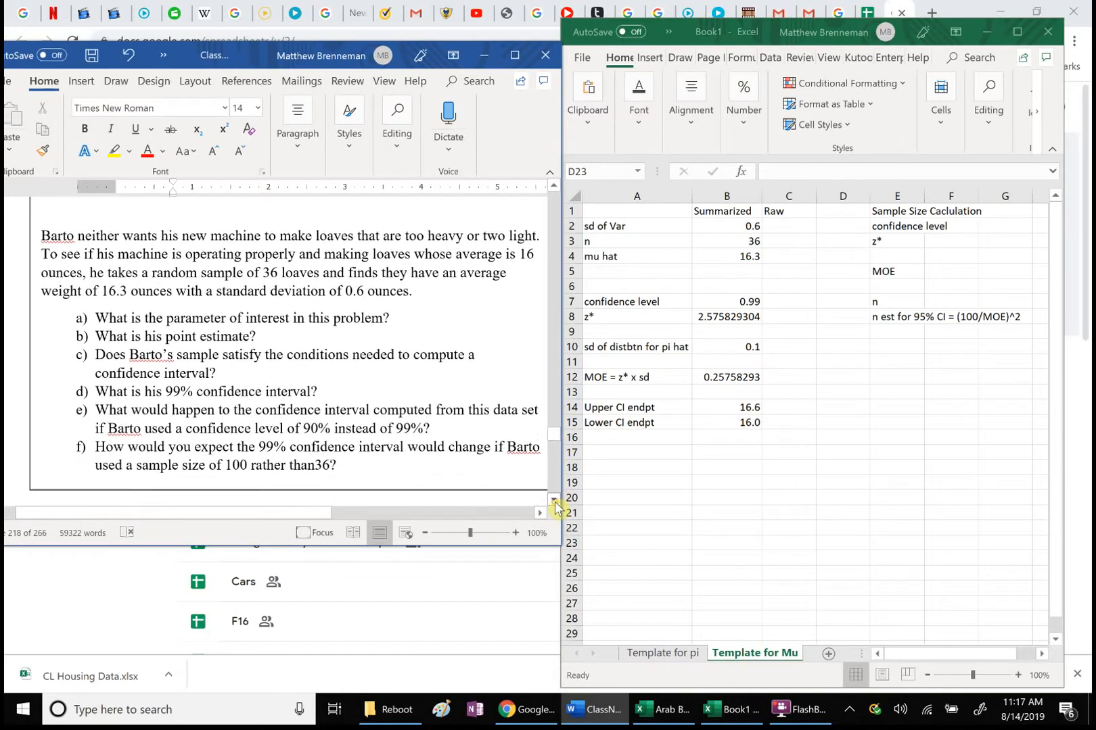
Back in Excel, show the CI endpoints in B14:B15 with three decimal places.
left_click(871, 417)
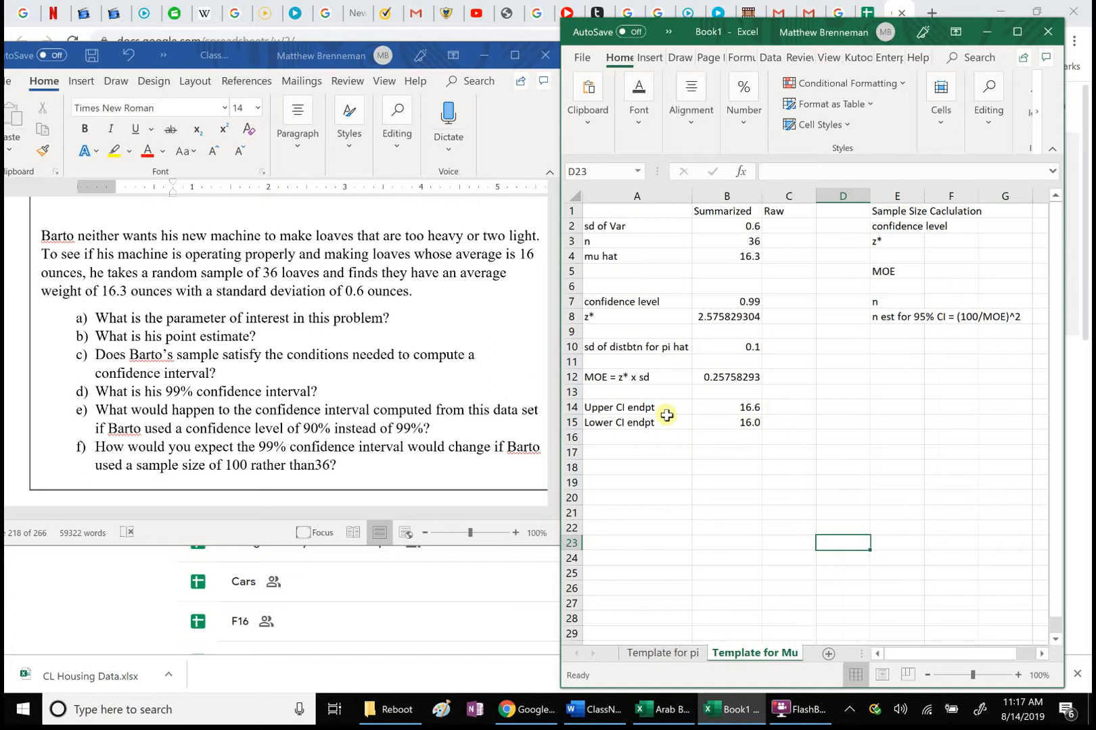
left_click_drag(750, 407, 752, 422)
right_click(752, 422)
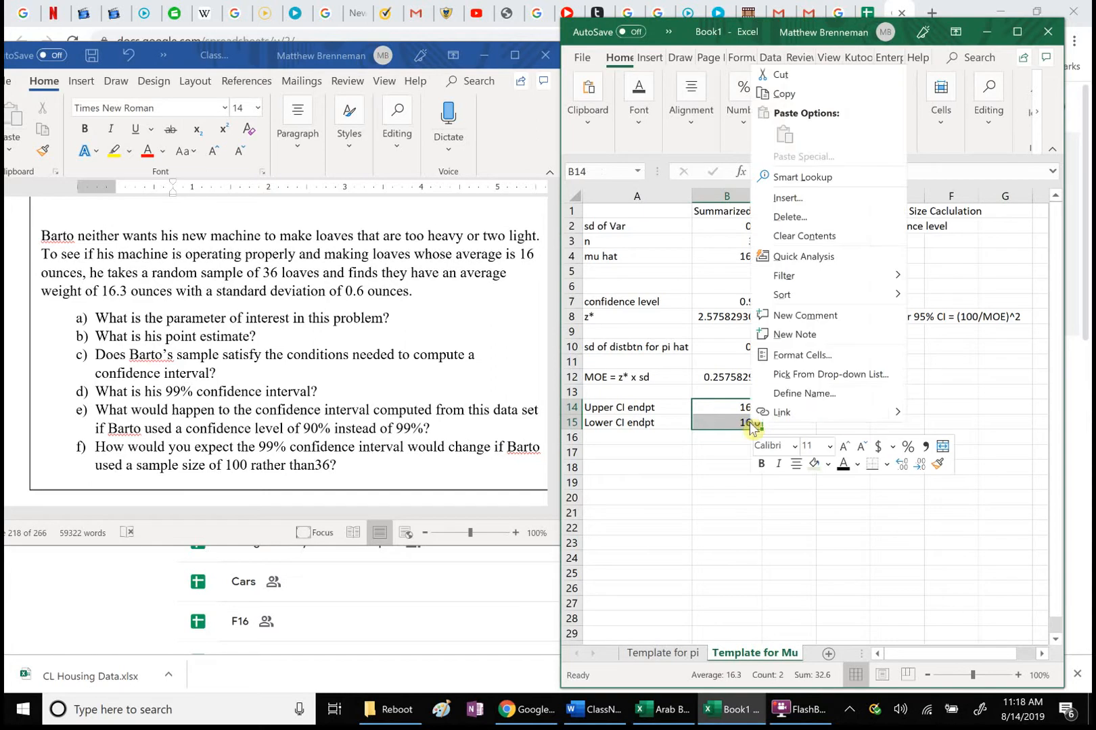
left_click(812, 356)
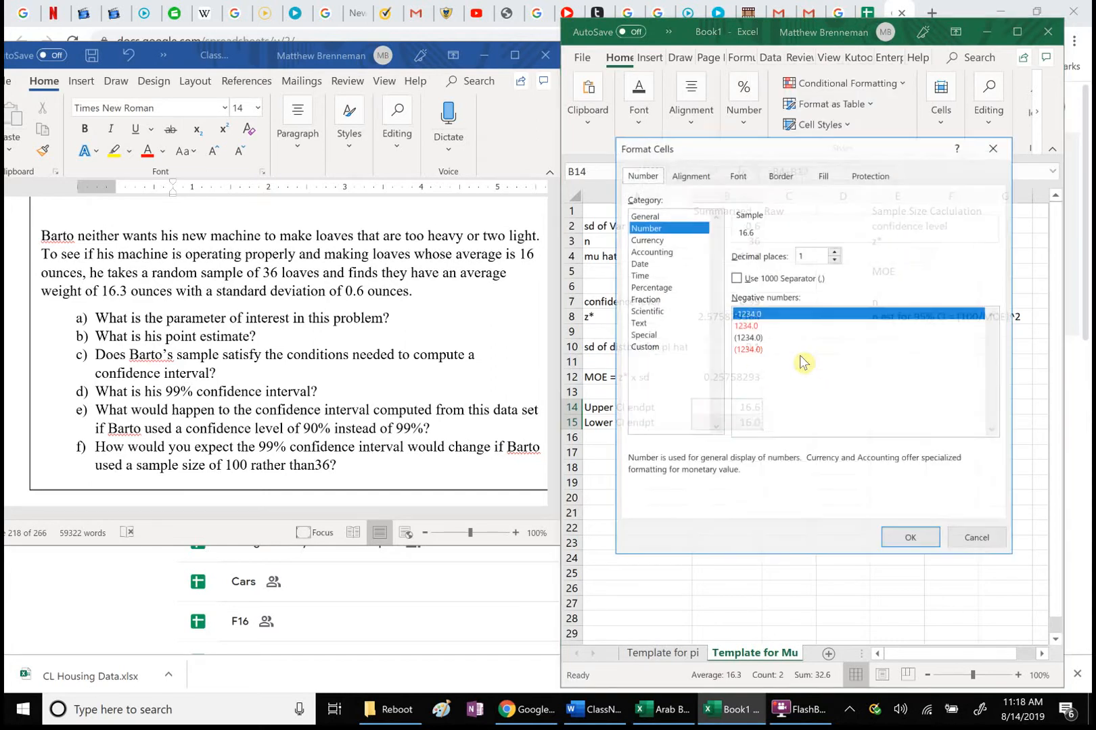
left_click(834, 250)
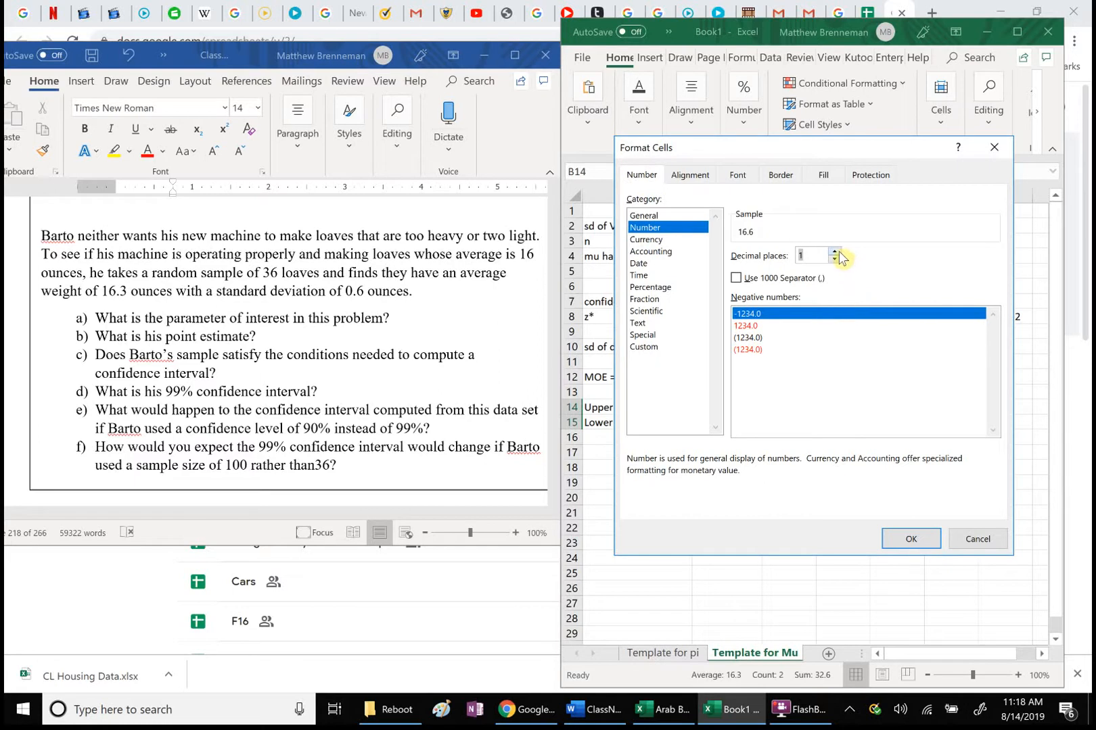
left_click(834, 251)
left_click(906, 540)
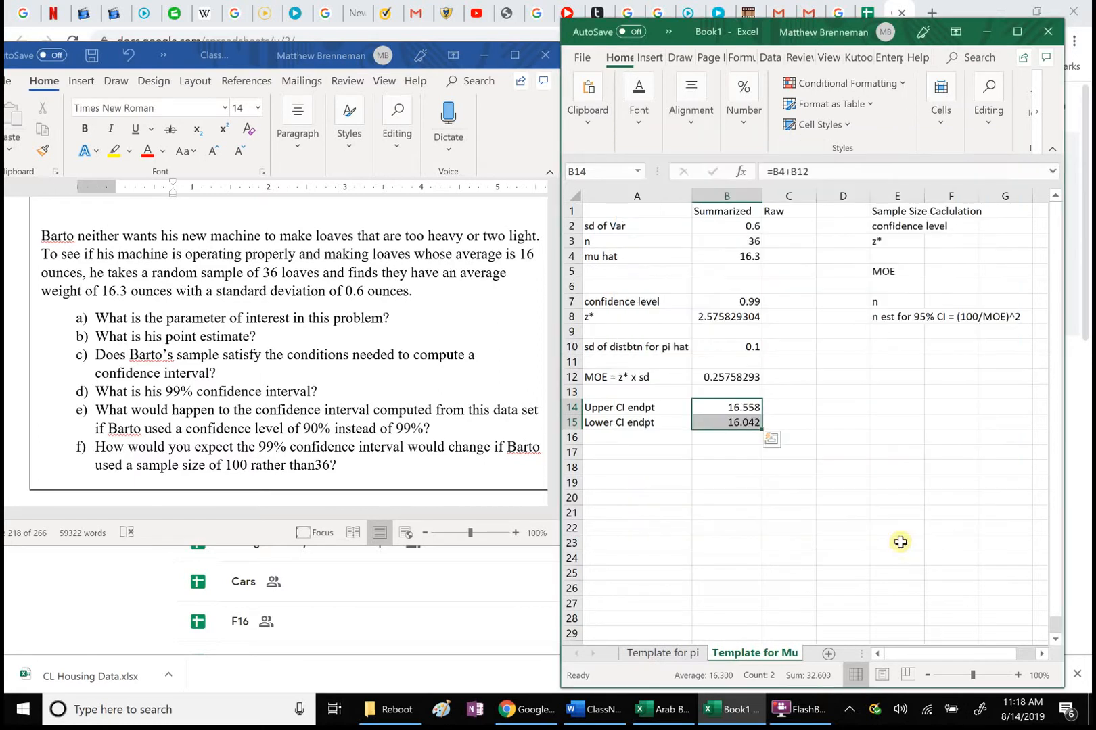
left_click(788, 480)
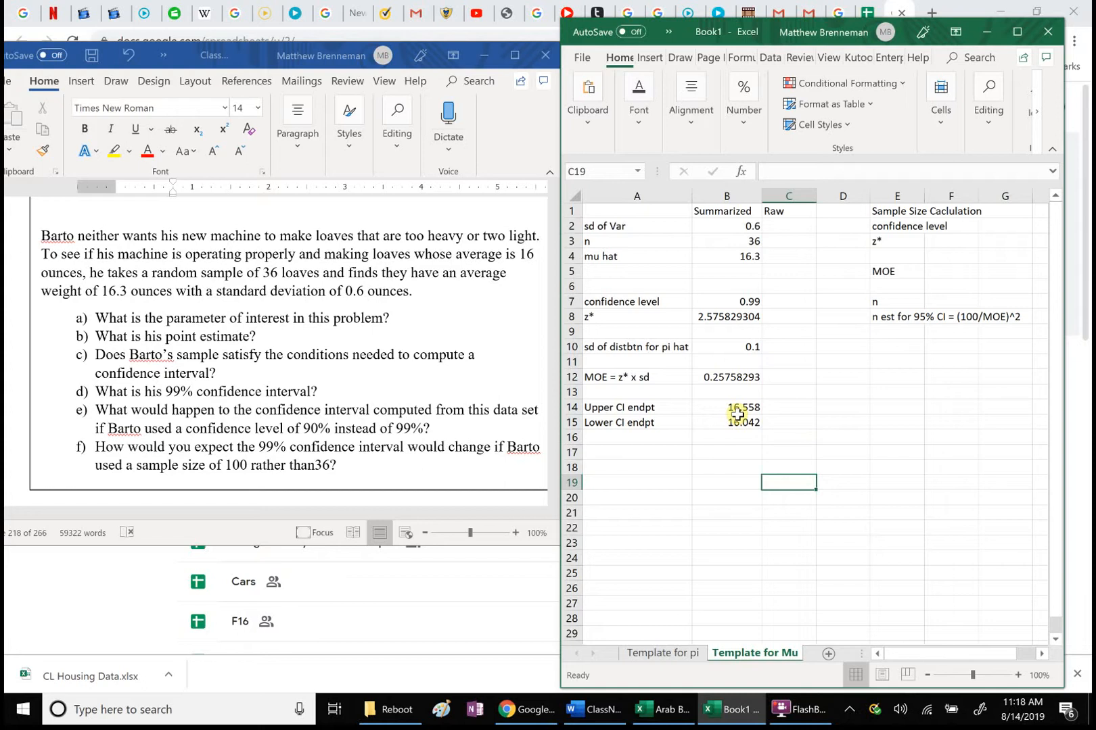
Switch to the Word class notes and go back to Example 2 about the Craigslist Daytona Beach apartments.
left_click(549, 192)
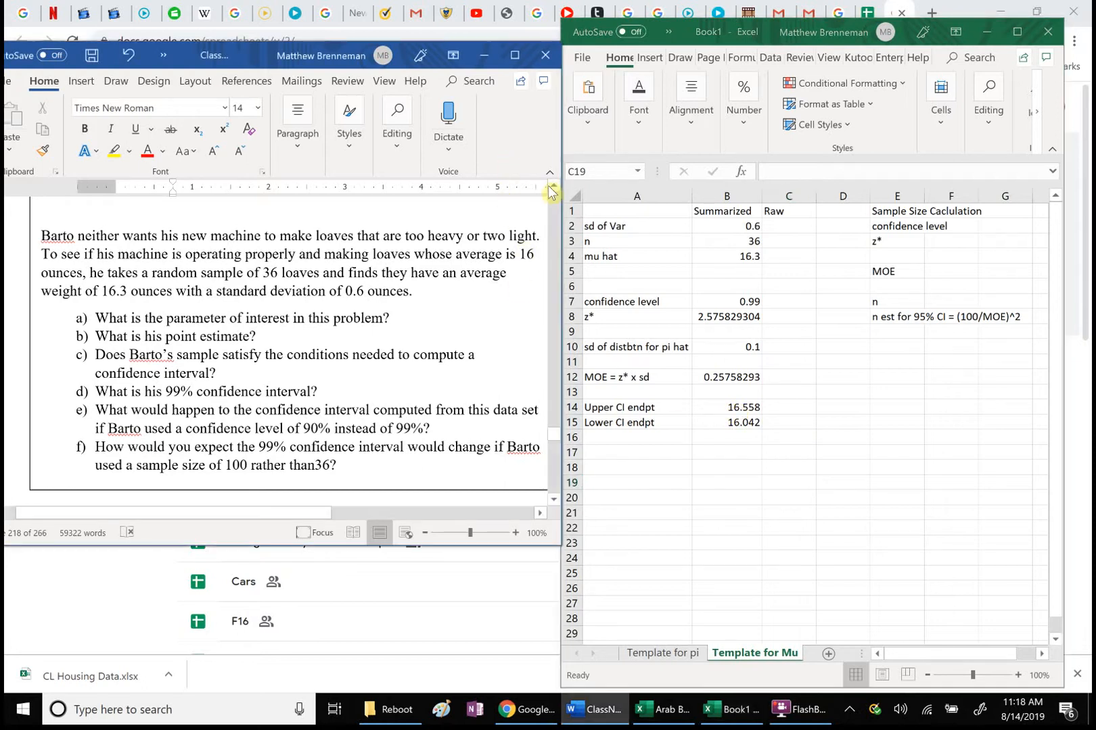
left_click(553, 204)
left_click(554, 204)
left_click(553, 204)
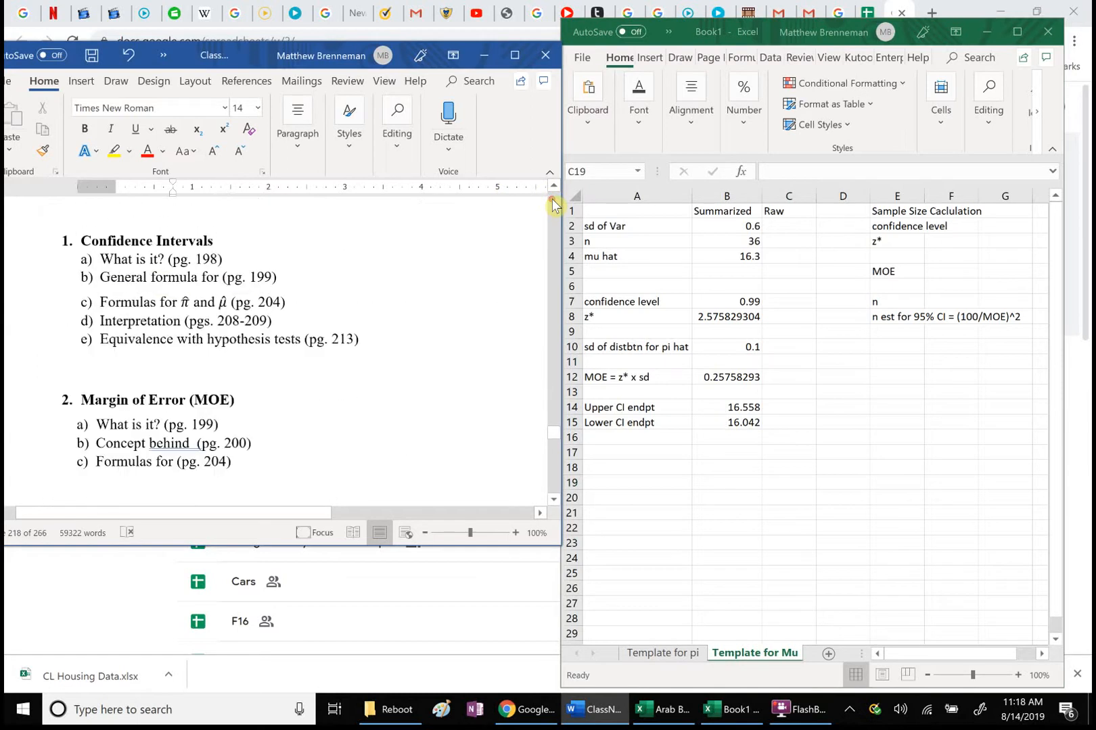
left_click(553, 205)
left_click(553, 204)
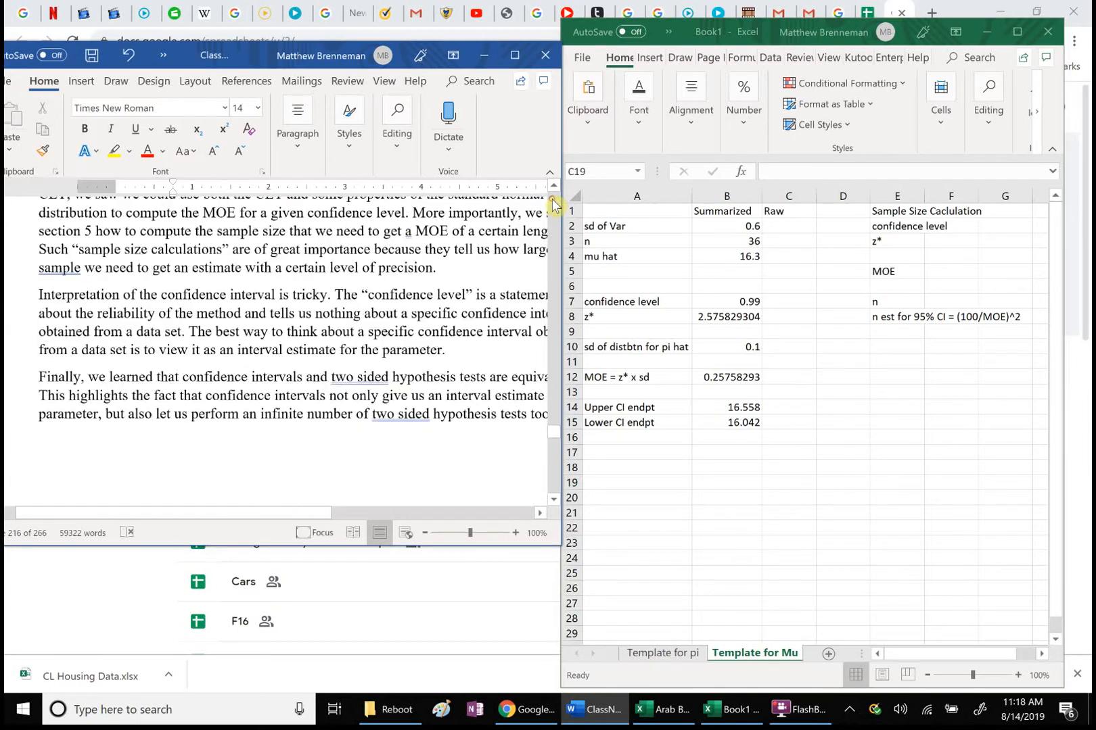
left_click(553, 204)
left_click(554, 204)
left_click(553, 204)
left_click(553, 205)
left_click(553, 204)
left_click(553, 204)
left_click(553, 205)
left_click(553, 204)
left_click(553, 204)
left_click(554, 210)
left_click(554, 210)
left_click(555, 209)
left_click(554, 210)
left_click(555, 211)
left_click(554, 211)
left_click(555, 211)
left_click(555, 211)
left_click(555, 211)
left_click(554, 211)
left_click(555, 211)
left_click(555, 211)
left_click(555, 211)
left_click(554, 211)
left_click(555, 211)
left_click(554, 211)
left_click(555, 211)
left_click(554, 211)
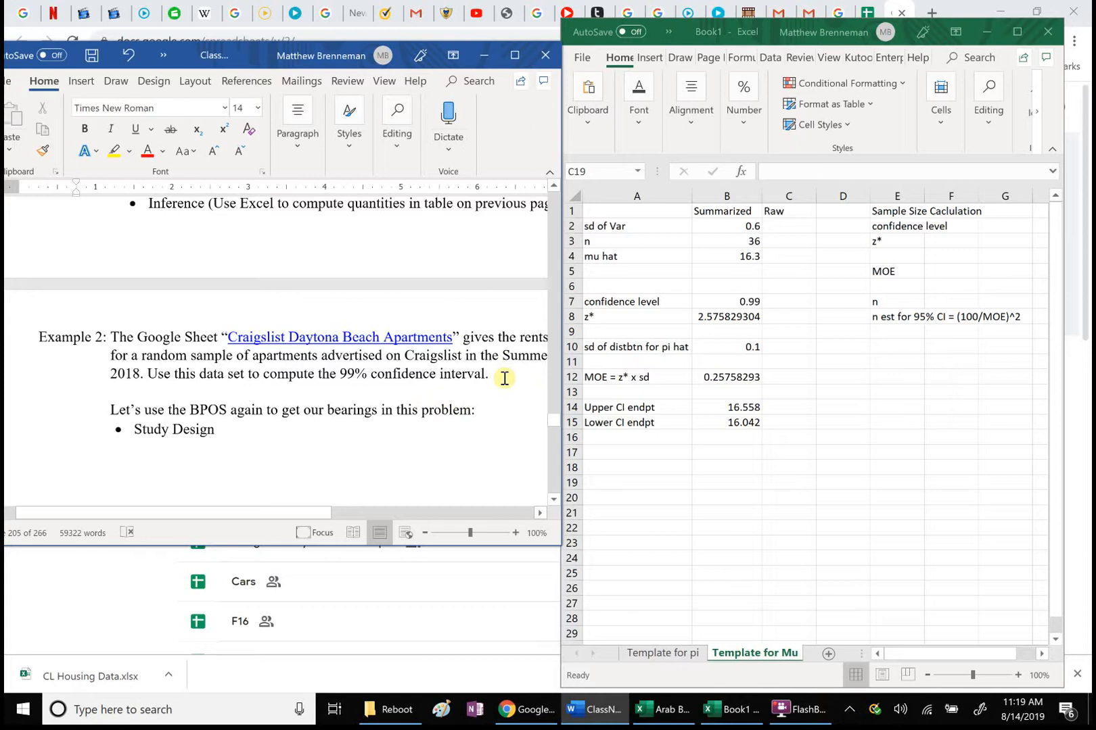
Switch to Google Sheets in Chrome, open the CraigsList Daytona Beach Apts spreadsheet and download it as an Excel file, declining offline access.
left_click(534, 708)
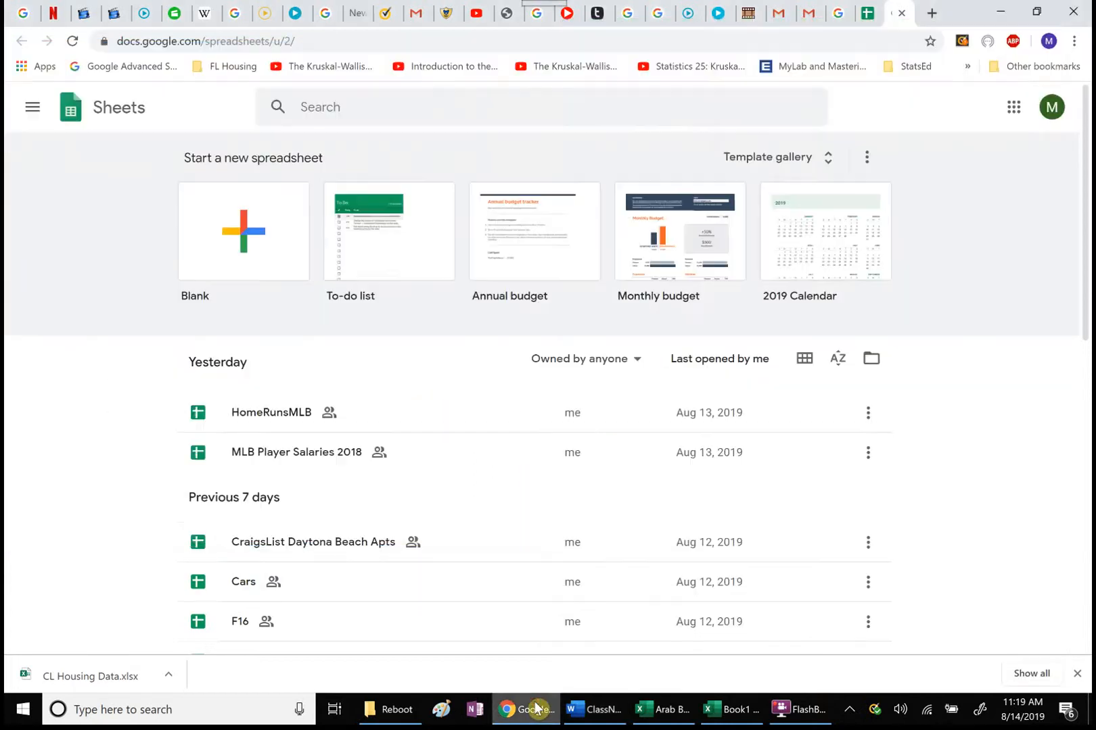
left_click(366, 541)
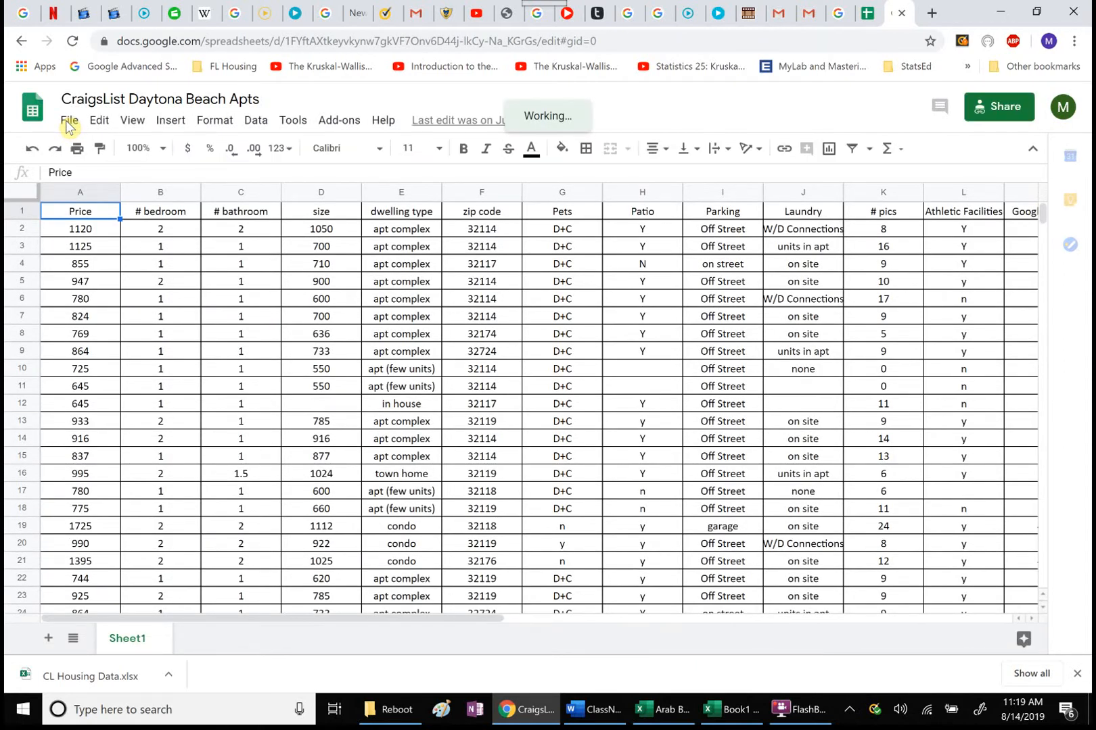
left_click(68, 122)
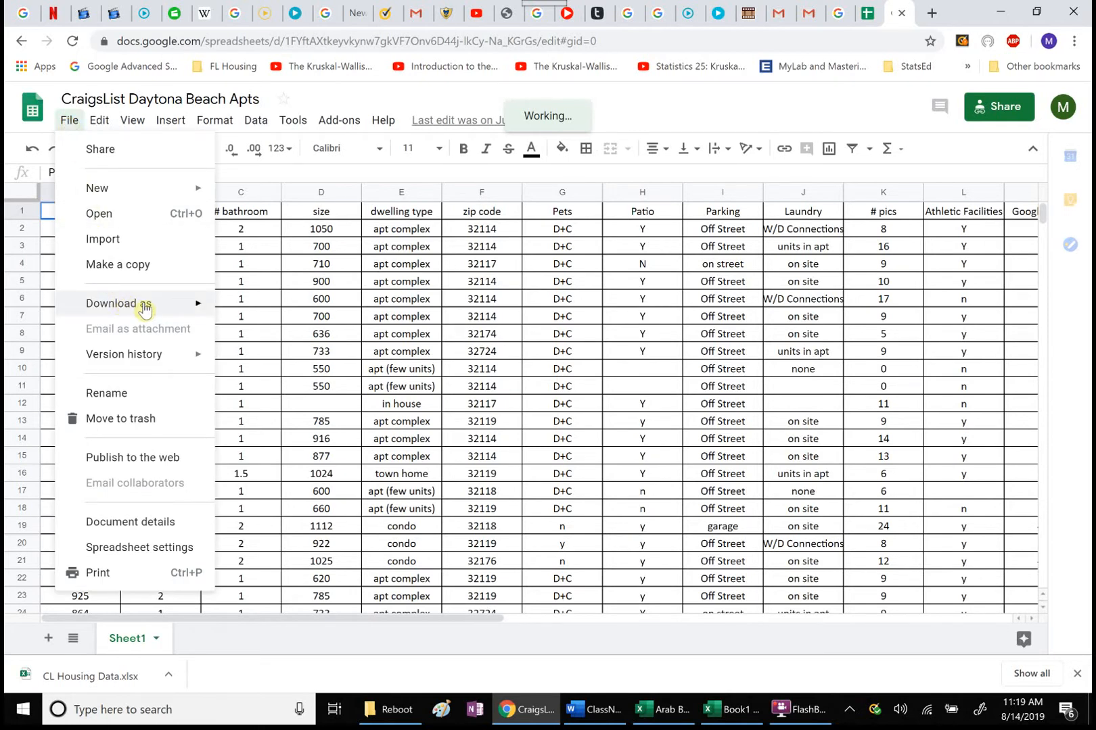
mouse_move(186, 306)
left_click(265, 312)
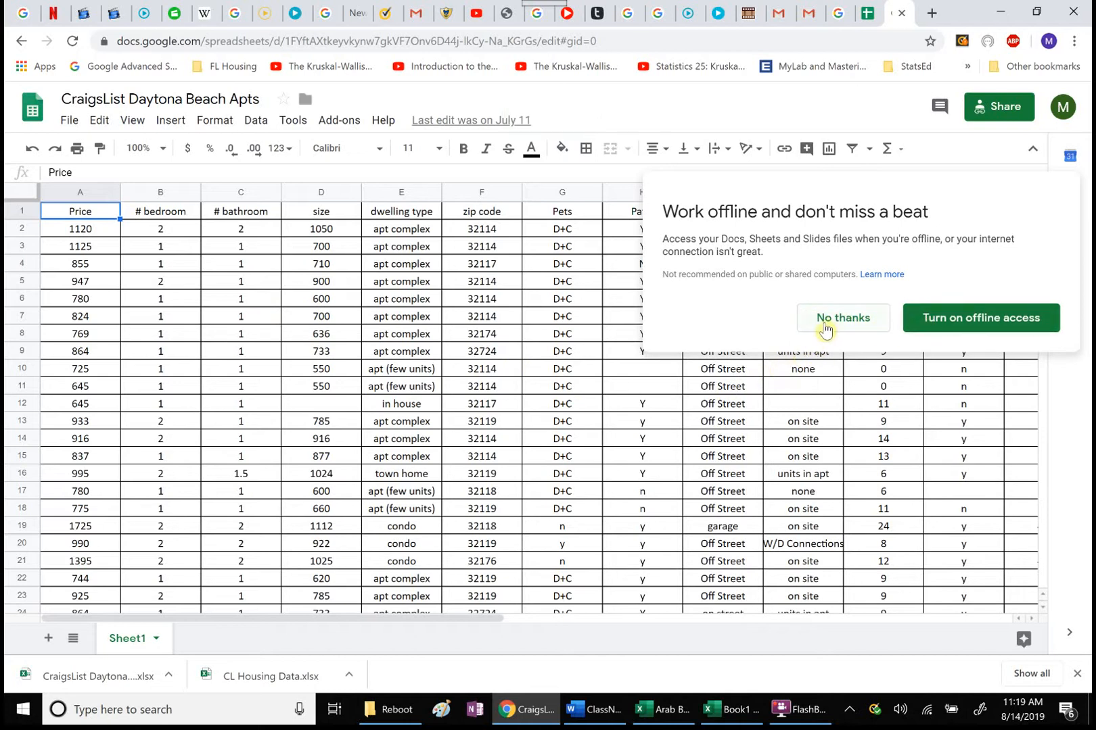
left_click(828, 323)
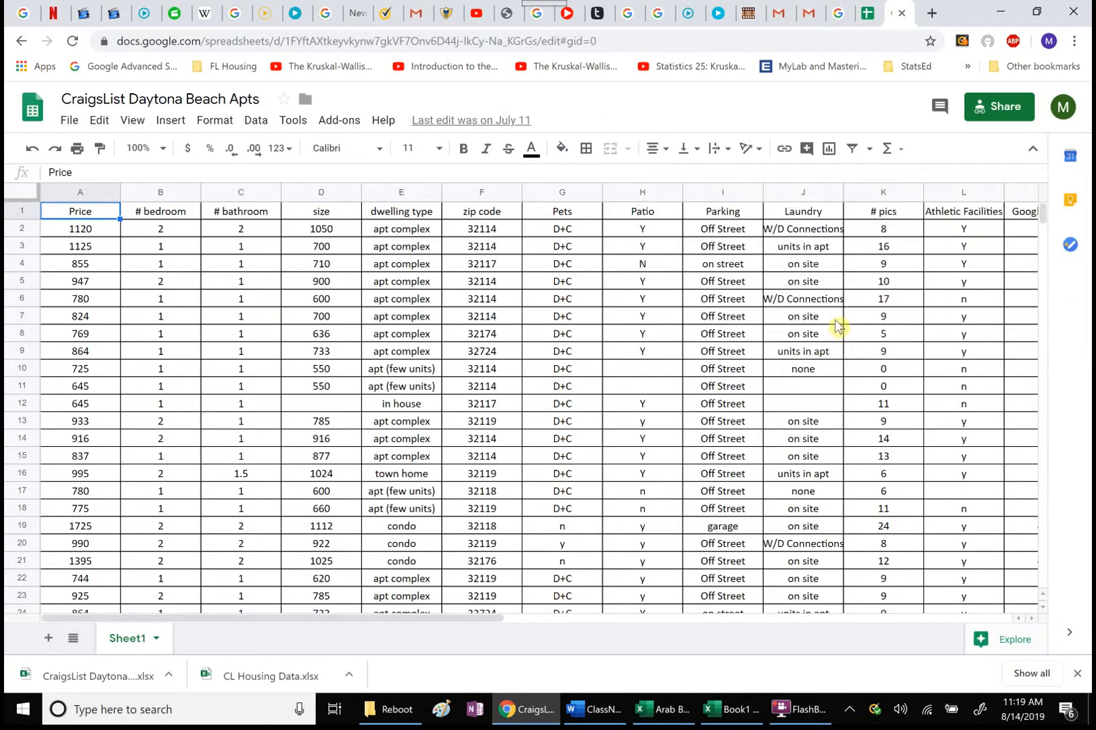
Open the downloaded CraigsList Daytona Beach Apts workbook in Excel with editing enabled and its window maximized.
left_click(834, 320)
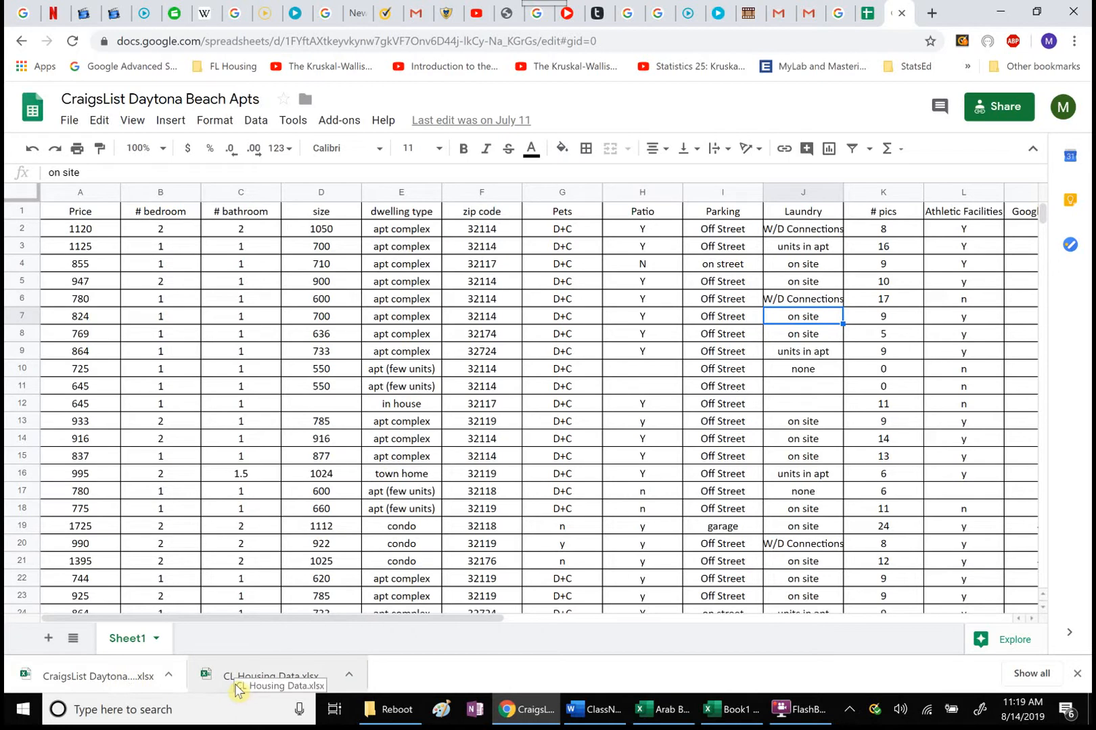
left_click(80, 679)
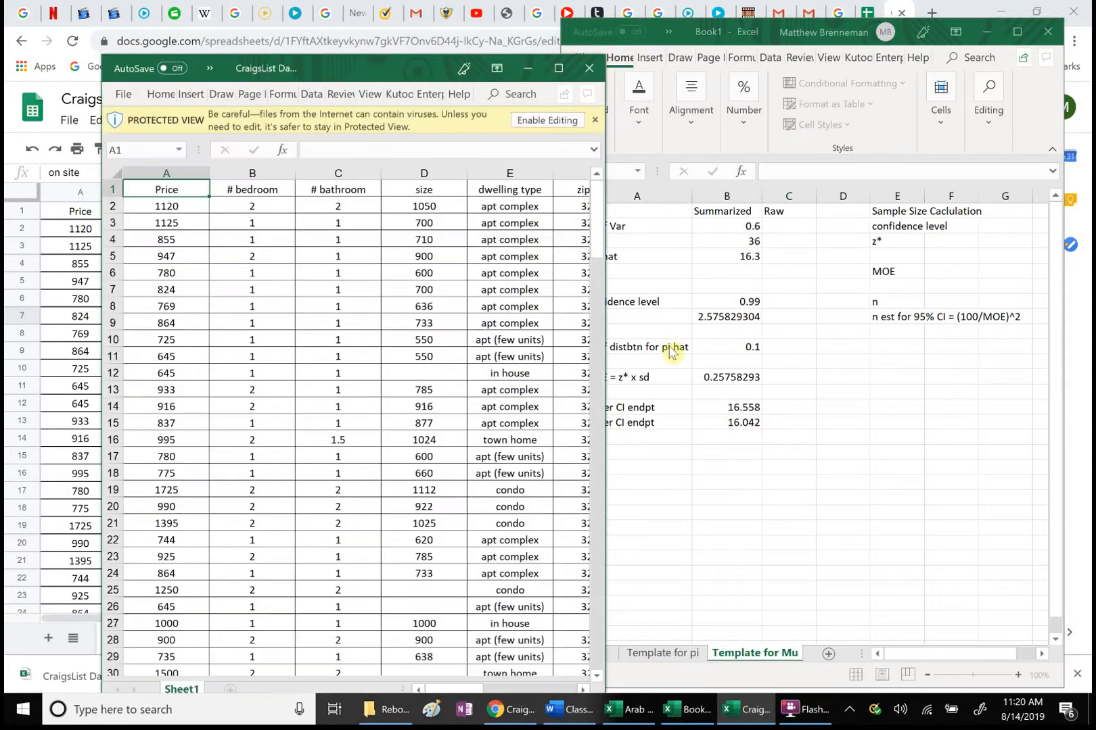
left_click(545, 121)
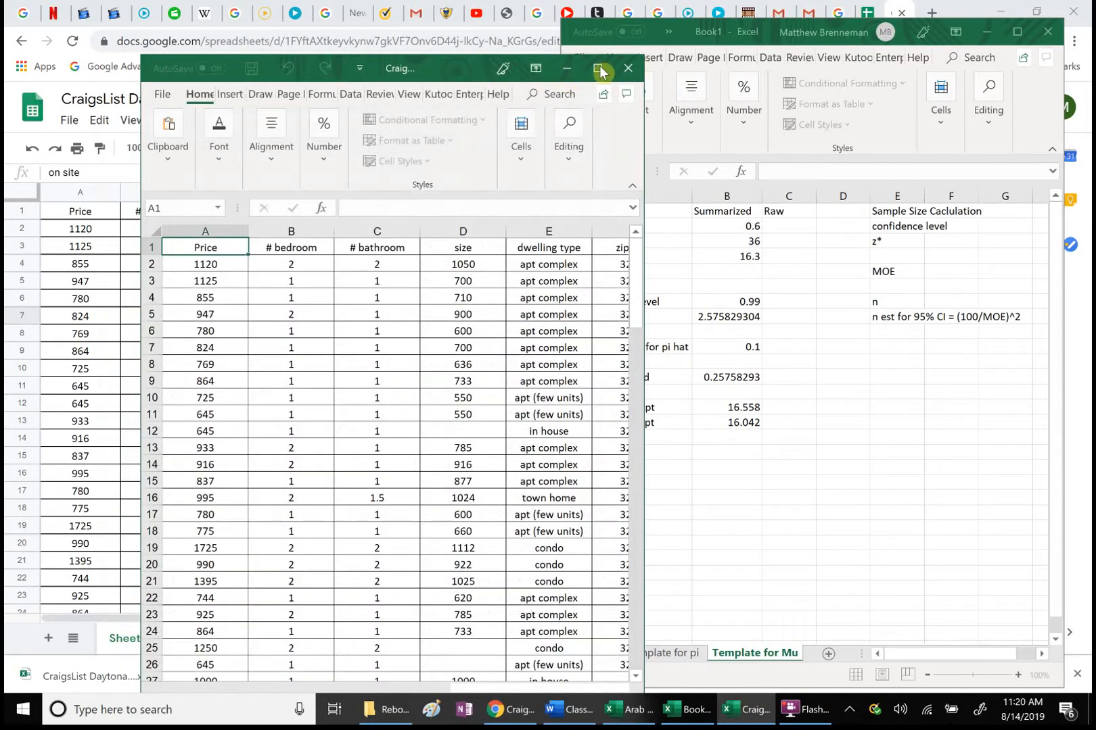
left_click(601, 68)
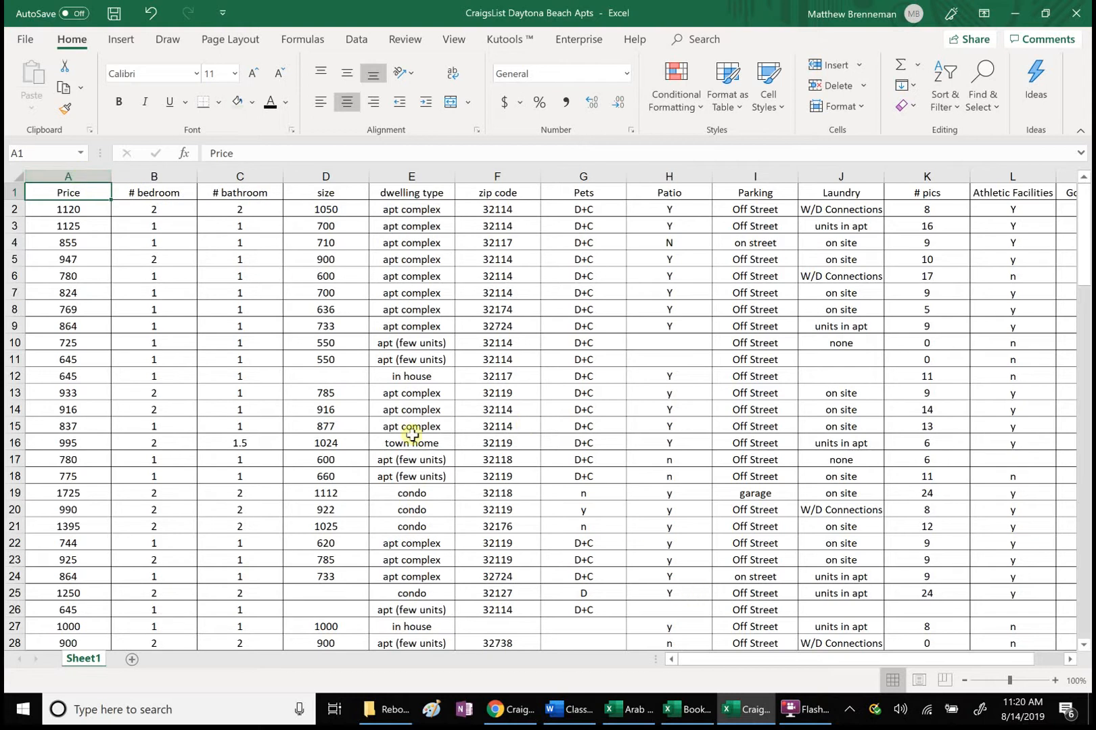
Fill the whole Price column A with the lightest gold theme color.
left_click(72, 183)
left_click(59, 175)
right_click(59, 176)
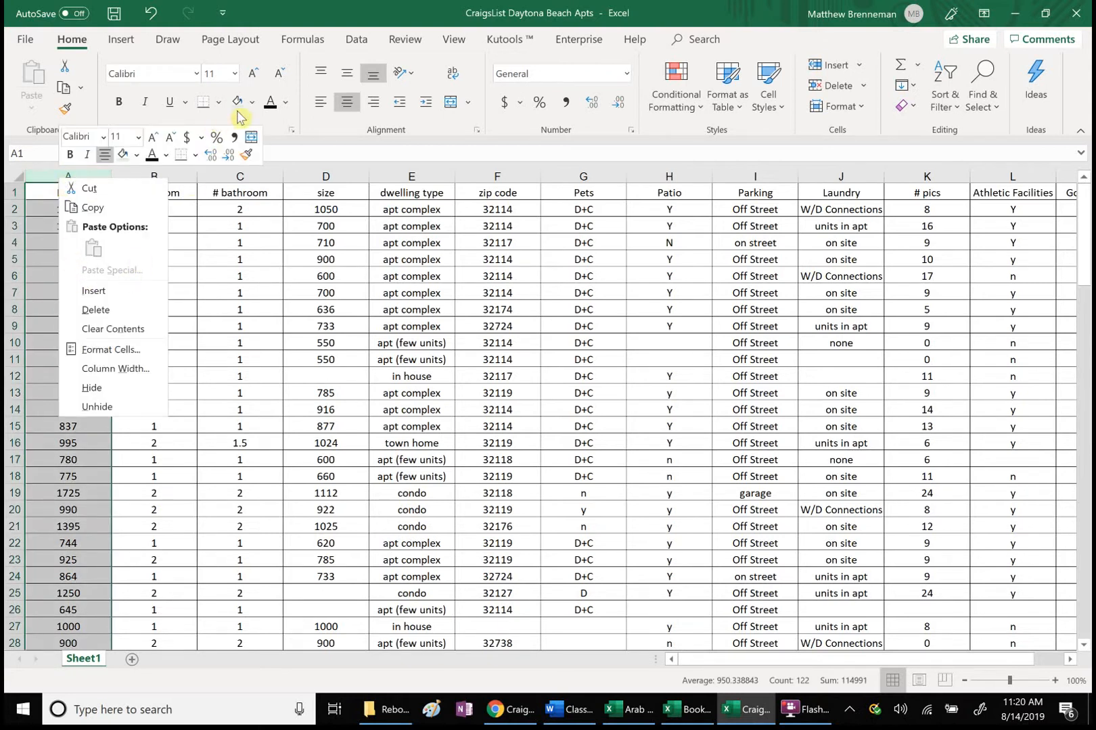
left_click(251, 103)
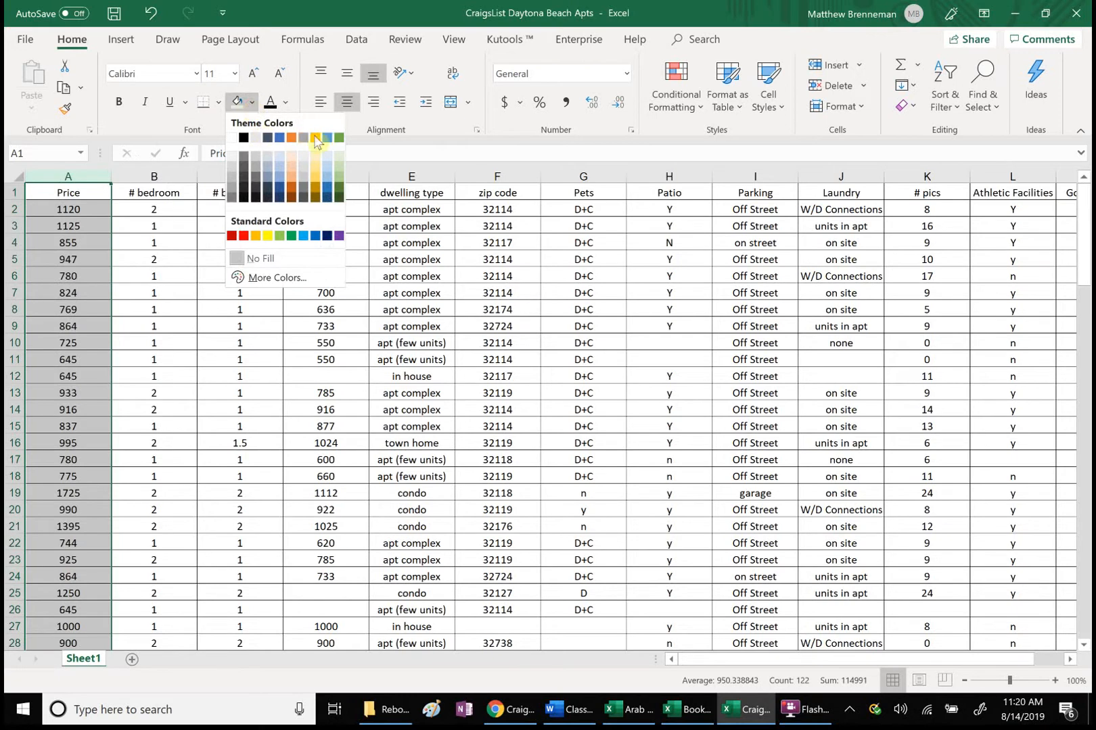
left_click(313, 156)
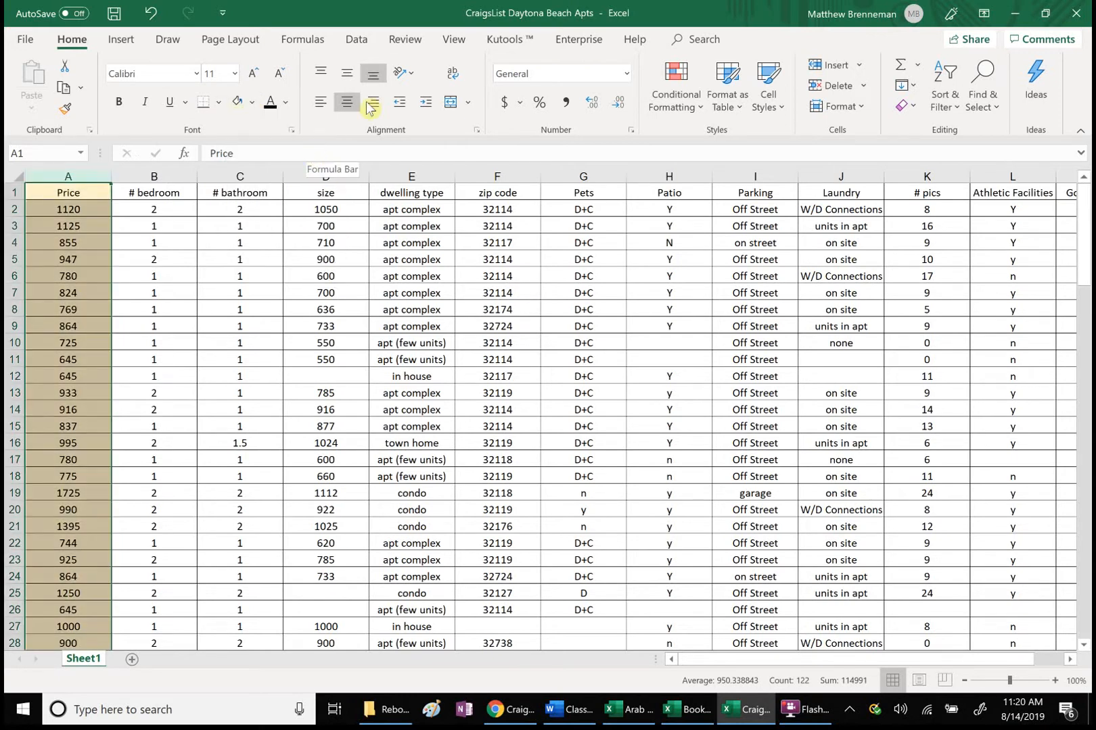
Sort the apartment data by Price from smallest to largest, expanding the selection to all columns.
left_click(345, 42)
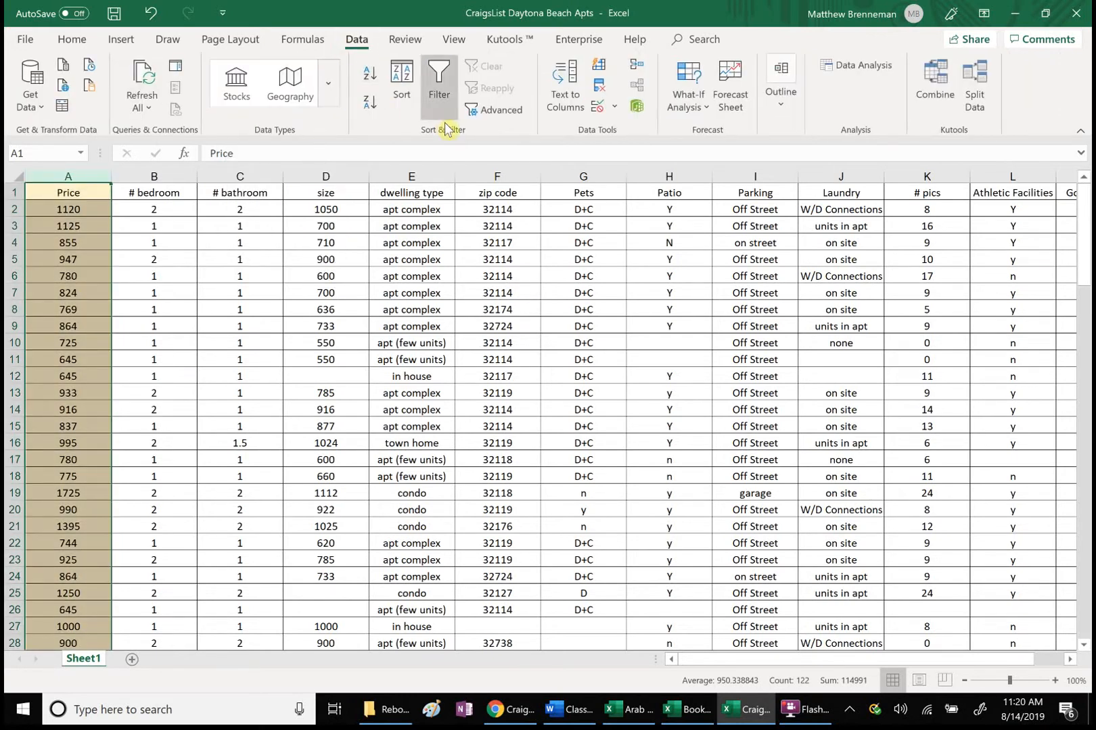
left_click(395, 103)
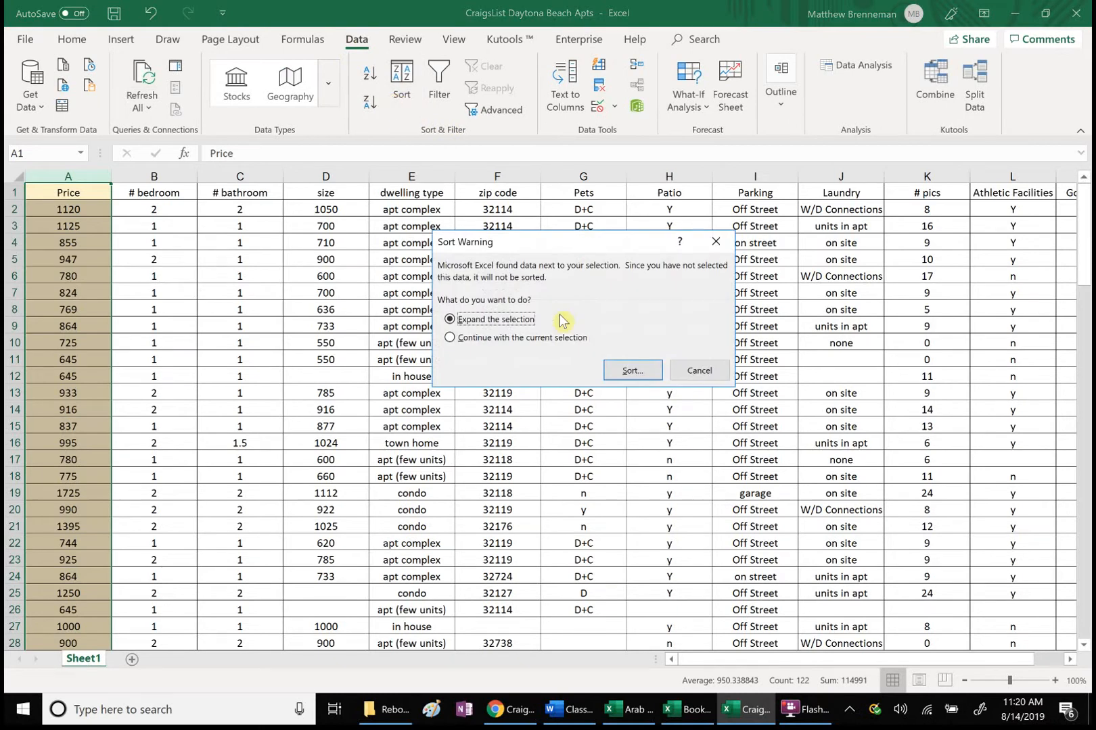
left_click(617, 372)
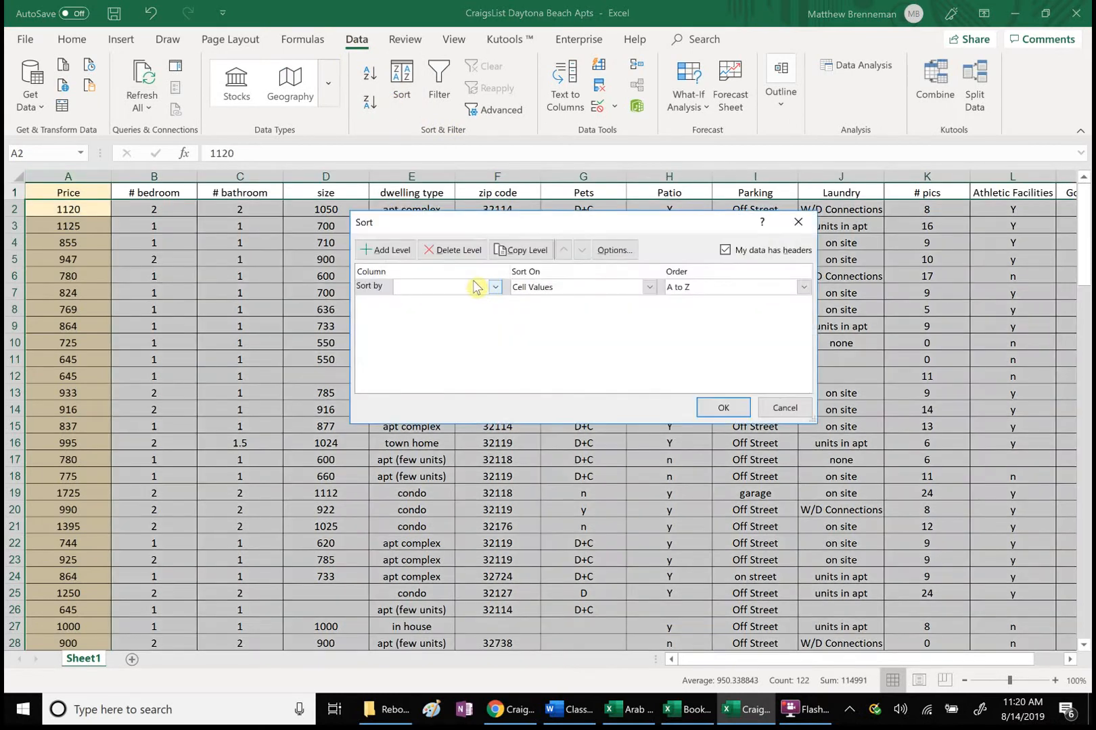
left_click(494, 289)
left_click(466, 302)
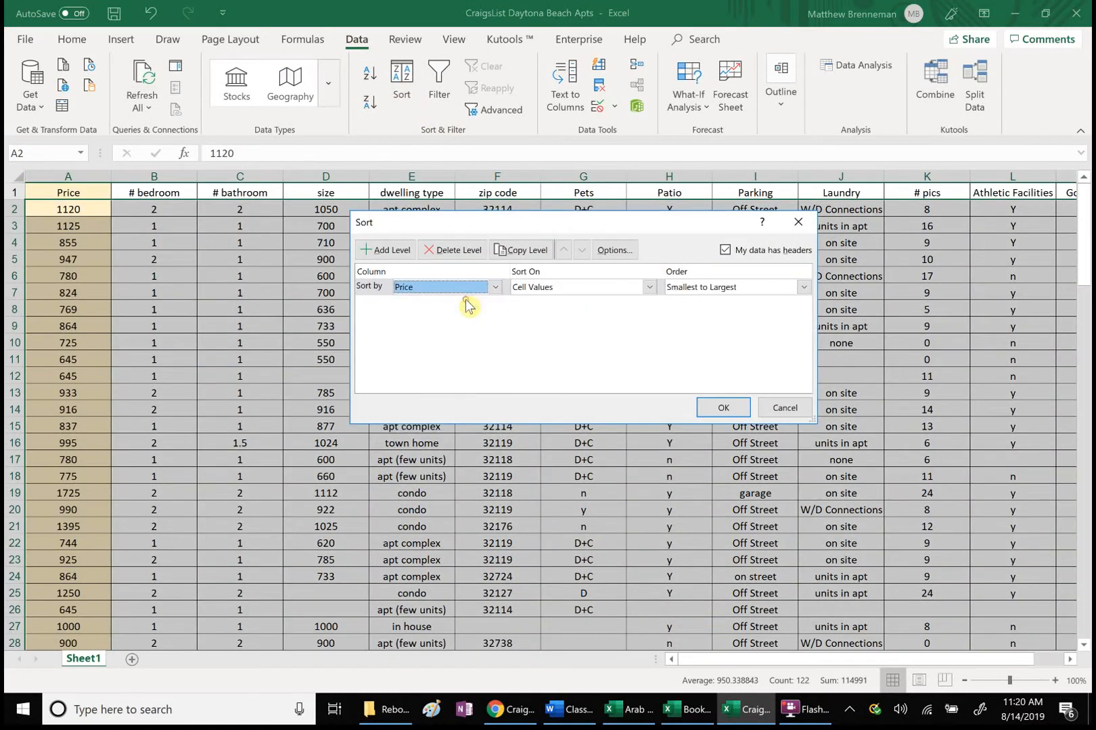
left_click(721, 408)
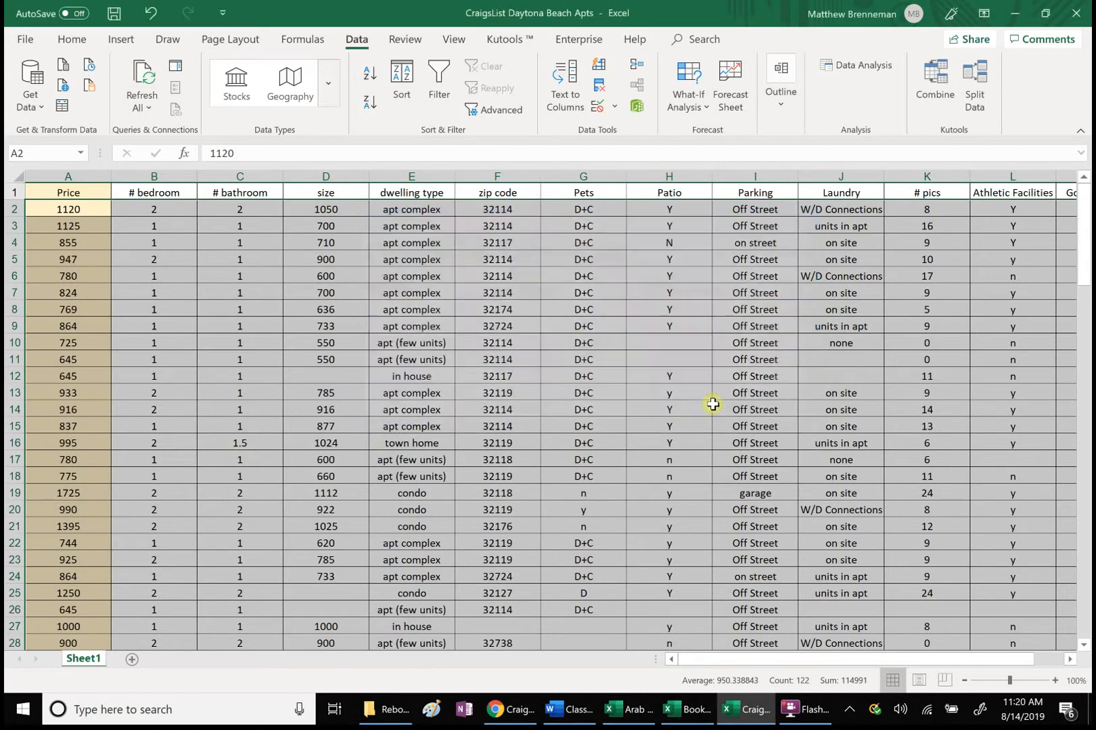
left_click(248, 323)
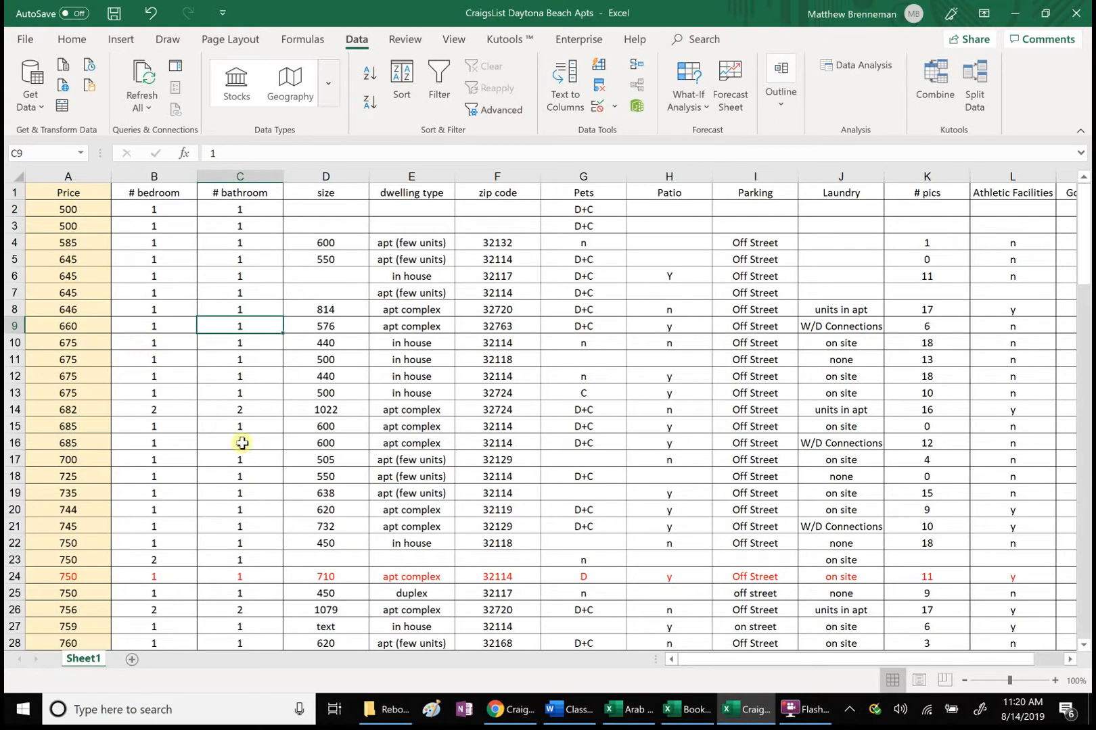
Check the last data row of the sorted apartments, then enter 121 as the raw-data n in C3 of Book1's Template for Mu sheet.
left_click(1086, 583)
left_click(1085, 583)
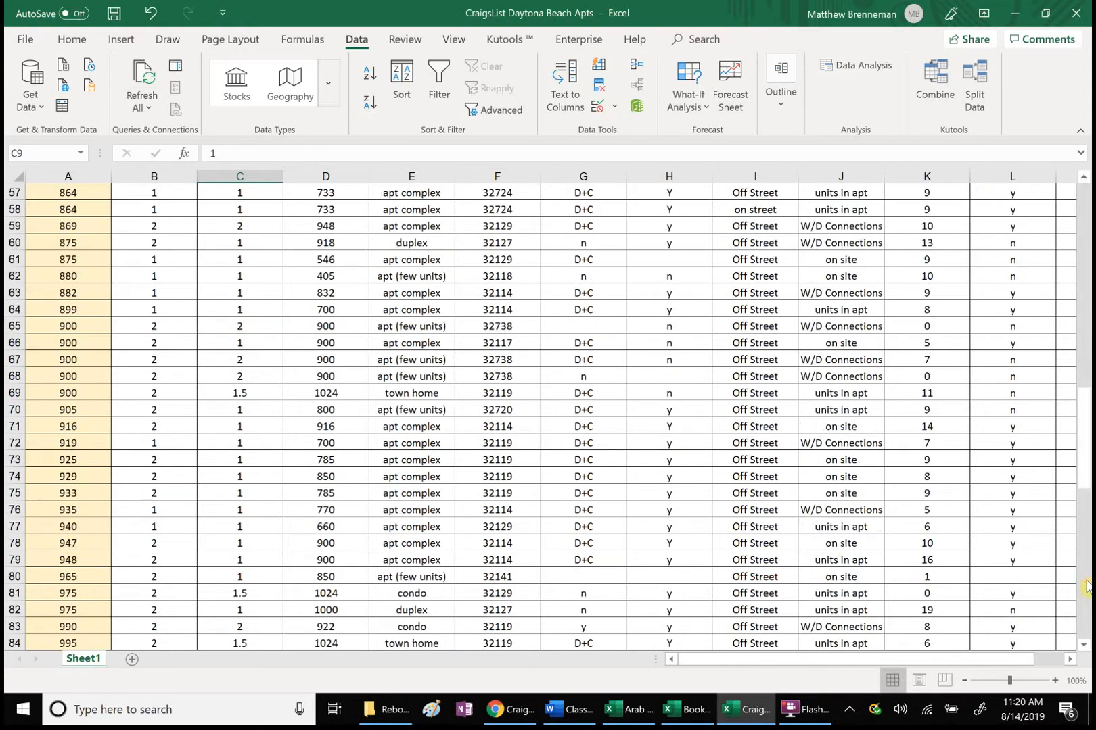
left_click(1085, 583)
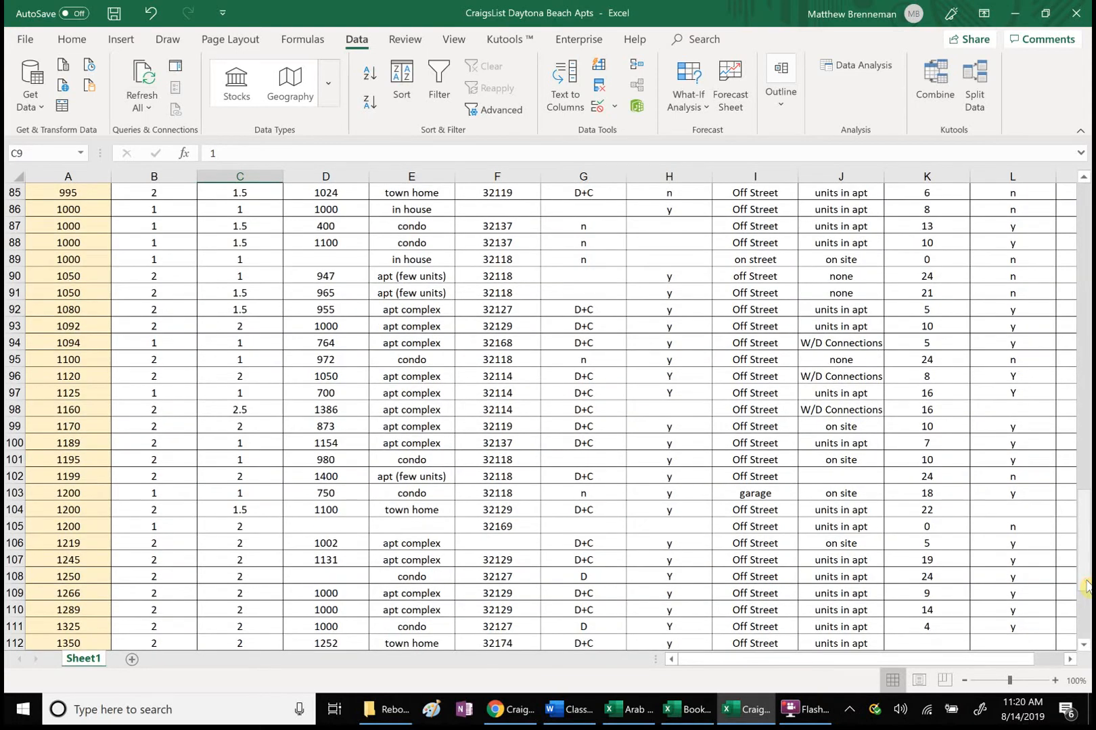
scroll(1086, 585, "down", 1)
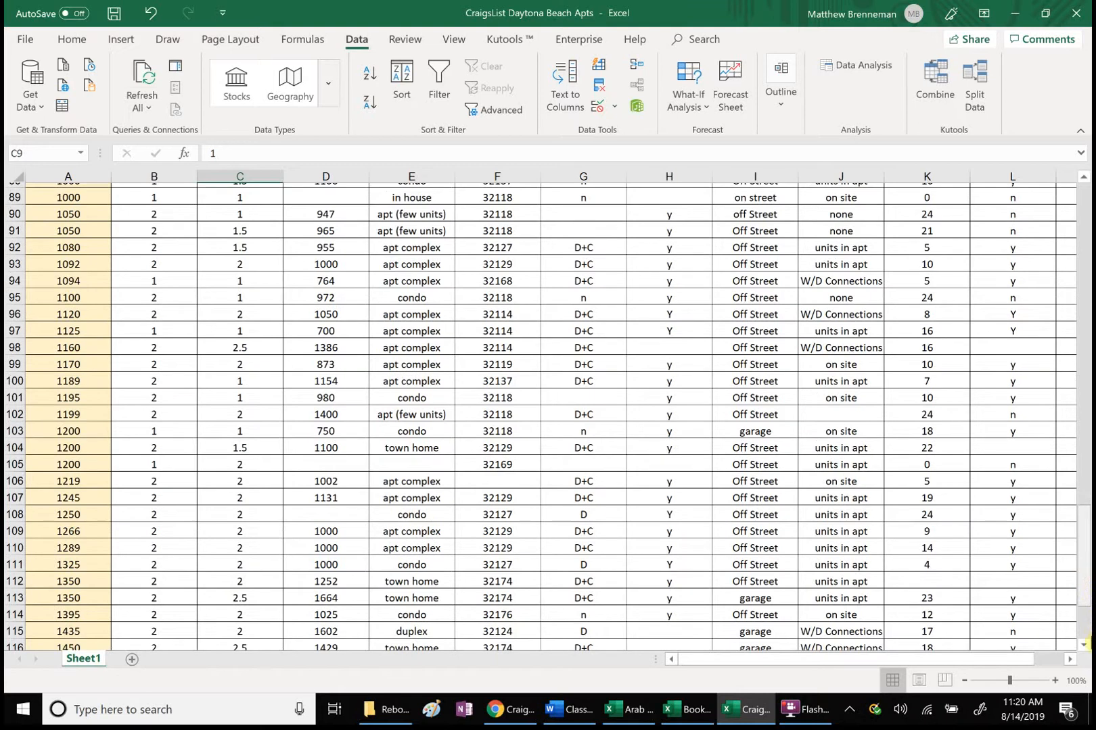
scroll(1086, 643, "down", 3)
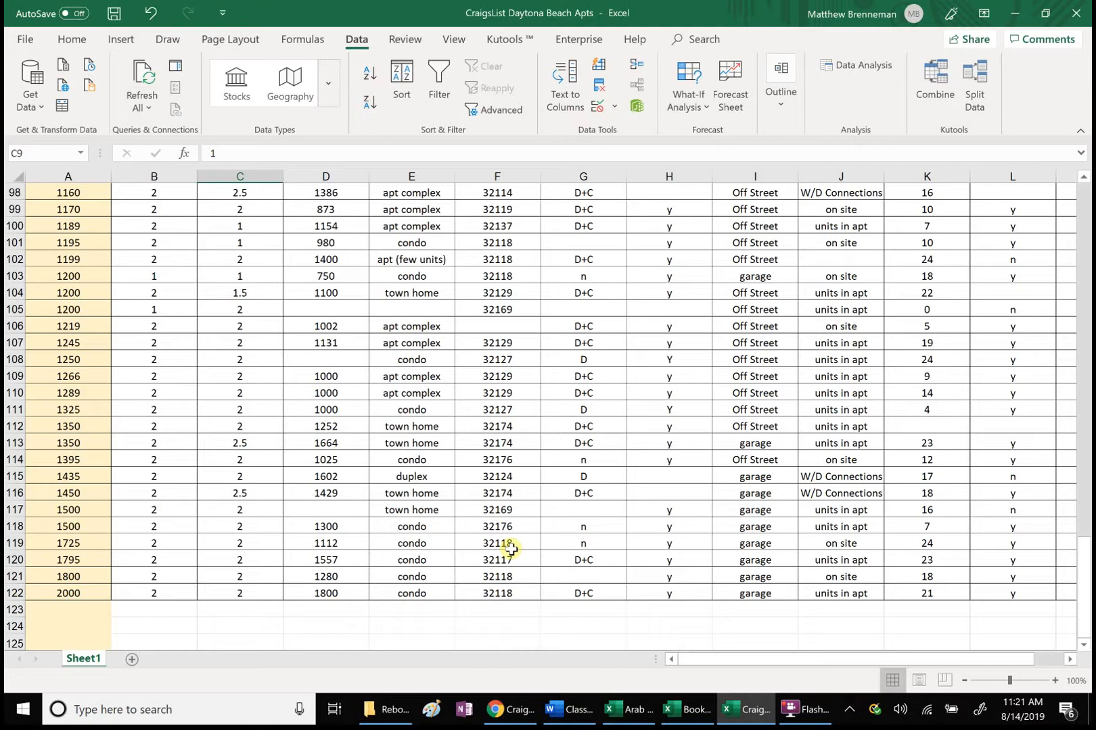
left_click(687, 709)
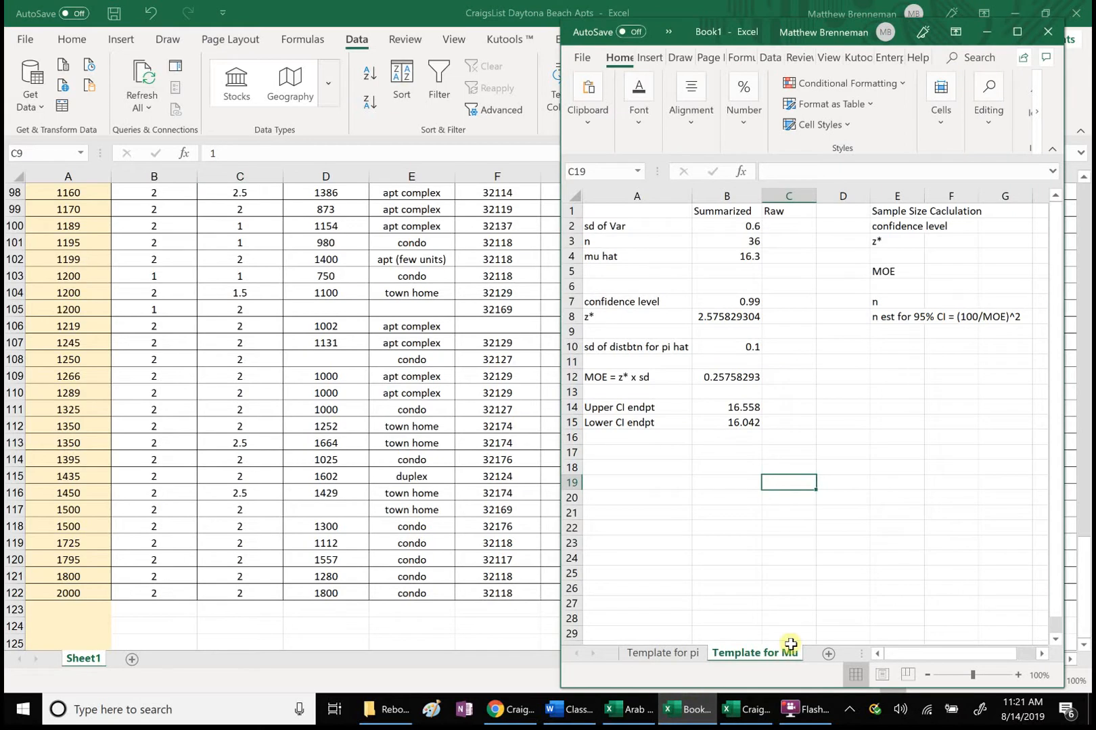
left_click(788, 241)
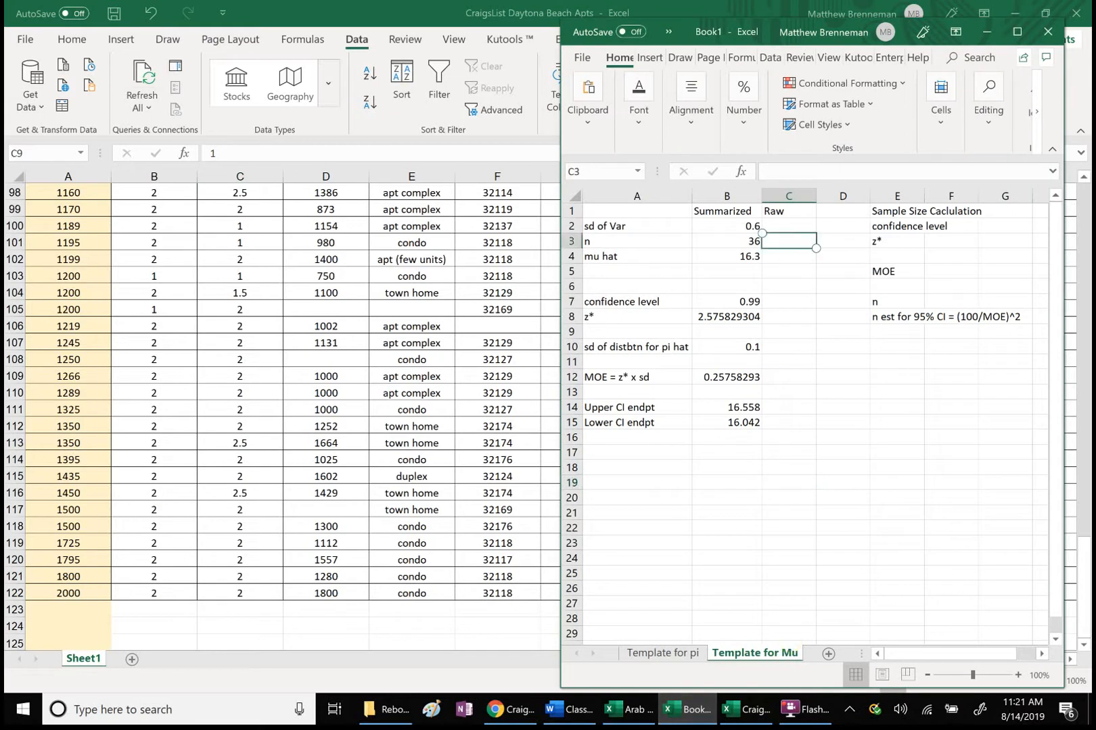
type("121")
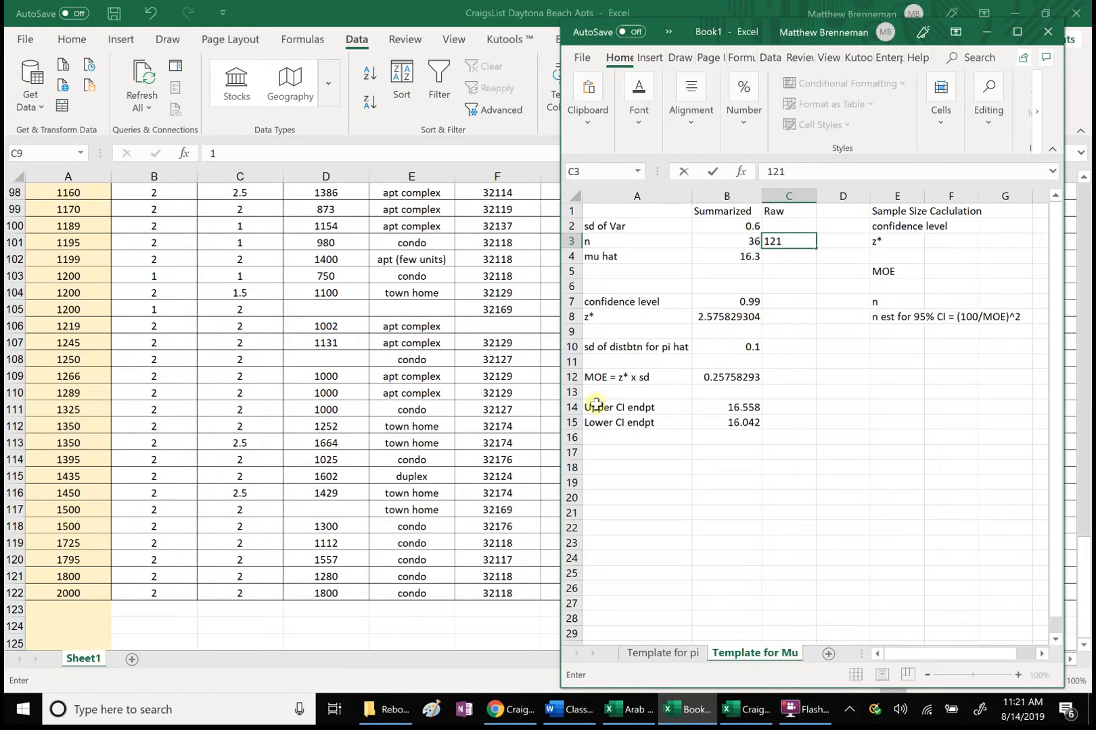
In the Craigslist workbook, calculate the sample standard deviation of the prices in D124 with =STDEV.S(A2:A122).
left_click(345, 625)
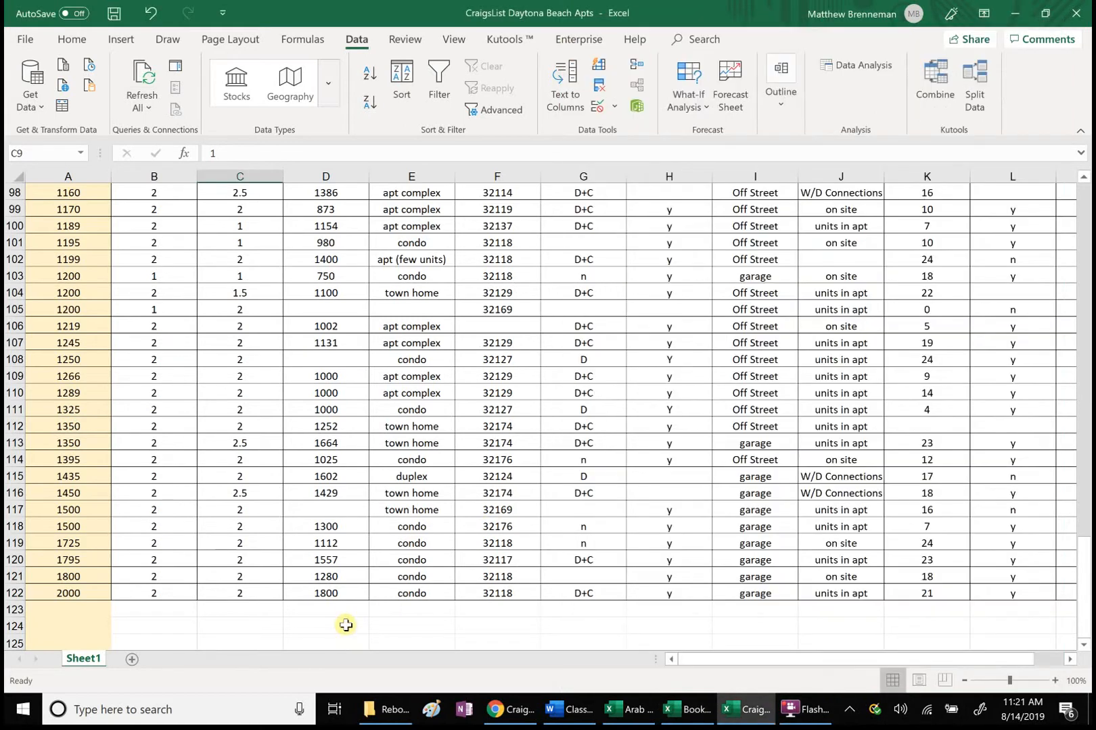
left_click(345, 625)
type("=st")
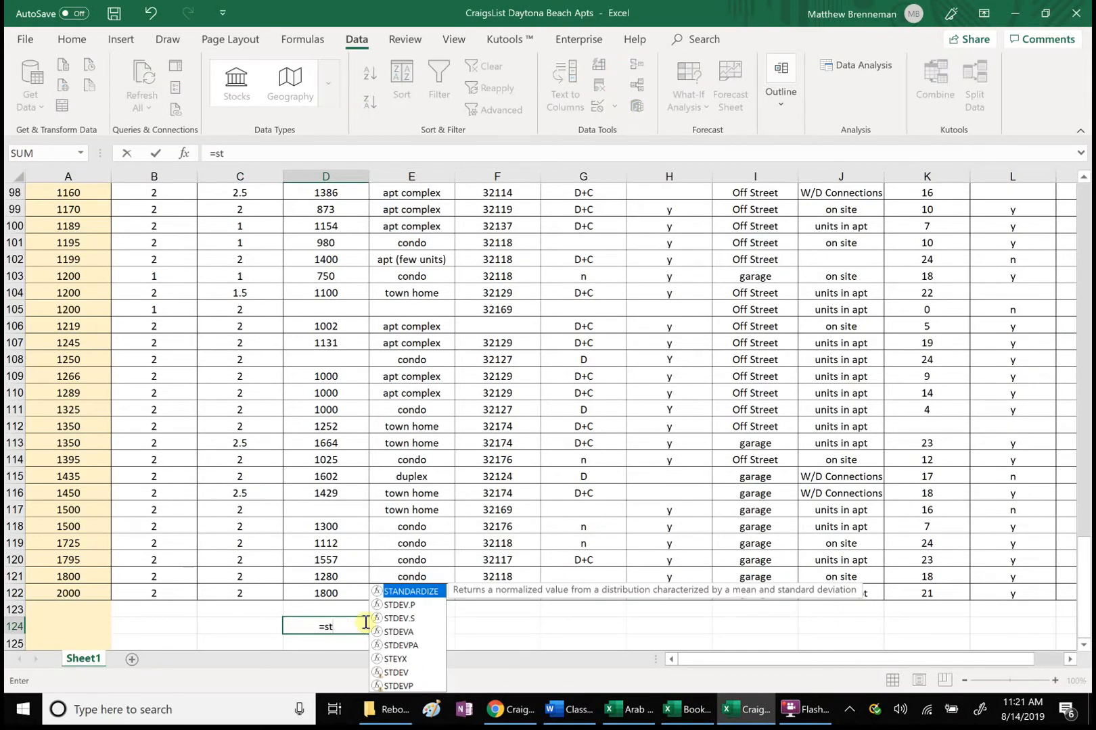
double_click(399, 618)
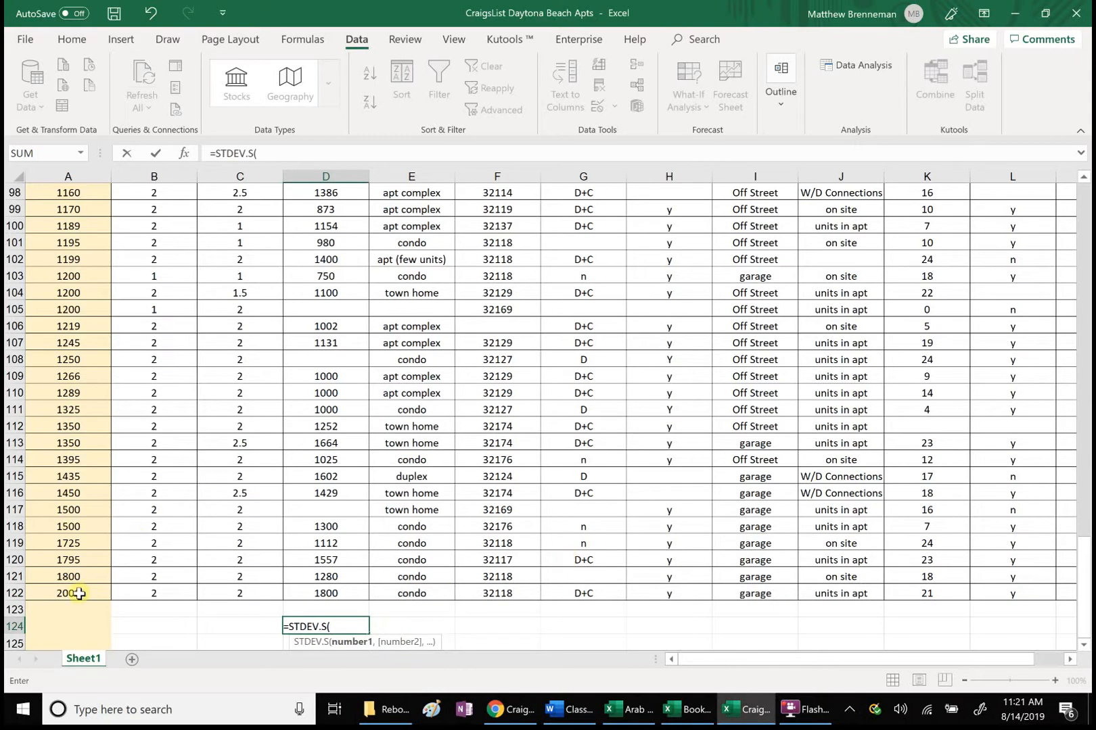
left_click_drag(79, 592, 53, 212)
key("Return")
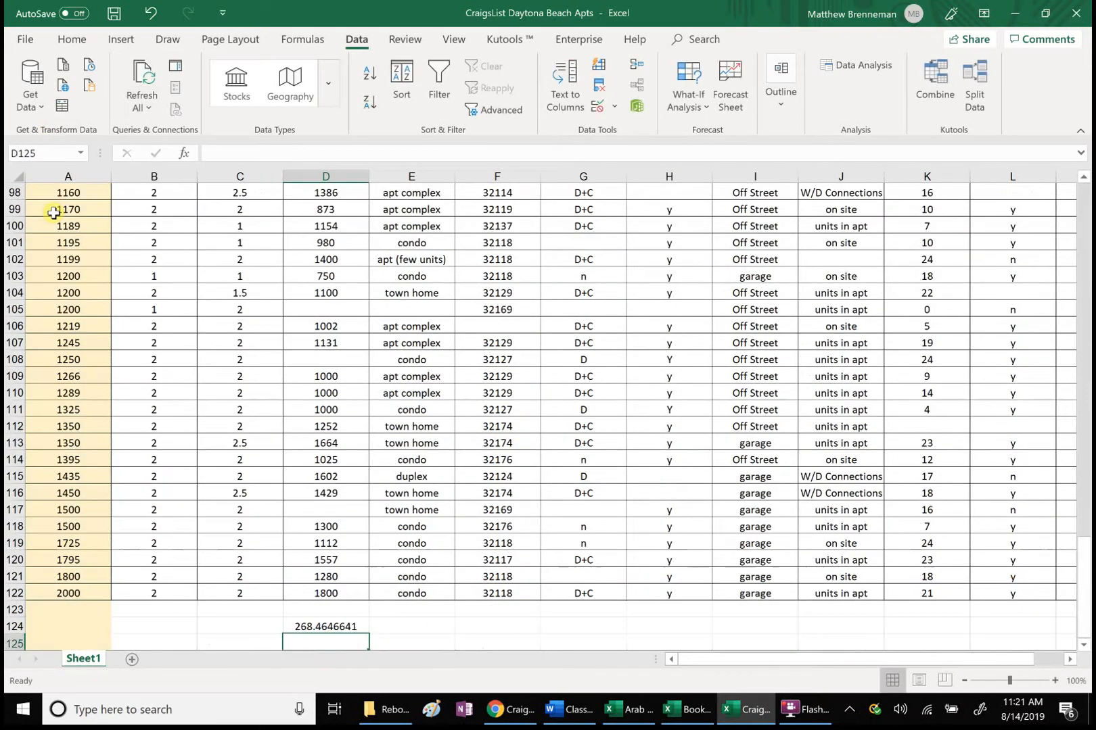
Copy the standard deviation from D124 and paste it as a value into the Raw sd cell C2 of Book1's Template for Mu sheet.
left_click(309, 628)
right_click(310, 628)
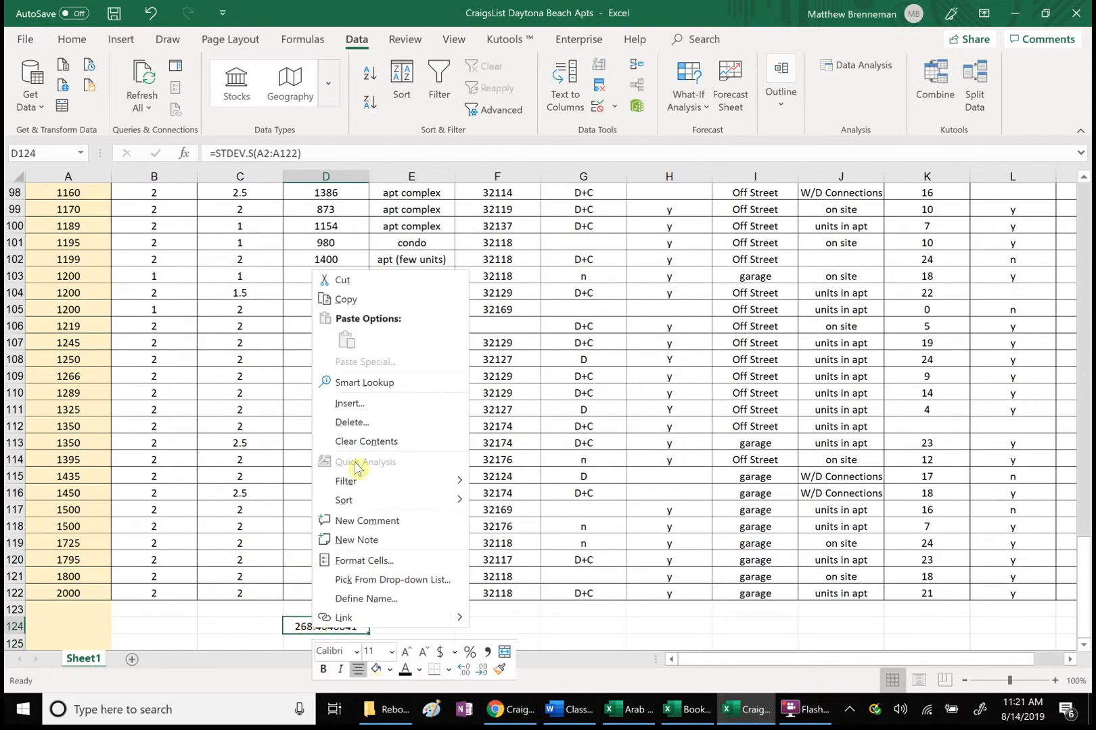
left_click(346, 300)
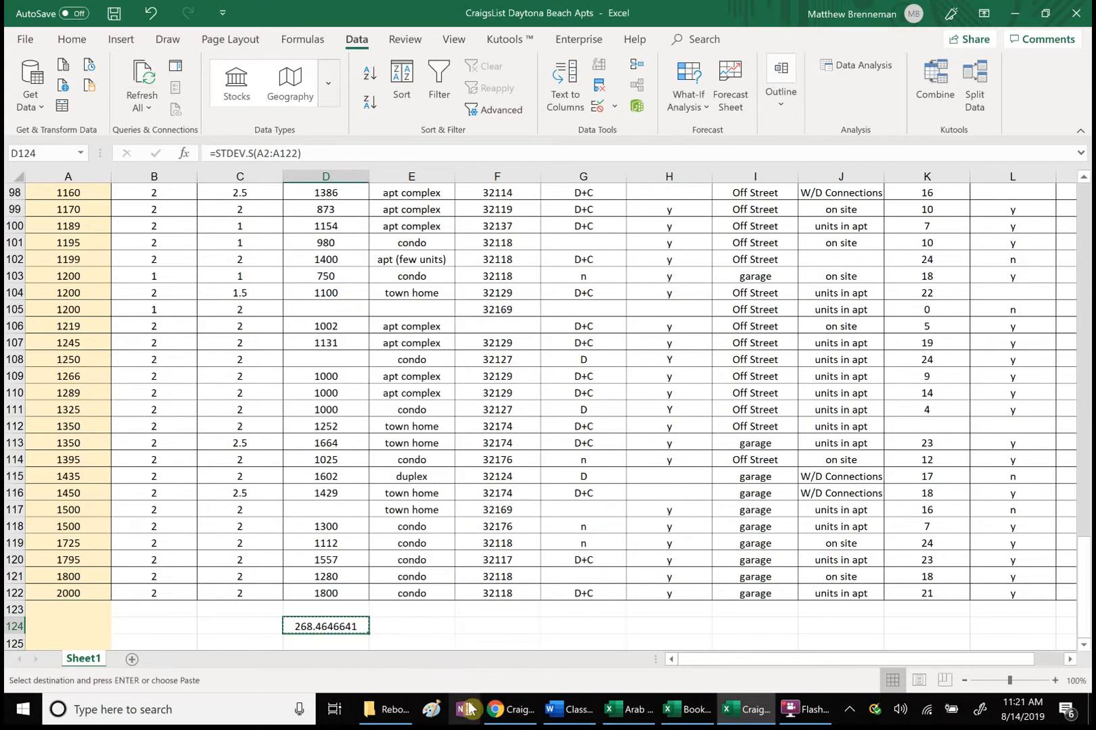
left_click(673, 714)
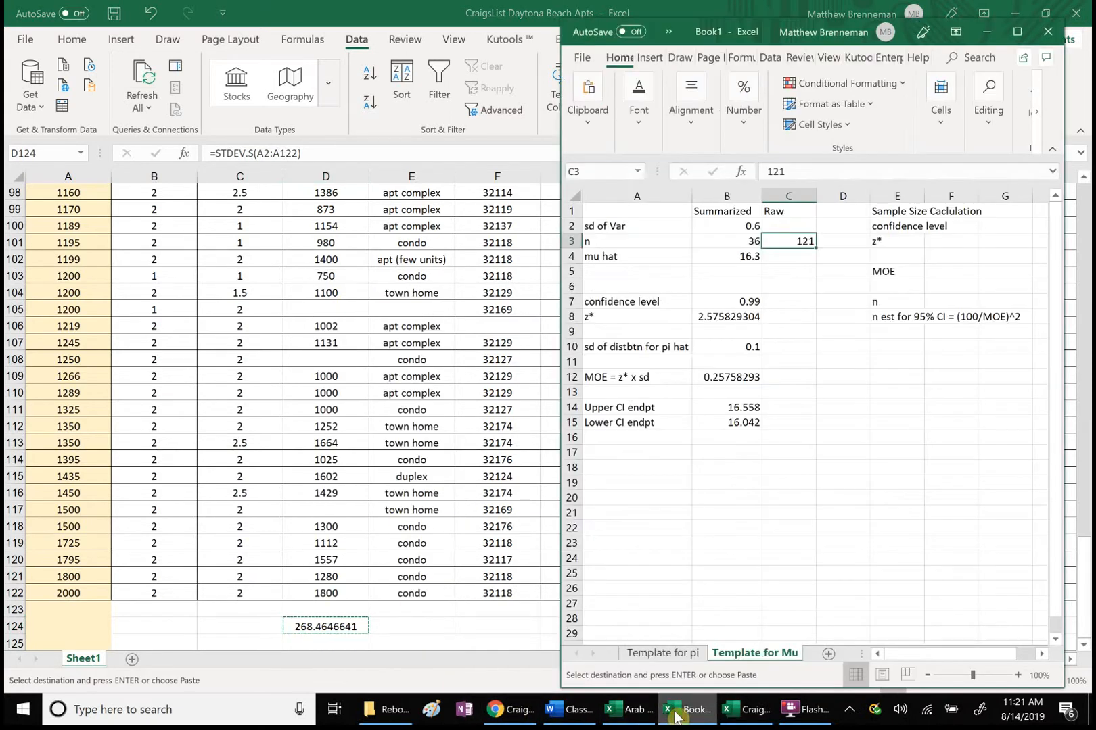
left_click(783, 225)
right_click(782, 225)
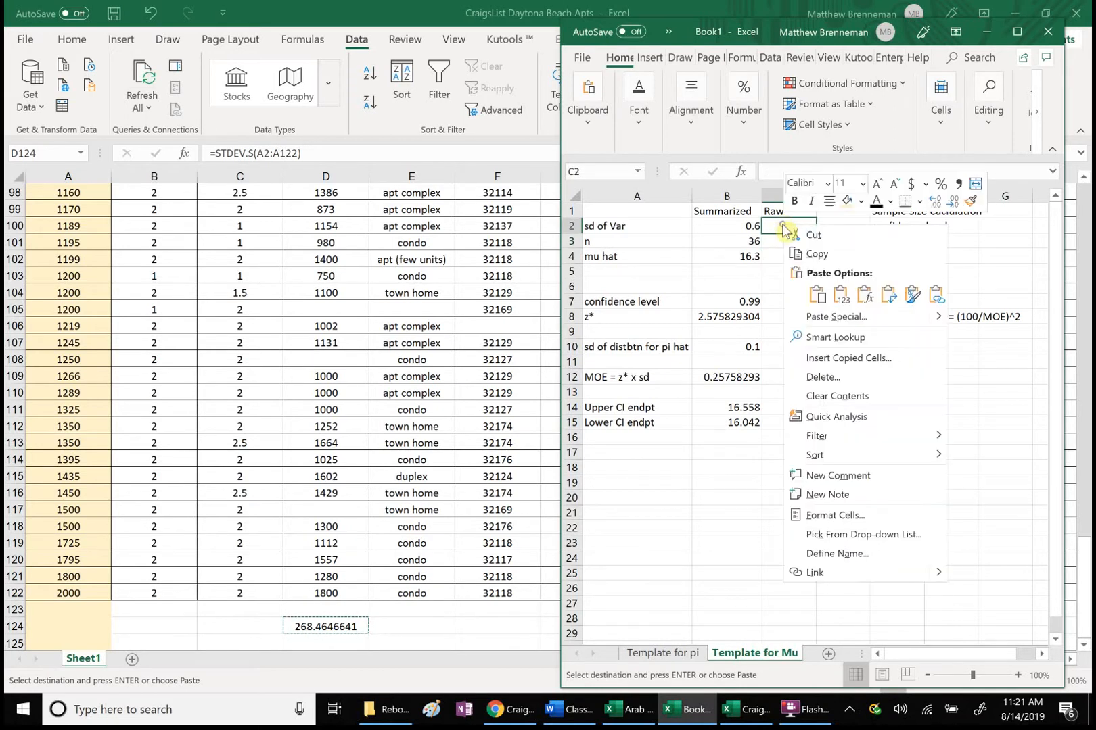
left_click(841, 295)
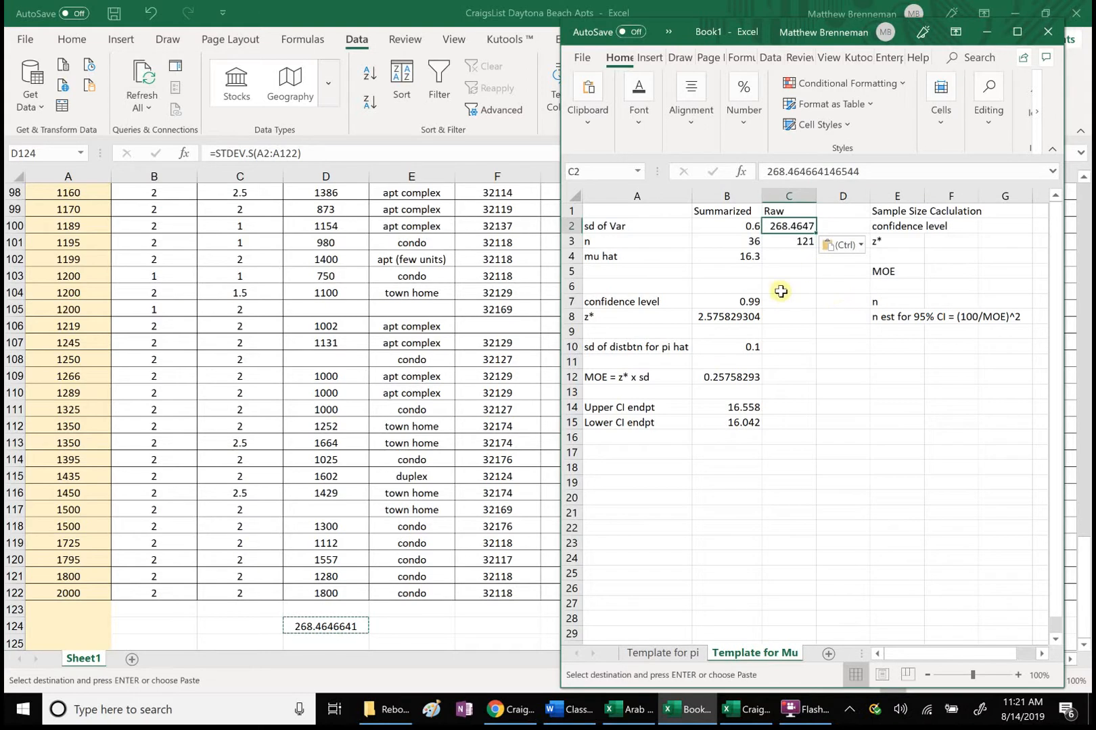
Change the formula in D124 of the Craigslist workbook to =AVERAGE(A2:A122) to get the mean price.
left_click(346, 626)
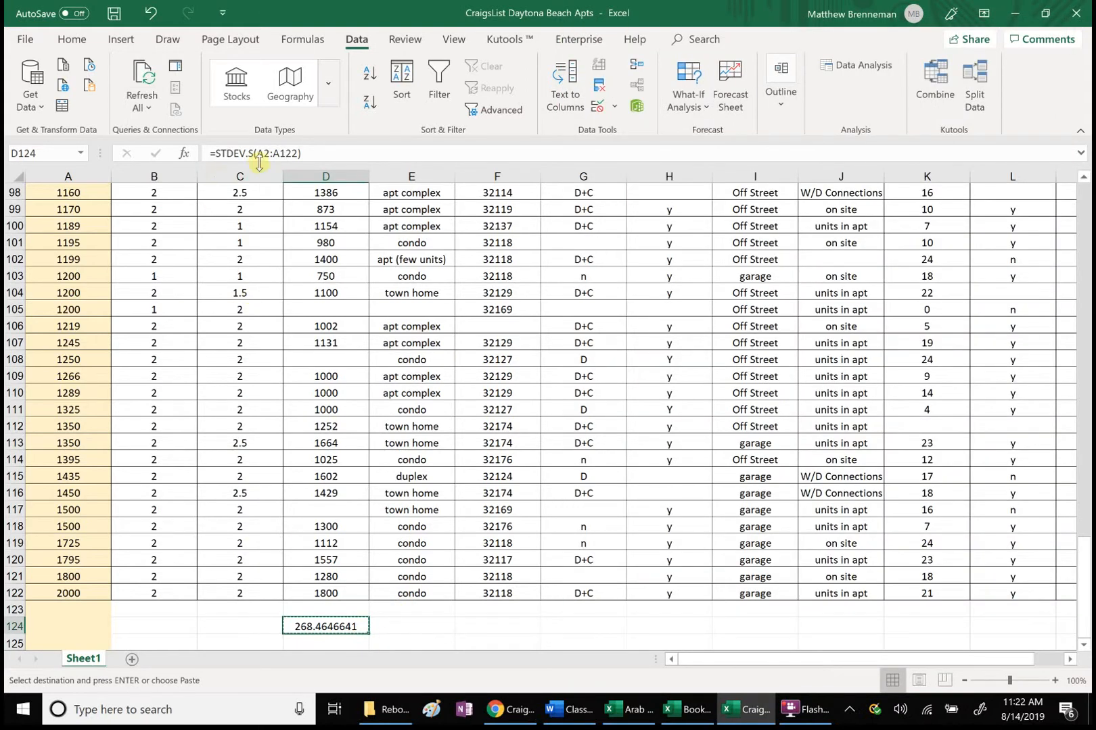
left_click_drag(254, 154, 218, 152)
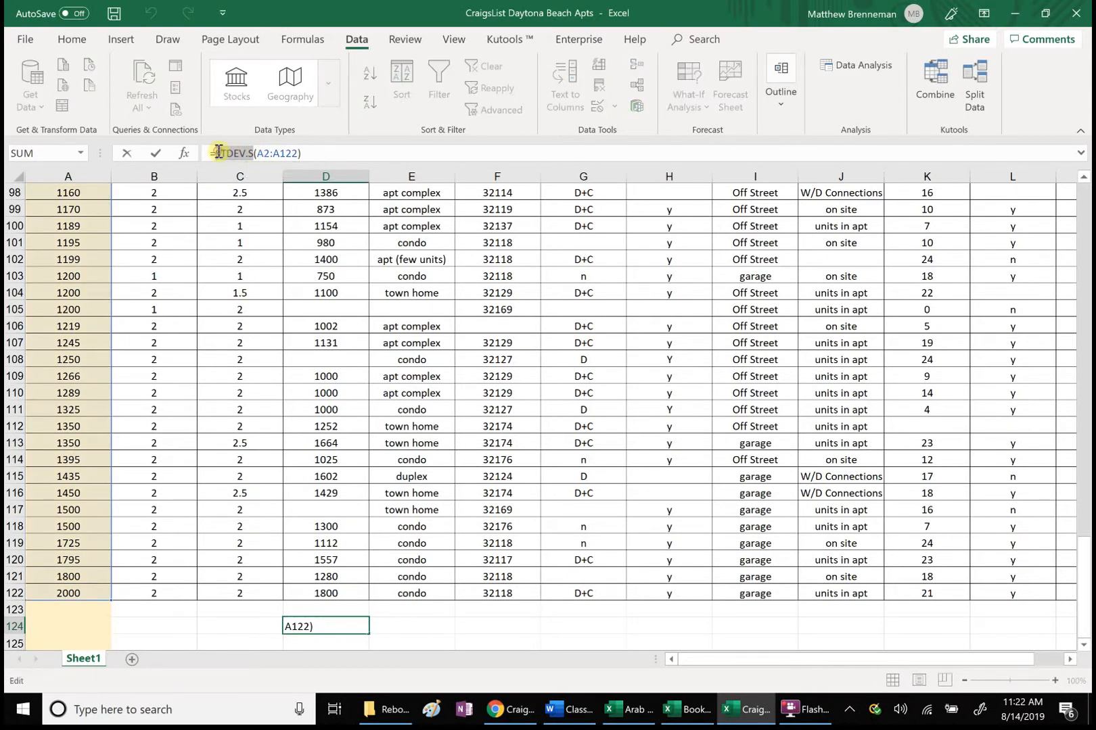
type("v")
key("BackSpace")
type("aver")
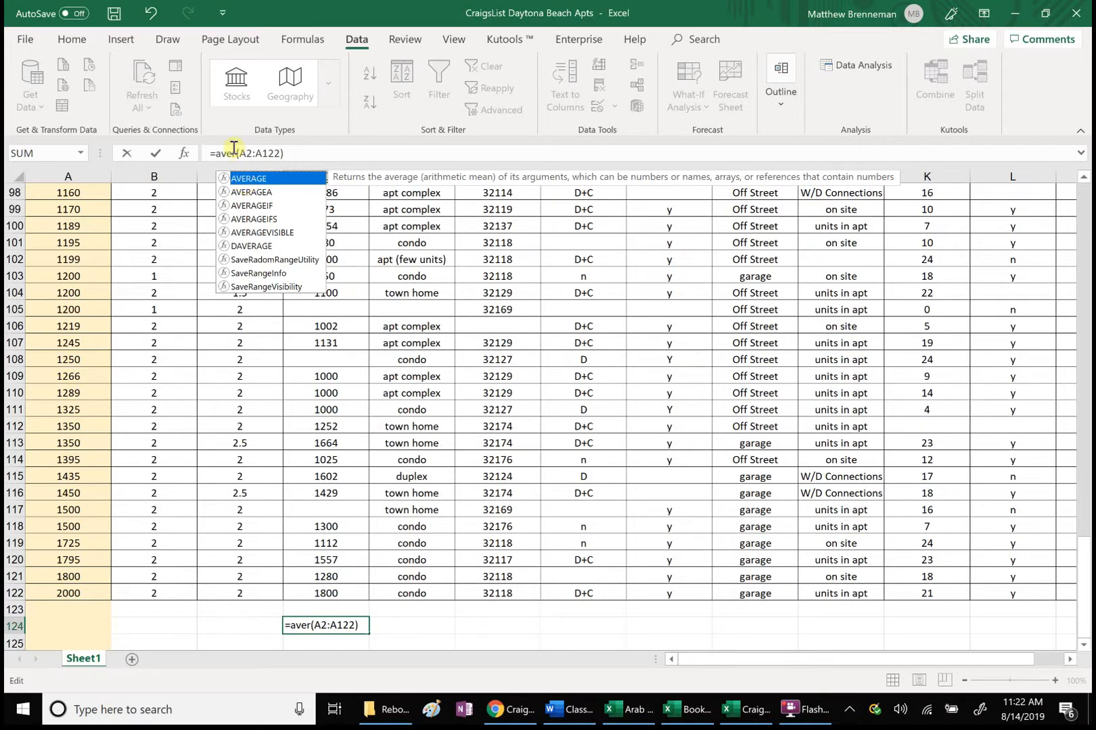
left_click(235, 150)
type("age")
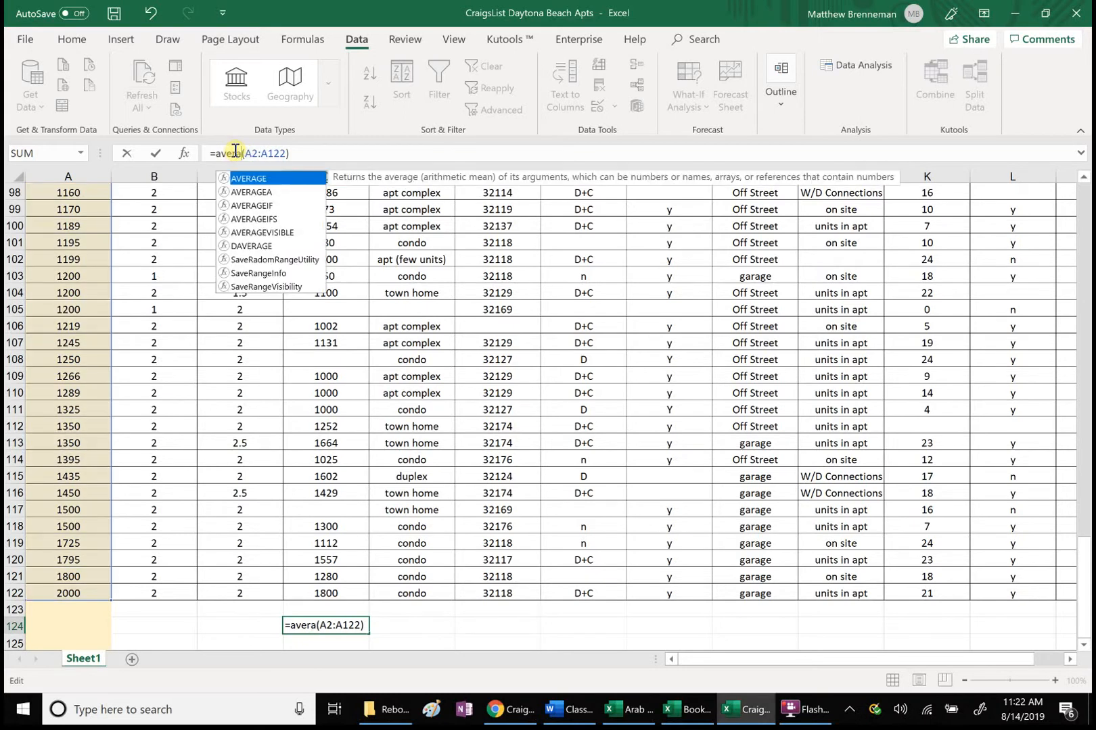
key("Return")
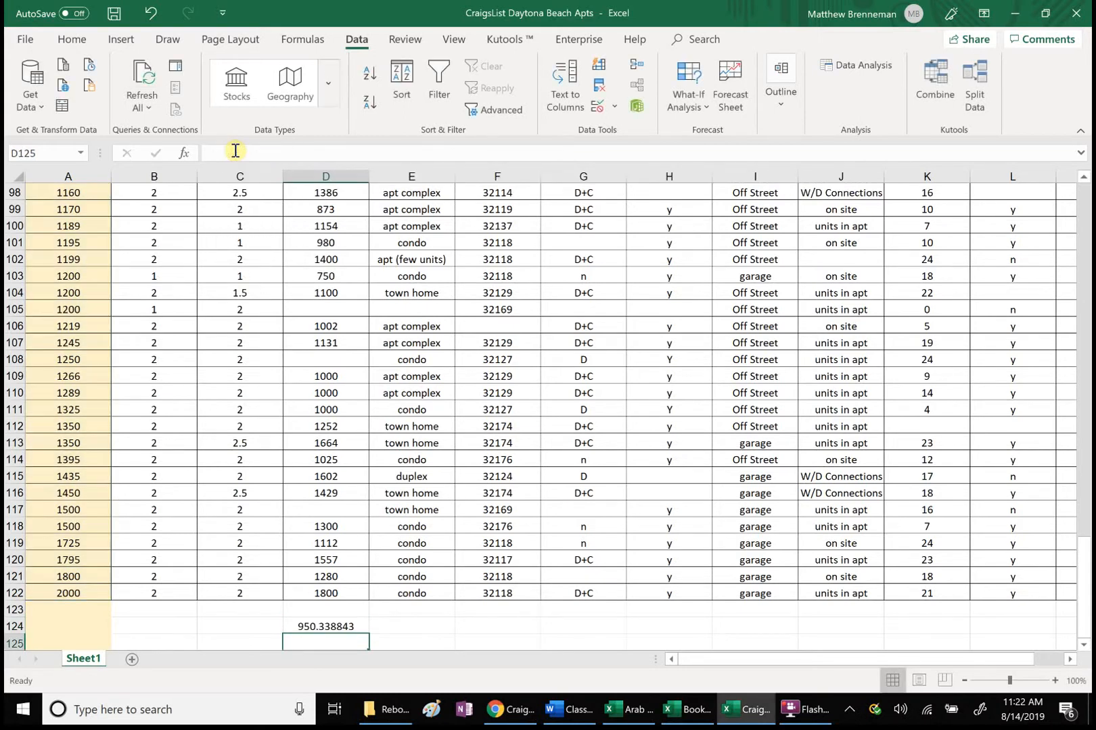
Try pasting the copied mean from D124 of the Craigslist workbook with its formula into C4 of Book1's Template for Mu sheet, and clear the cell.
left_click(343, 626)
right_click(346, 627)
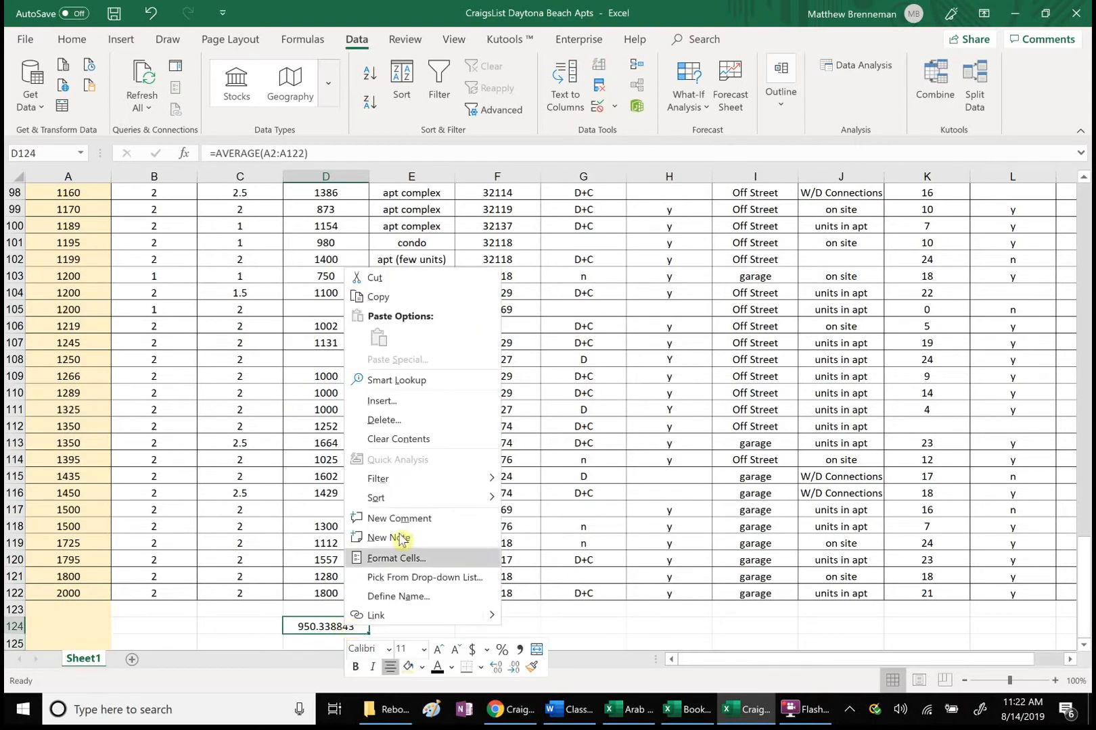
left_click(378, 297)
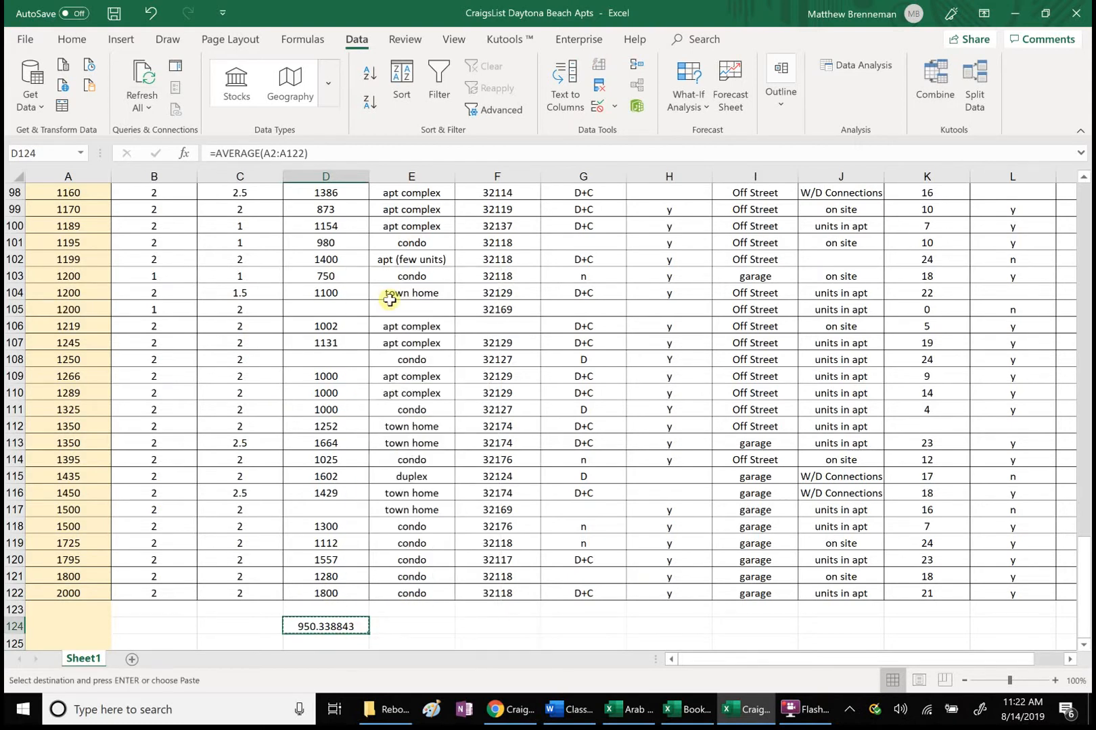
left_click(679, 711)
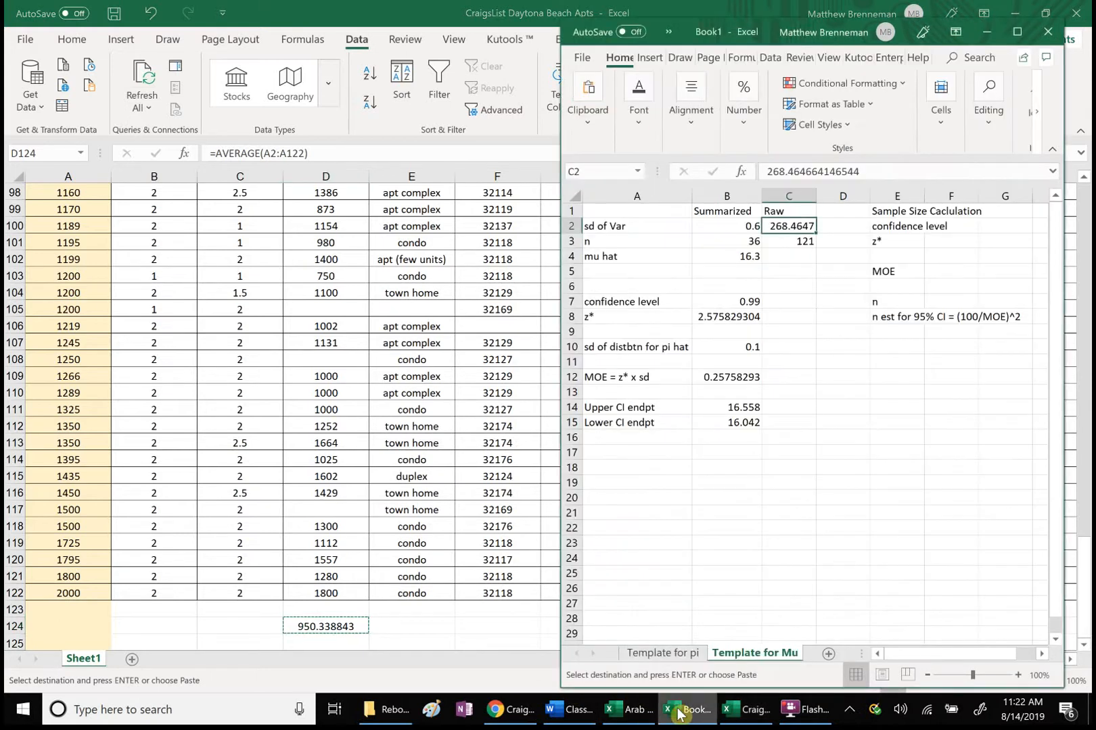
left_click(789, 257)
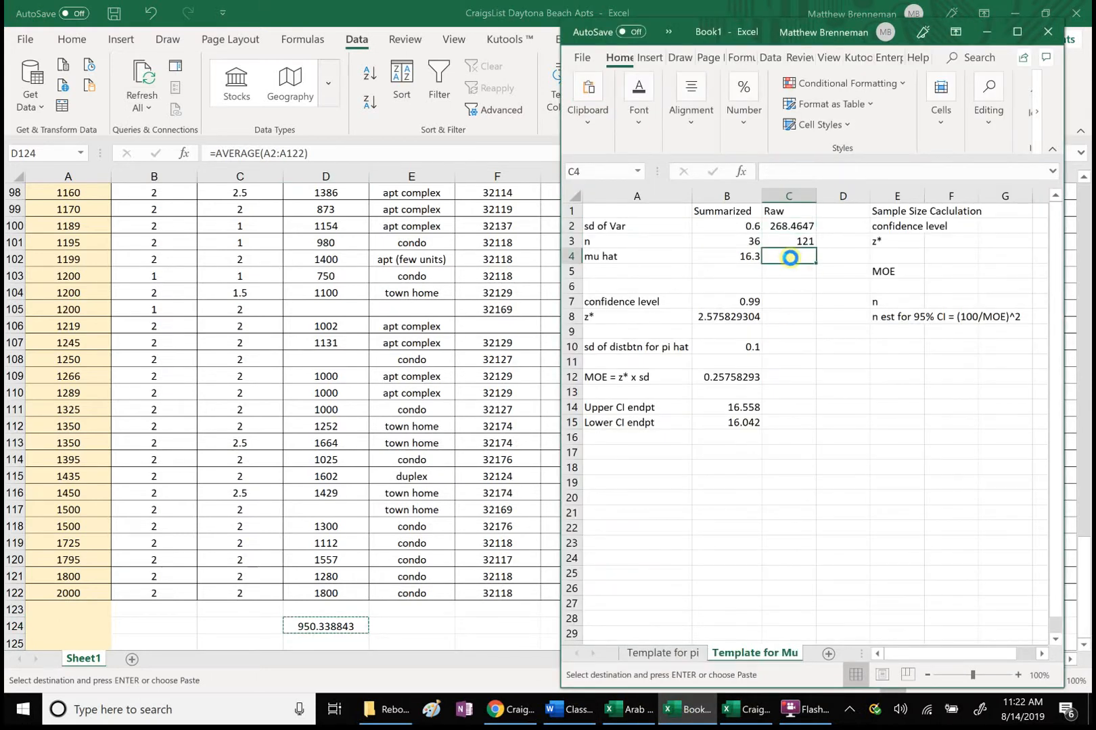
key("ctrl+v")
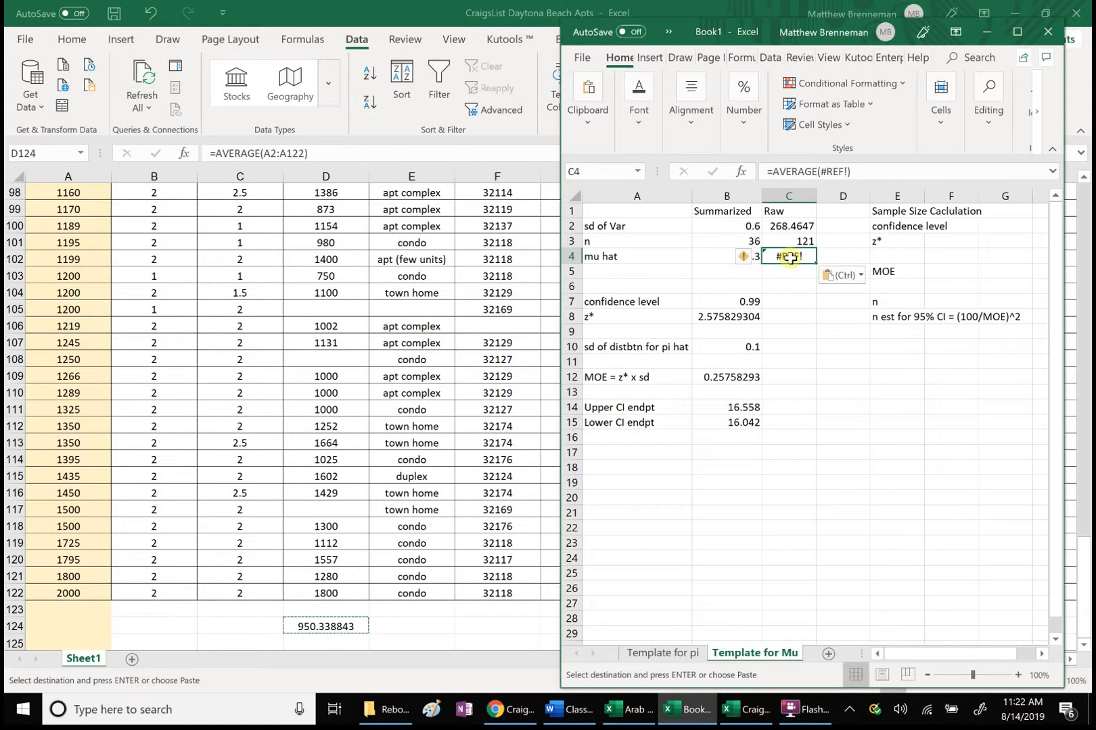
key("Delete")
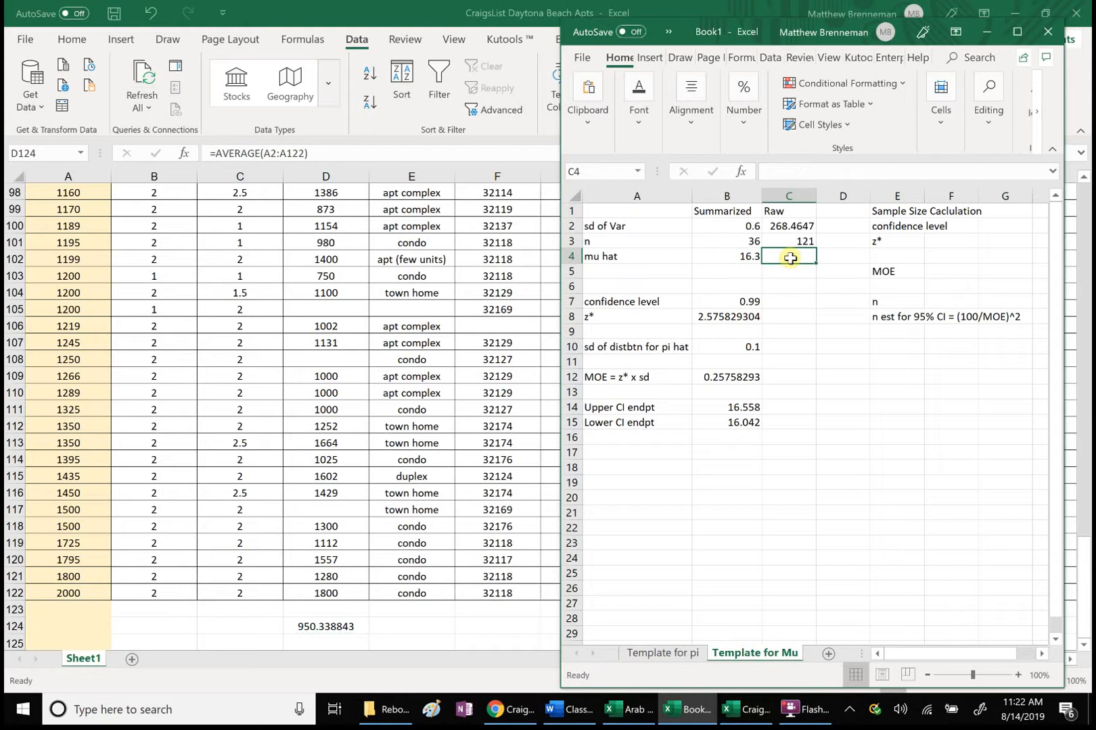
right_click(790, 258)
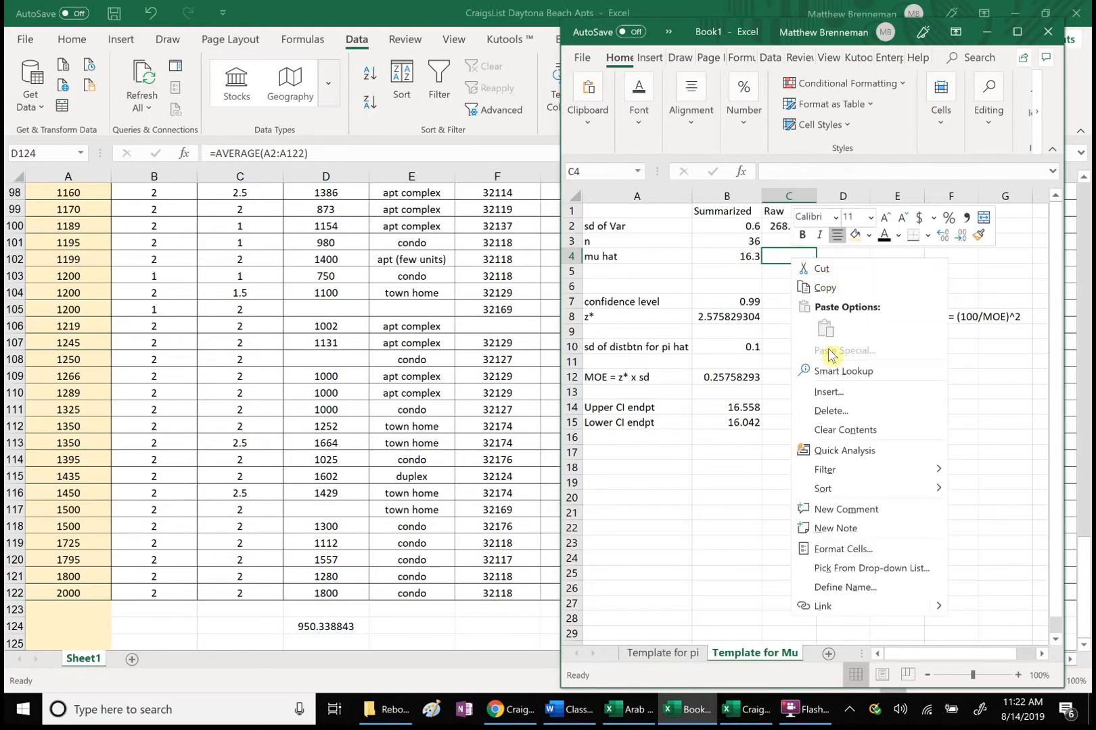
left_click(695, 478)
Copy the mean price from D124 of the Craigslist workbook and paste it as a value into the Raw mu hat cell C4 of Book1.
left_click(329, 627)
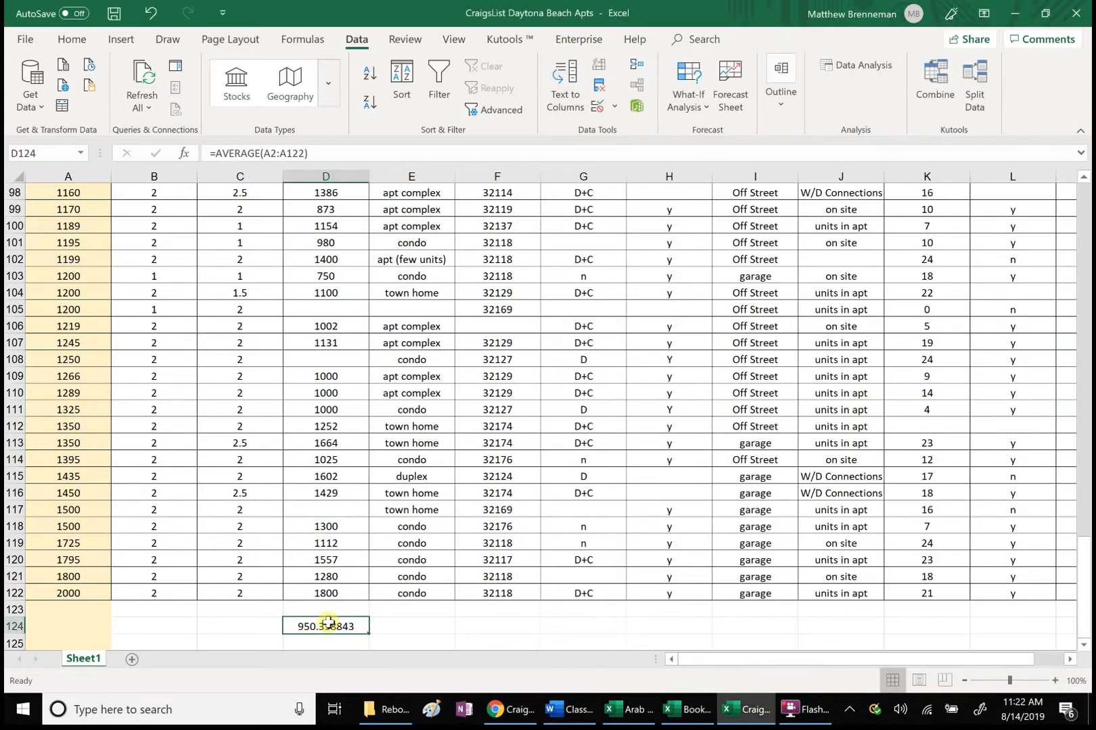
right_click(328, 623)
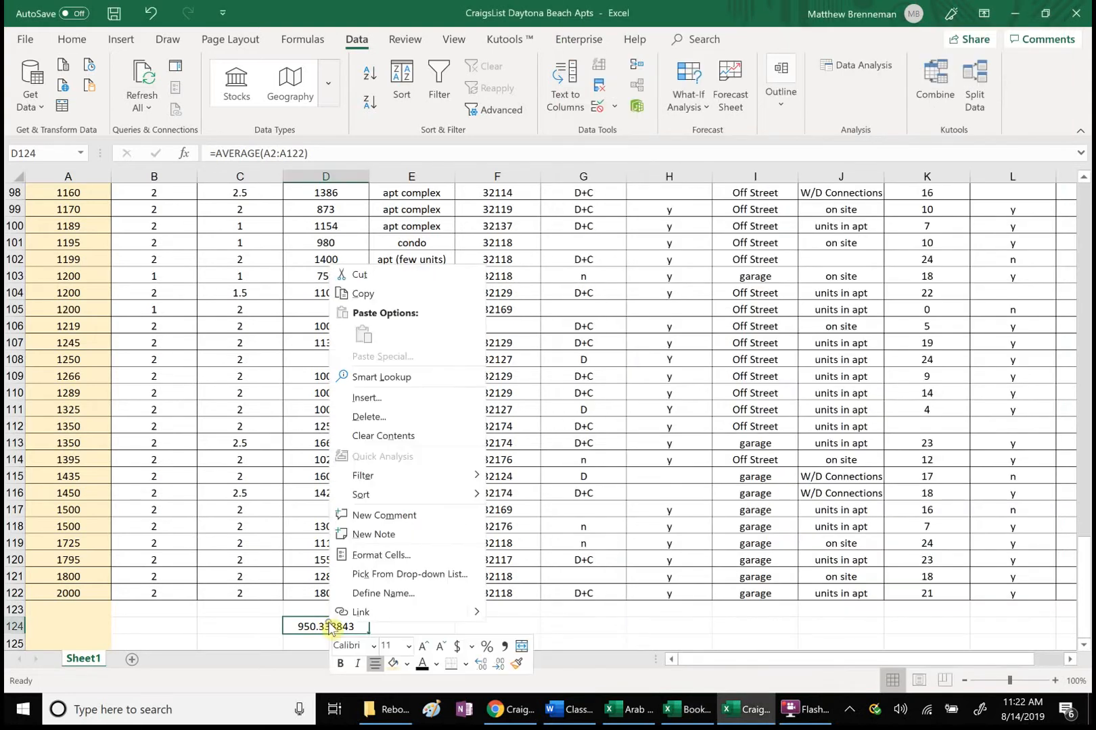
left_click(365, 295)
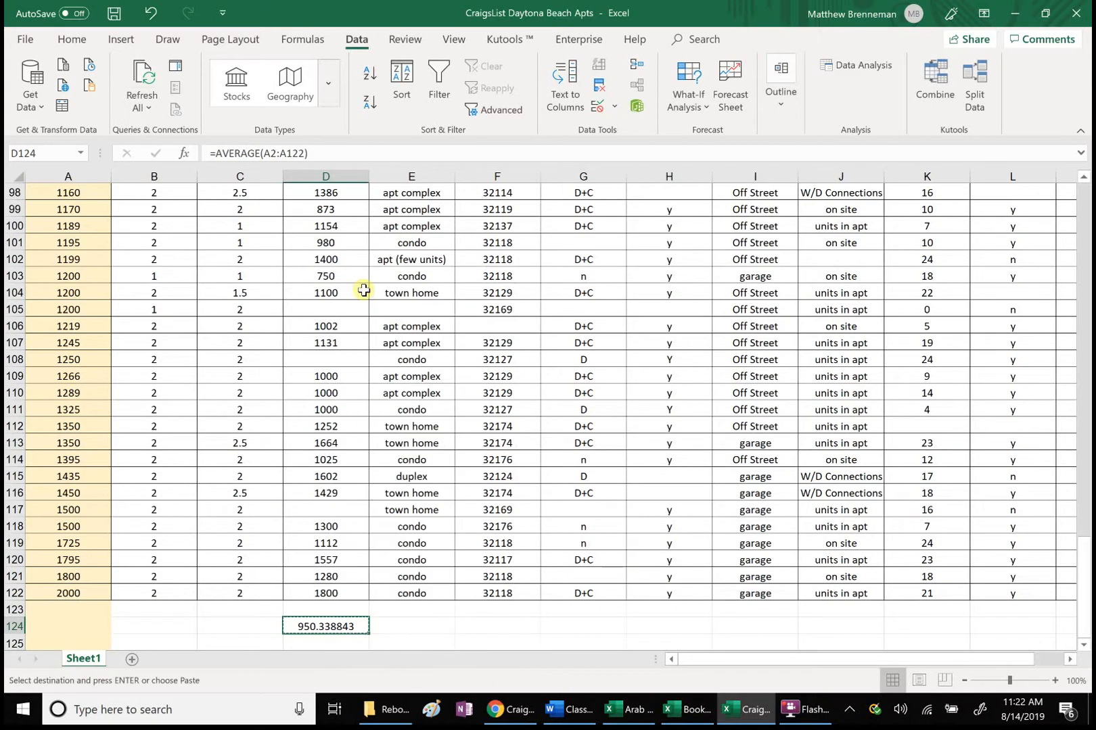
left_click(697, 718)
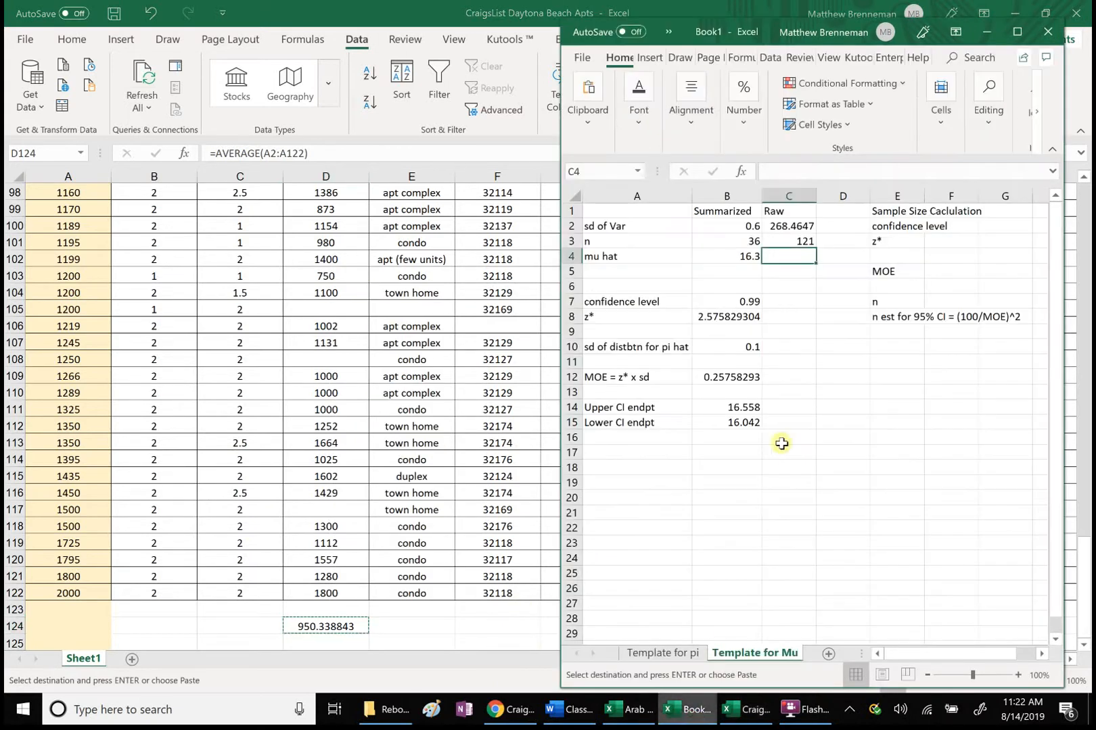
right_click(786, 264)
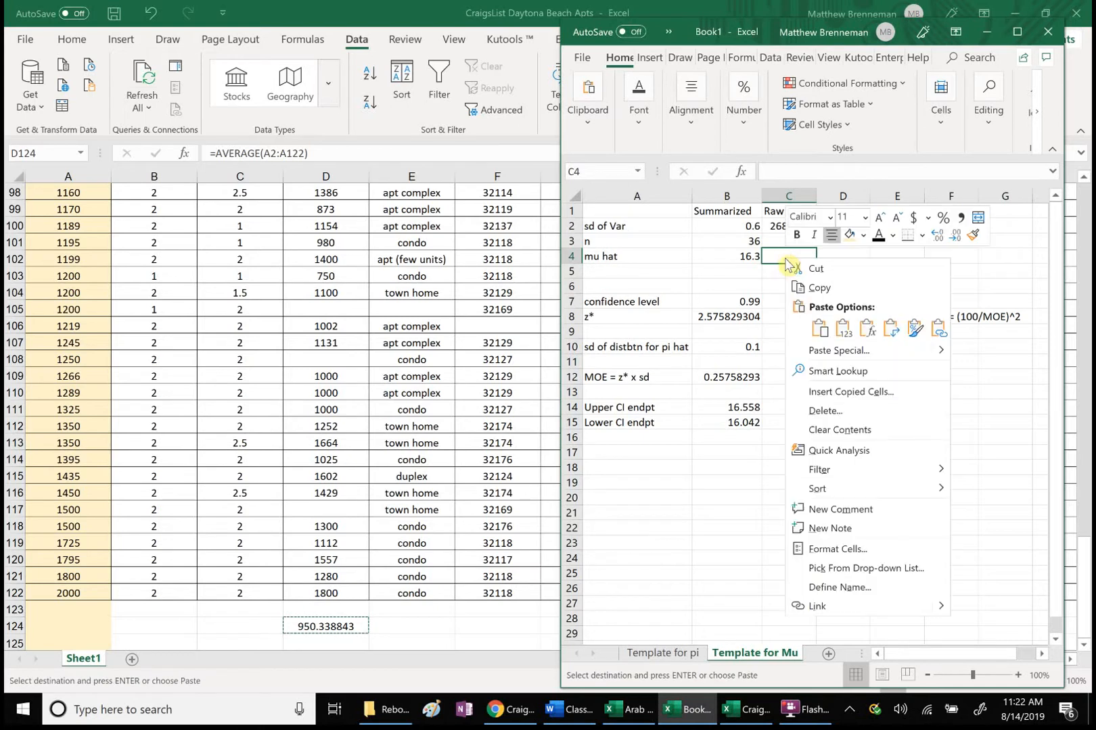
left_click(844, 329)
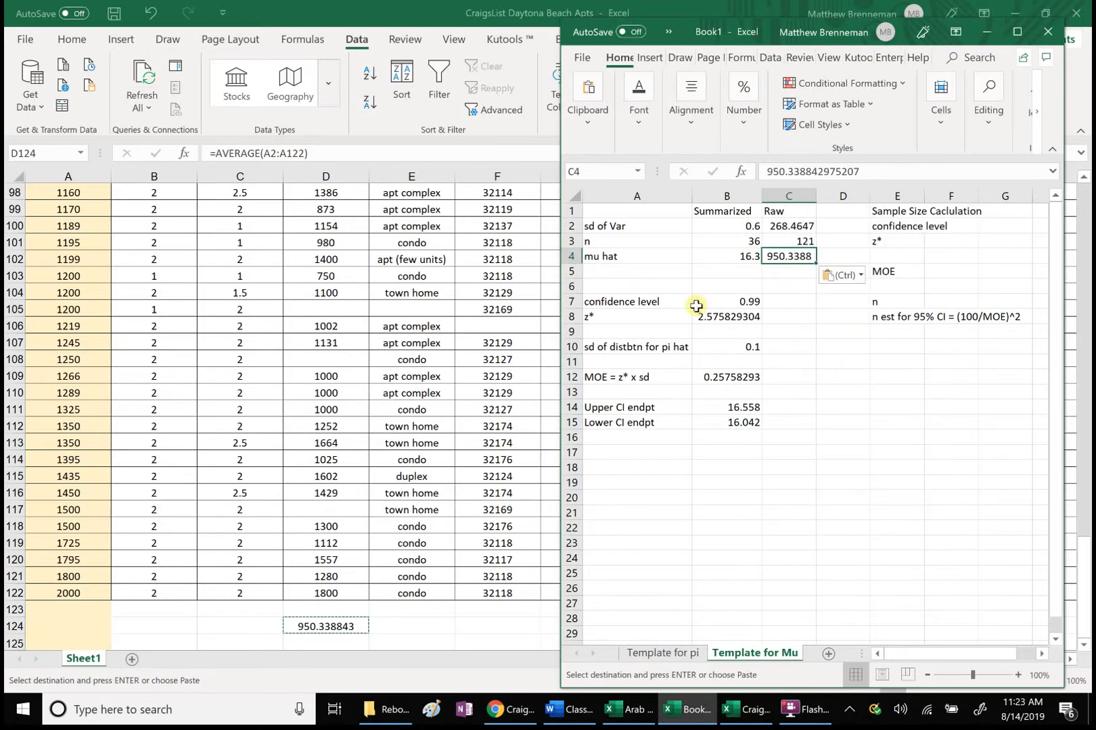
Fill the confidence level and z* formula from B7 and B8 across into the Raw cells C7 and C8.
left_click(727, 300)
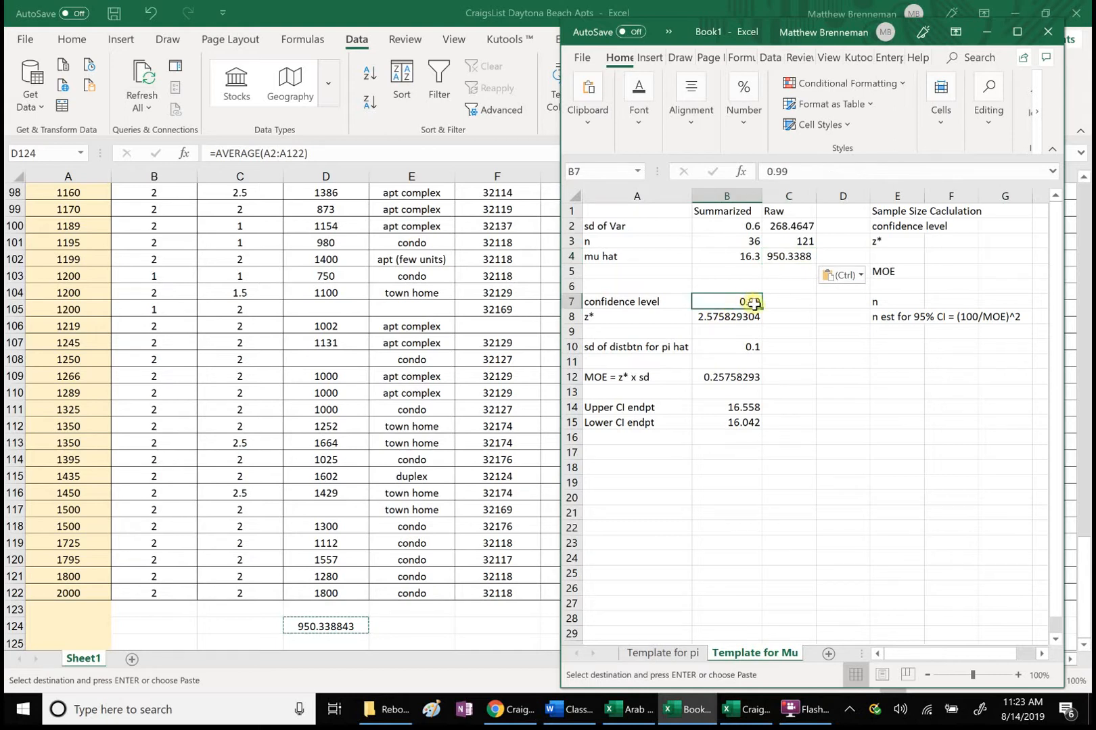
left_click_drag(760, 307, 794, 304)
left_click(734, 322)
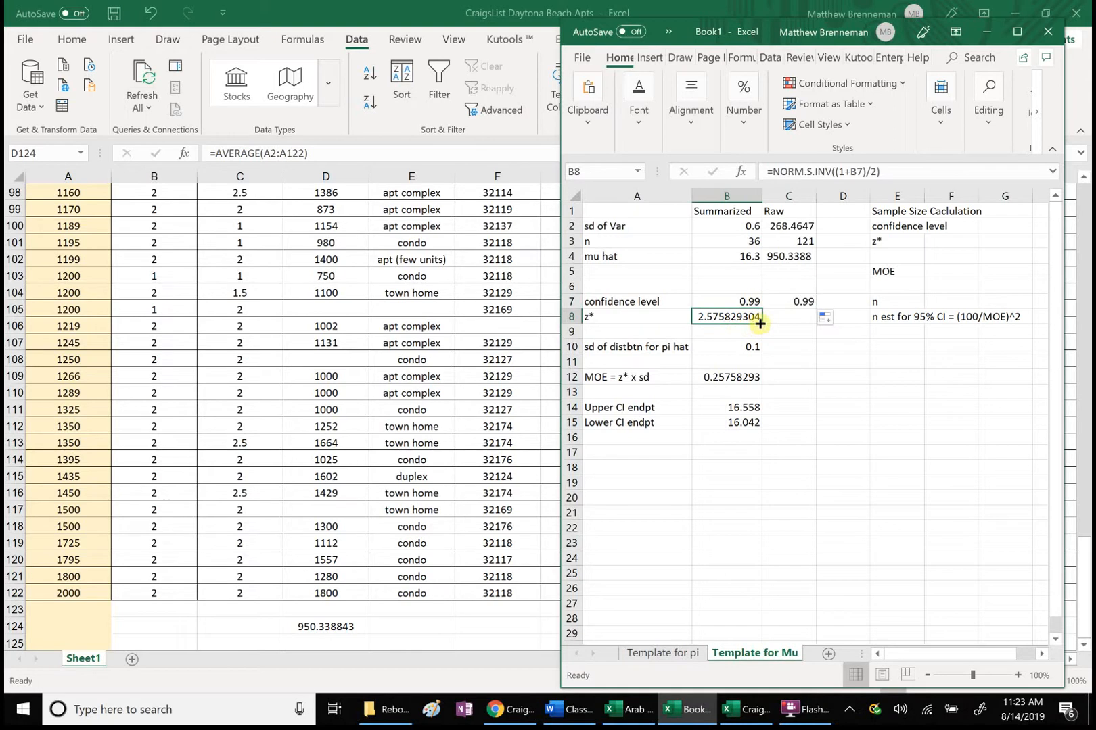
left_click_drag(761, 322, 792, 327)
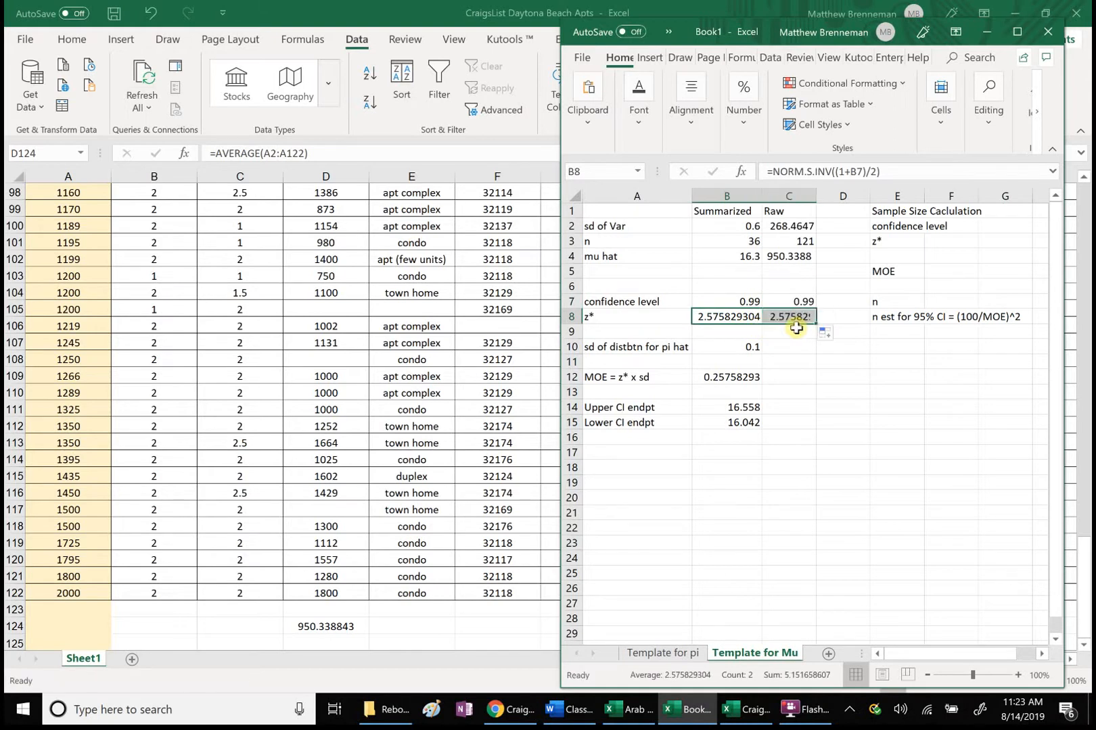
Fill the distribution sd formula from B10 and the MOE formula from B12 across into C10 and C12.
left_click(740, 351)
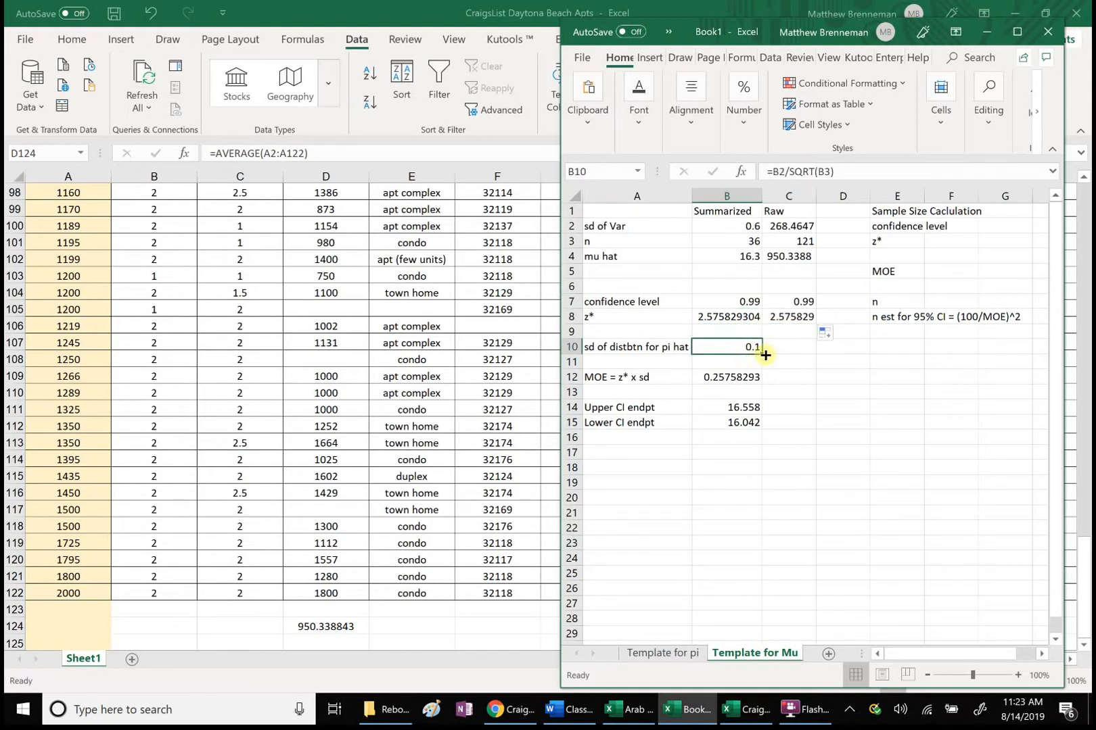
left_click_drag(760, 353, 795, 357)
left_click(742, 382)
left_click_drag(764, 385, 795, 385)
left_click(801, 449)
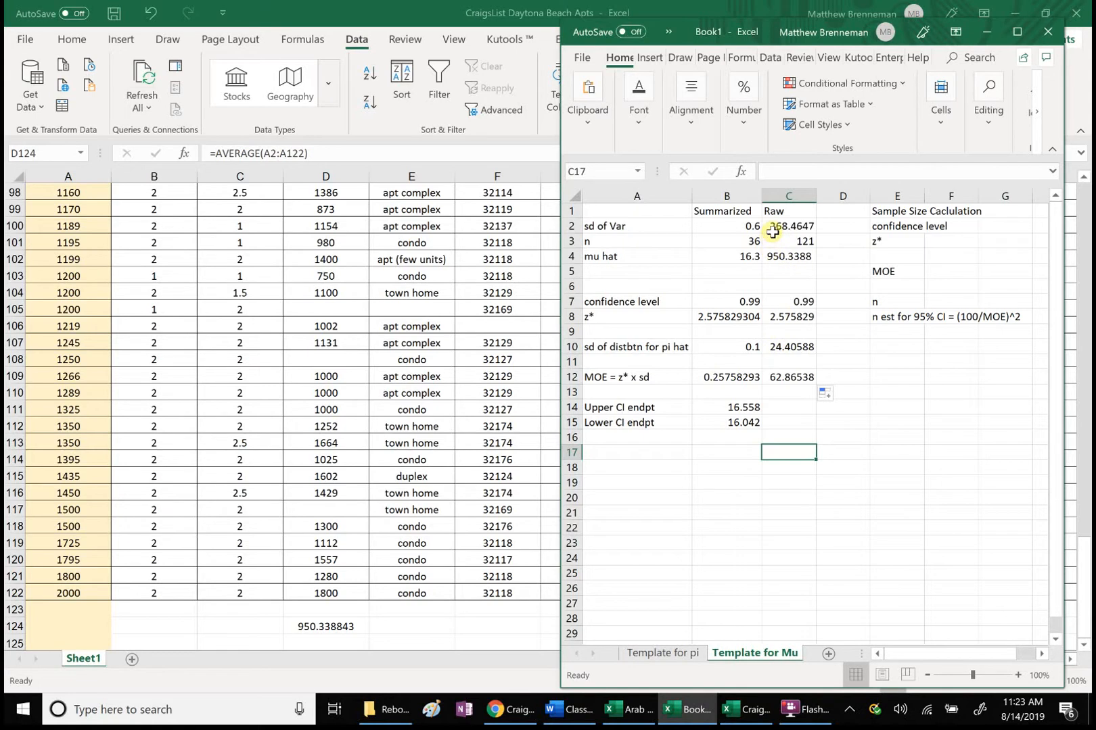
Fill the upper and lower CI endpoint formulas from B14:B15 across into C14:C15.
left_click(745, 408)
left_click_drag(762, 413, 799, 428)
left_click(746, 420)
left_click(765, 511)
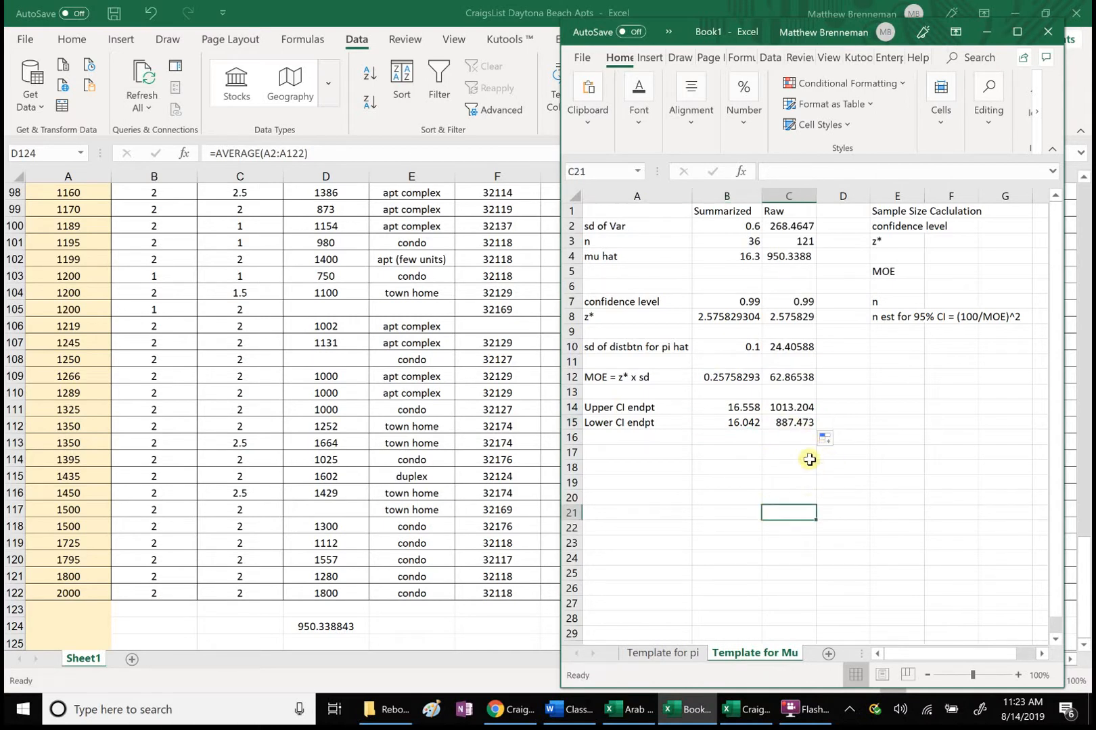
Format the Raw CI endpoints in C14:C15 as Number with 2 decimal places.
left_click_drag(785, 408, 785, 420)
right_click(784, 420)
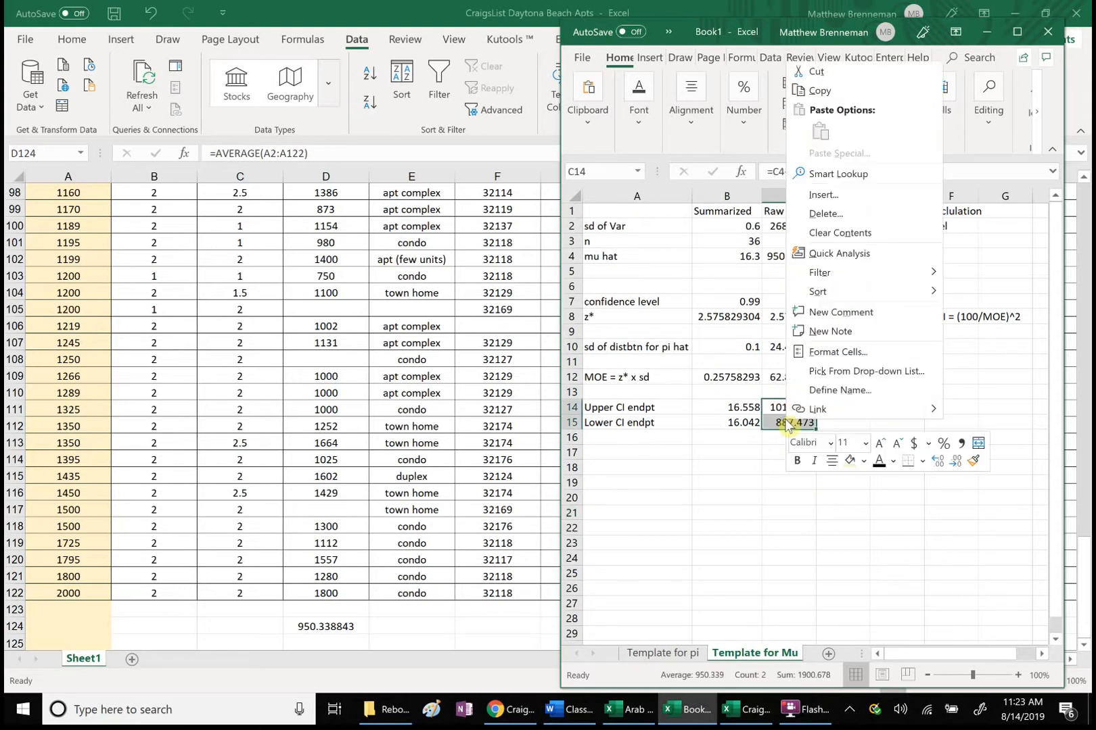
left_click(852, 348)
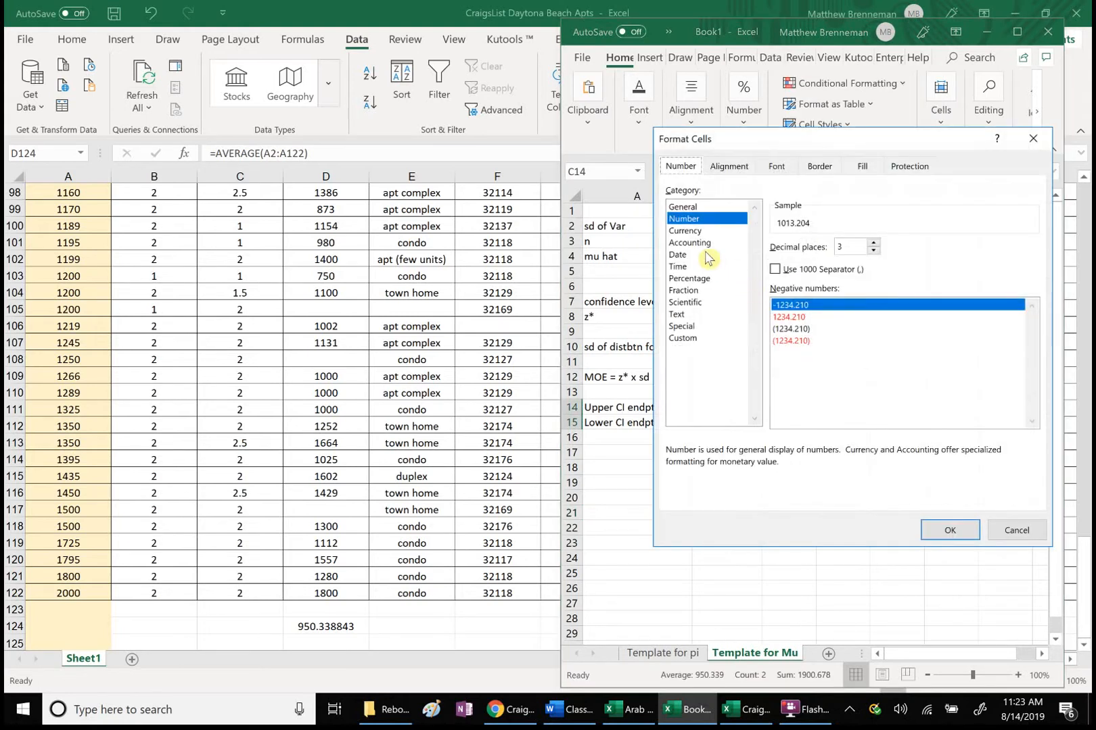
left_click(697, 232)
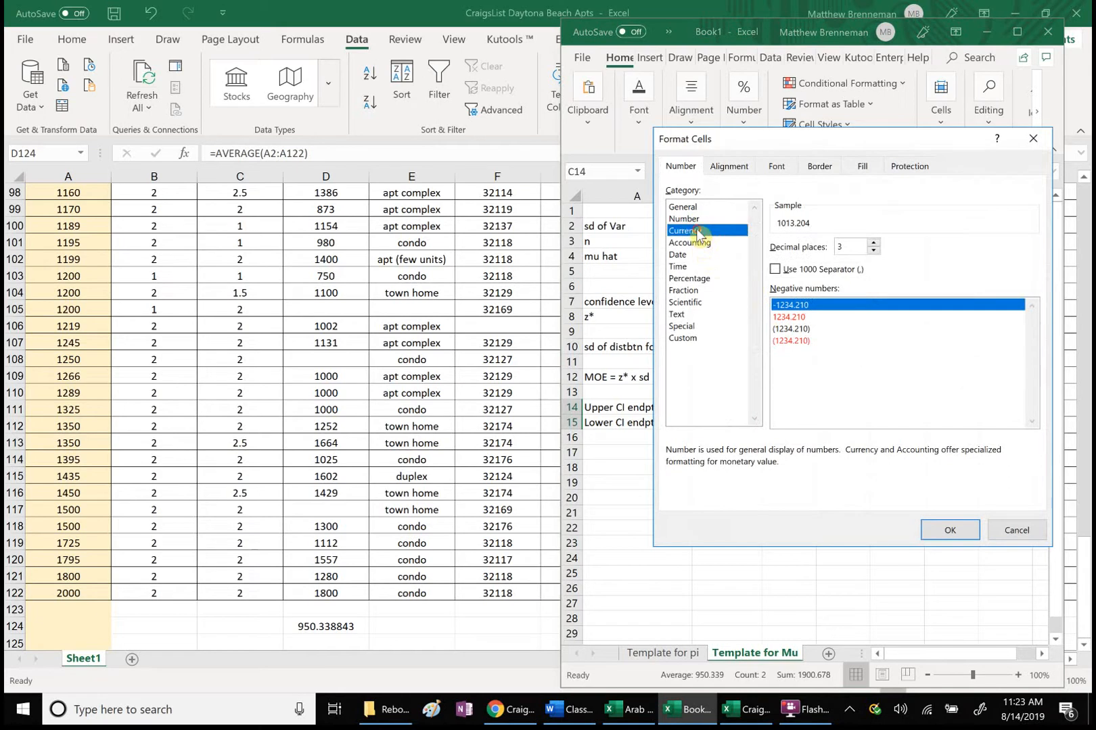
left_click(873, 251)
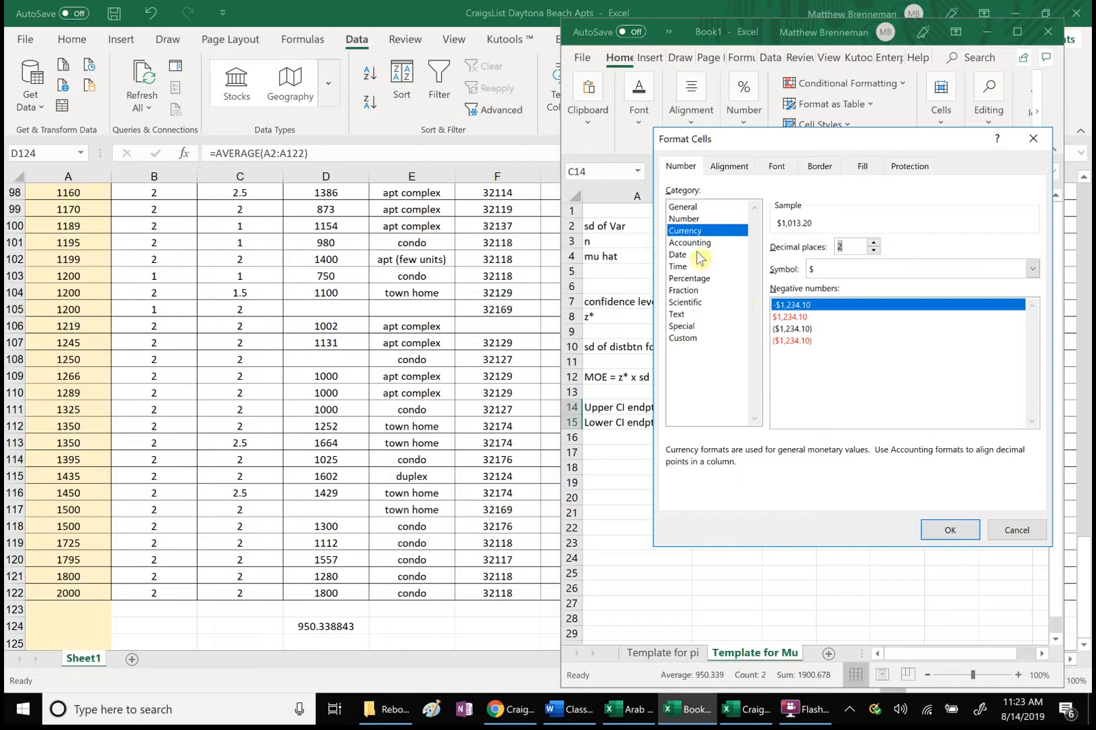
left_click(684, 220)
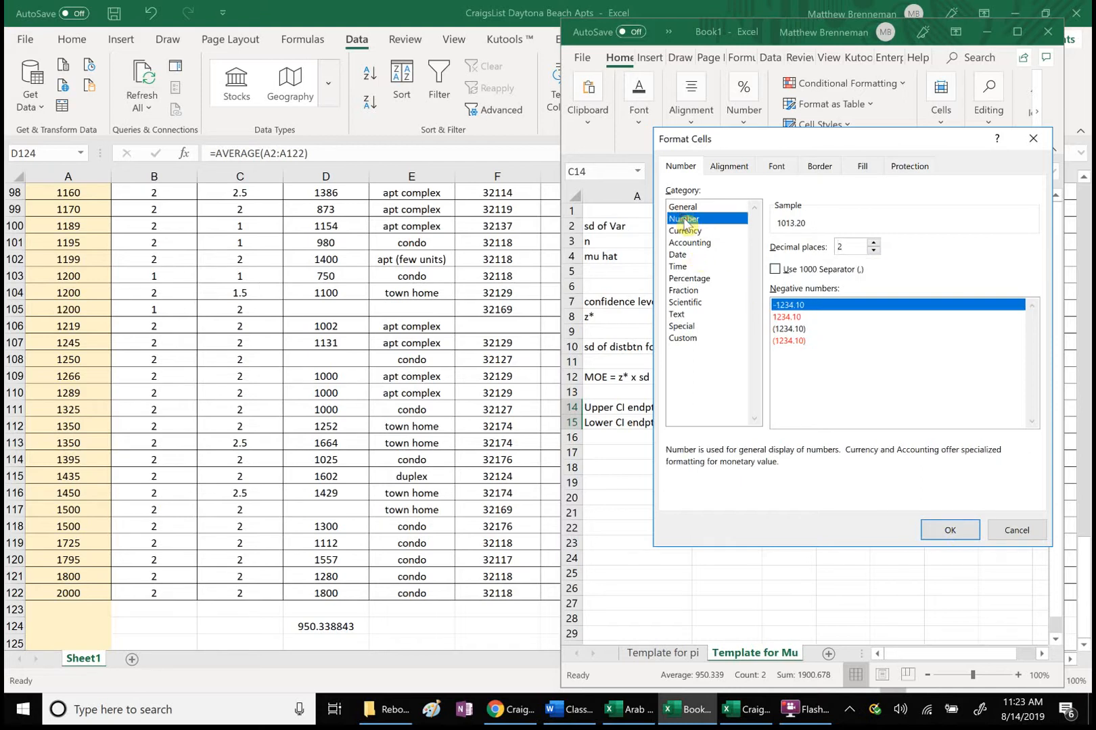
left_click(947, 531)
left_click(943, 532)
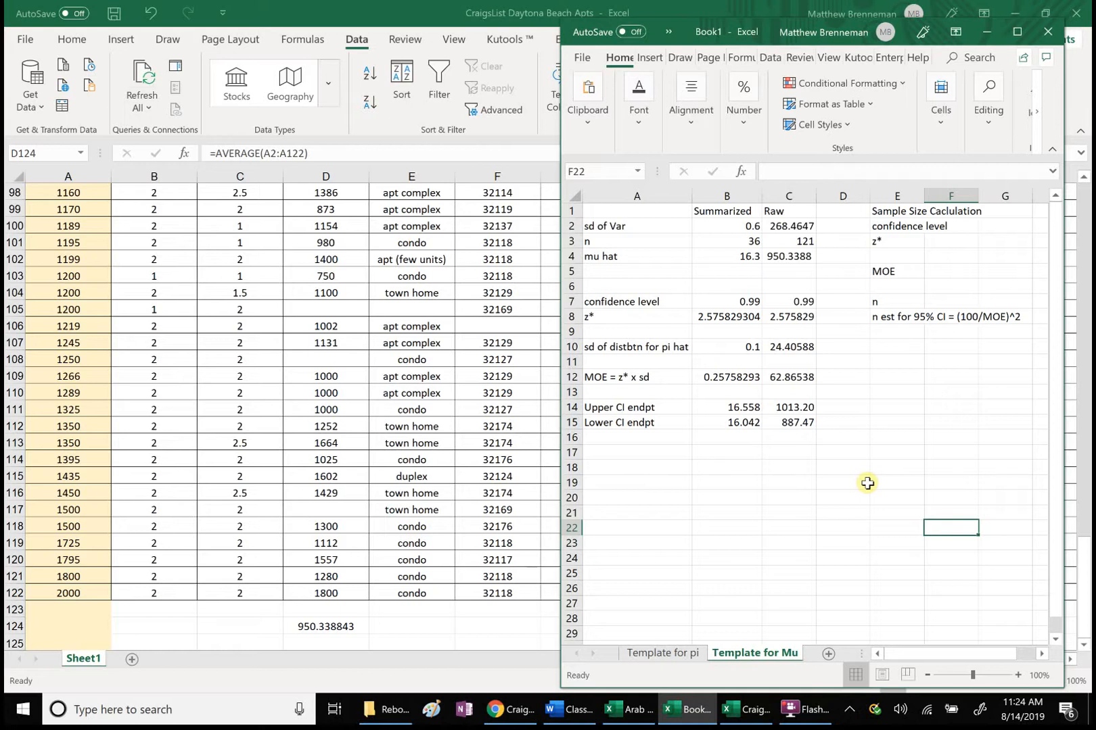
Set the Raw confidence level in C7 to 0.95 and autofit the width of column E.
left_click(807, 303)
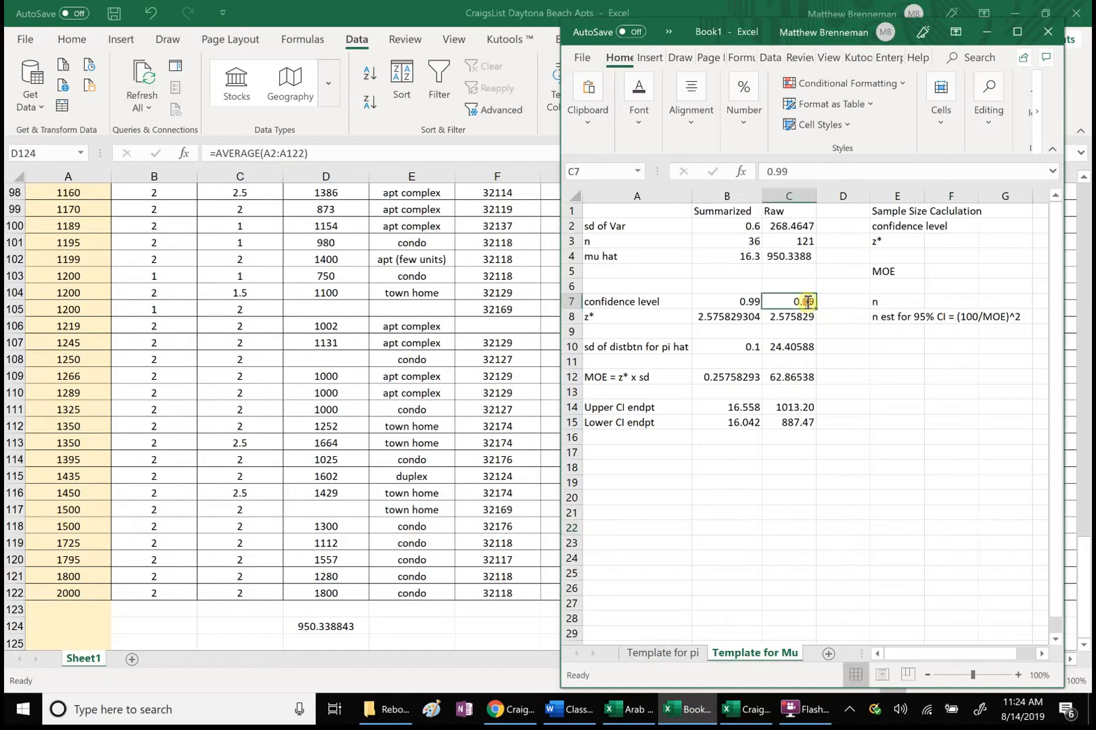
double_click(807, 302)
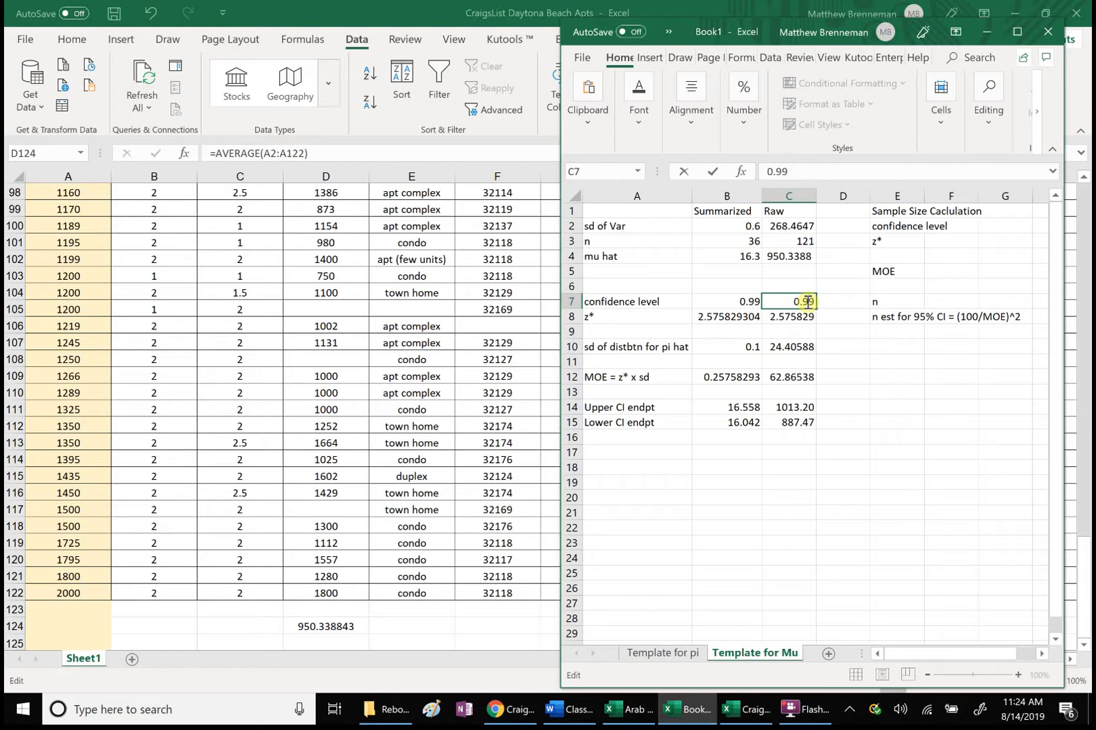
left_click_drag(808, 302, 814, 303)
type("5")
key("Return")
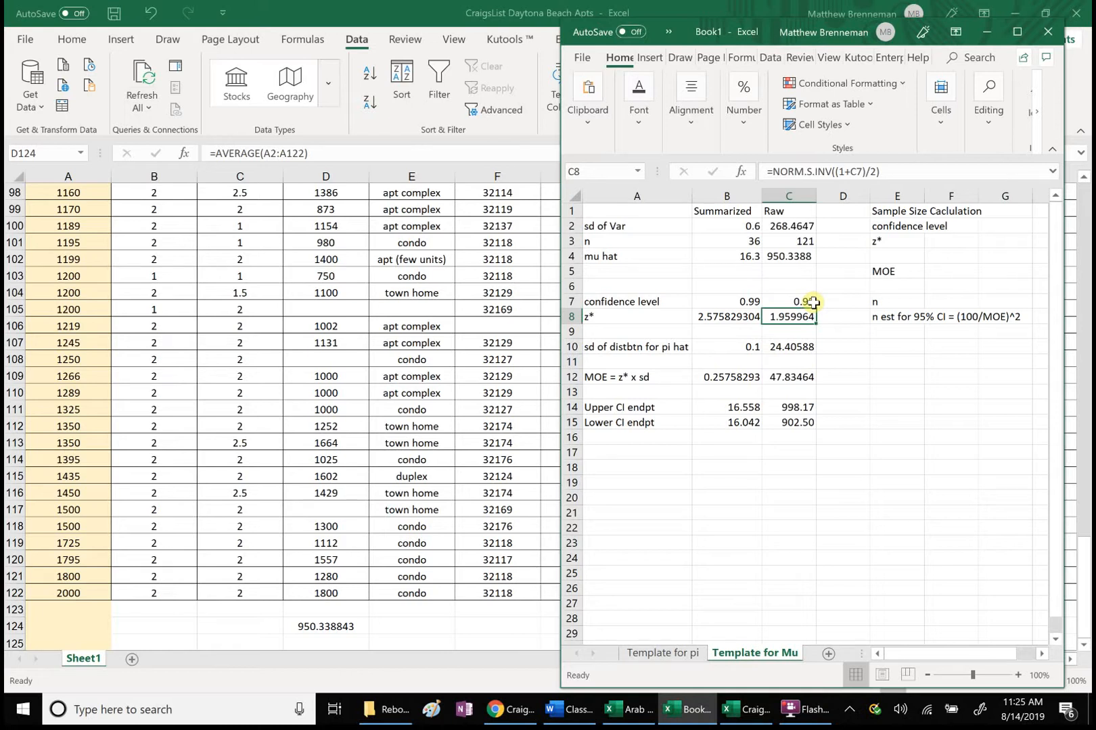
double_click(925, 199)
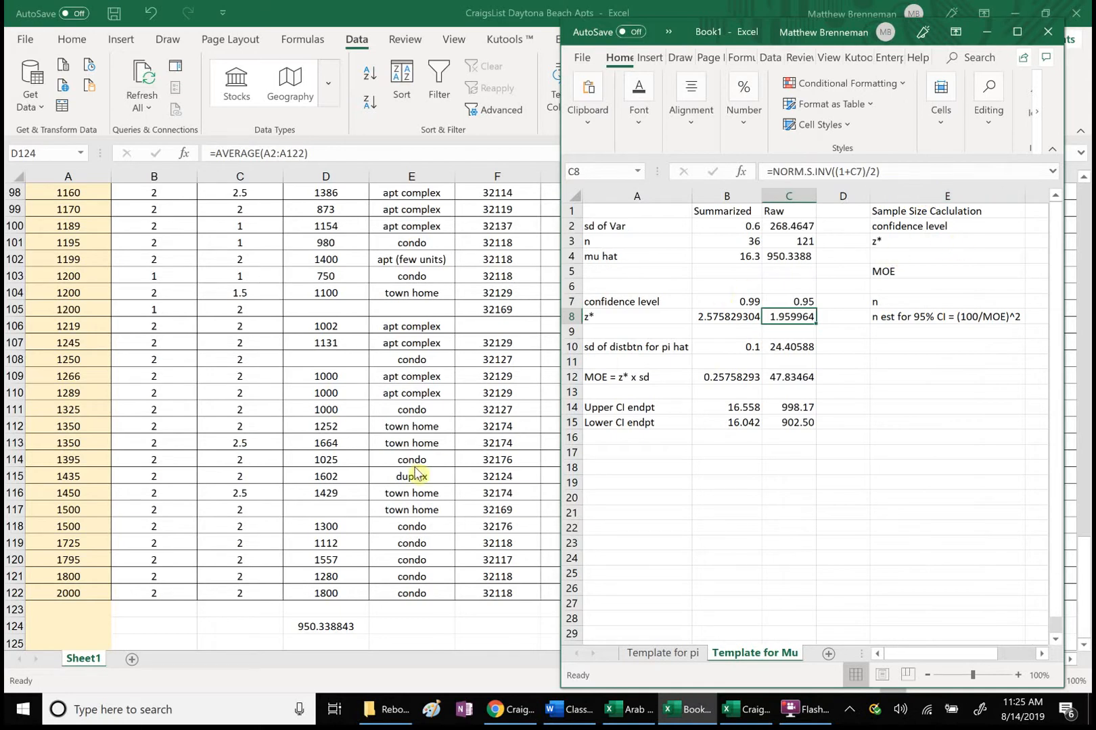
Switch to the class notes in Word and examine the sample size formulas and the range-based estimate of n for a mean.
left_click(570, 710)
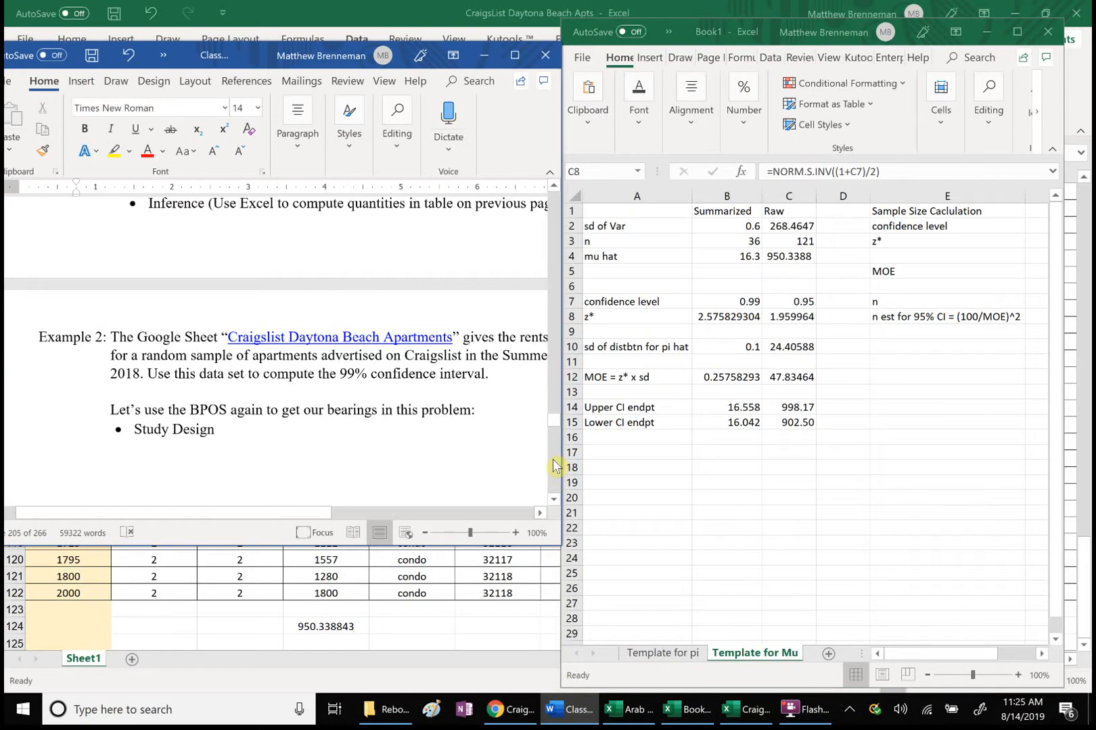
scroll(555, 466, "down", 20)
scroll(555, 466, "down", 20)
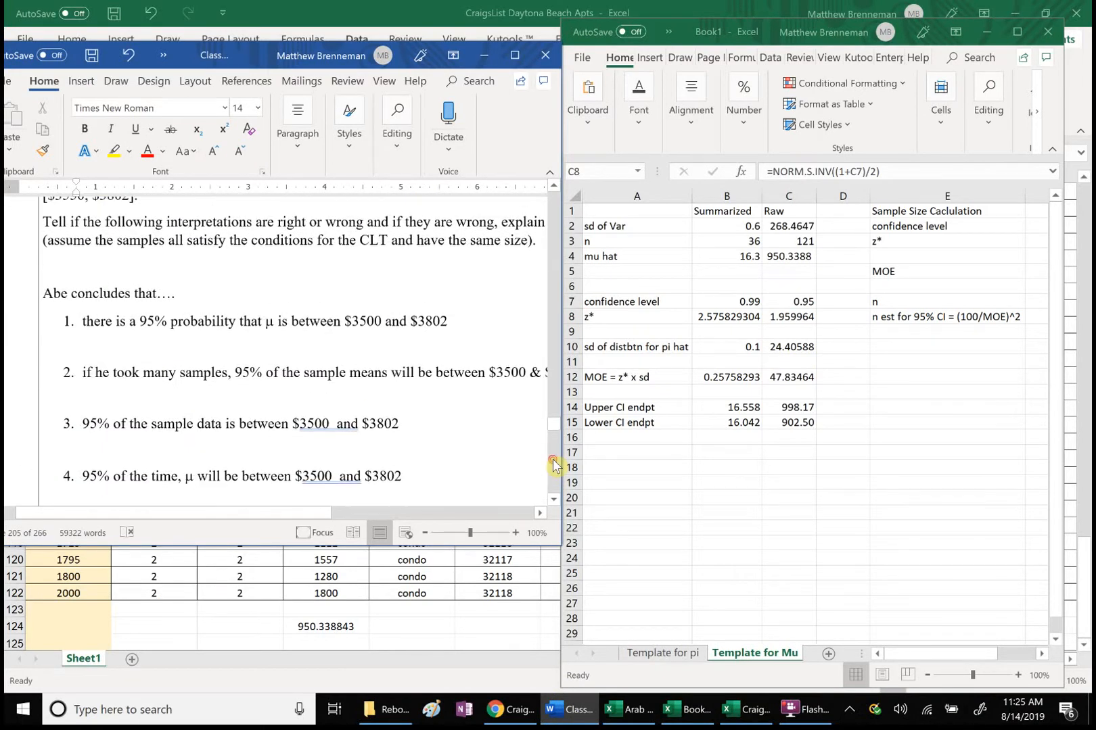
scroll(555, 465, "down", 15)
scroll(554, 467, "down", 1)
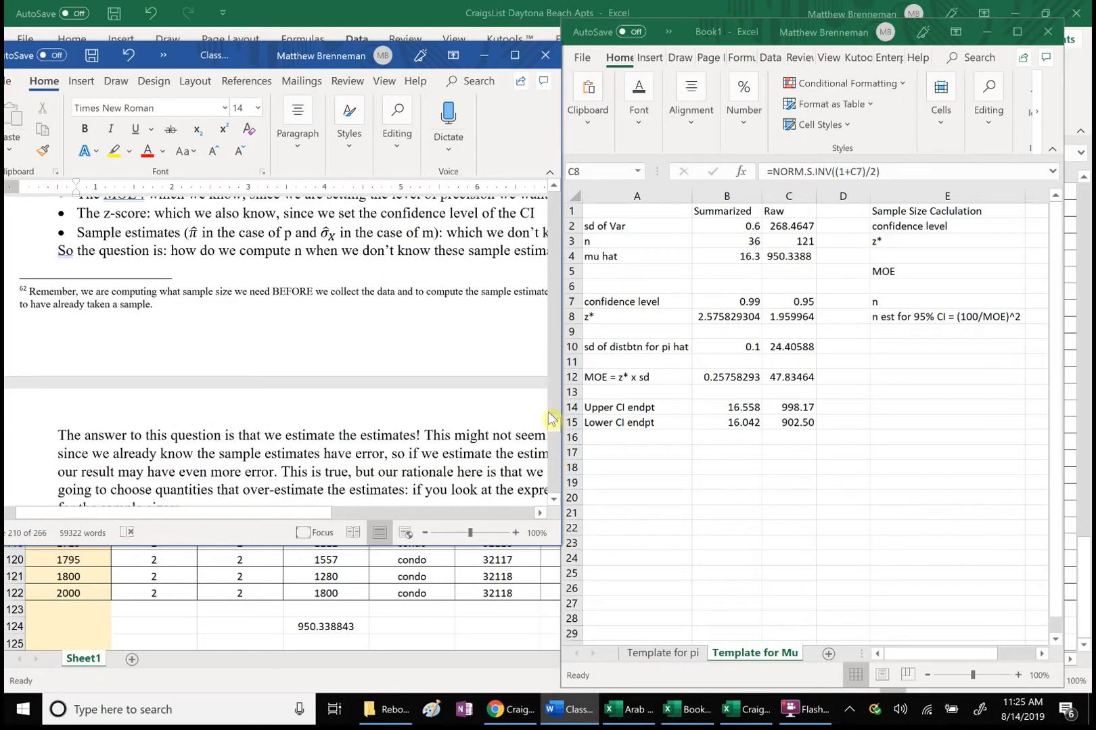
scroll(556, 405, "up", 6)
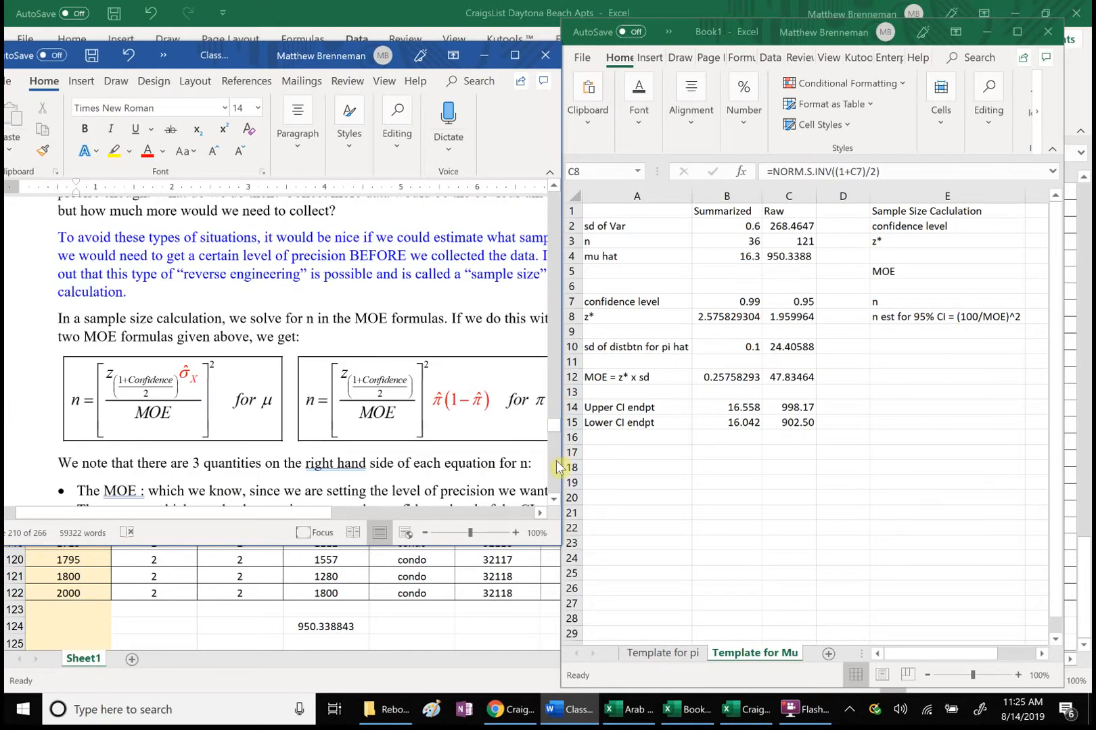
scroll(556, 466, "down", 10)
scroll(556, 466, "down", 5)
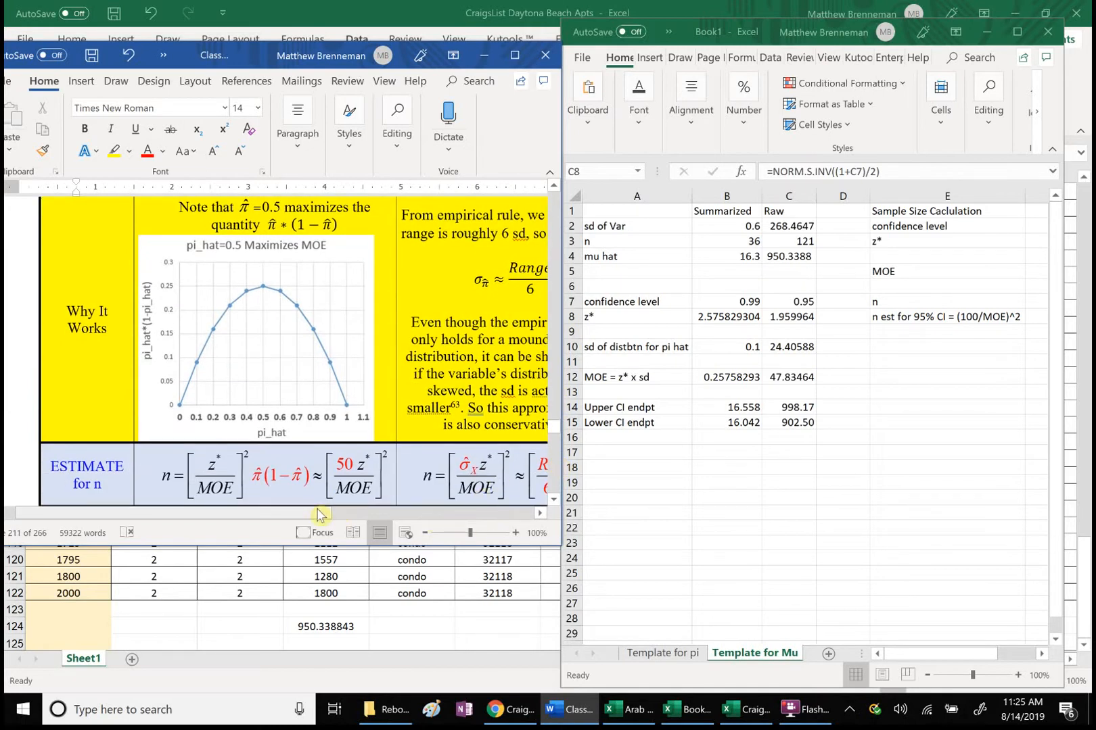
left_click_drag(320, 514, 454, 519)
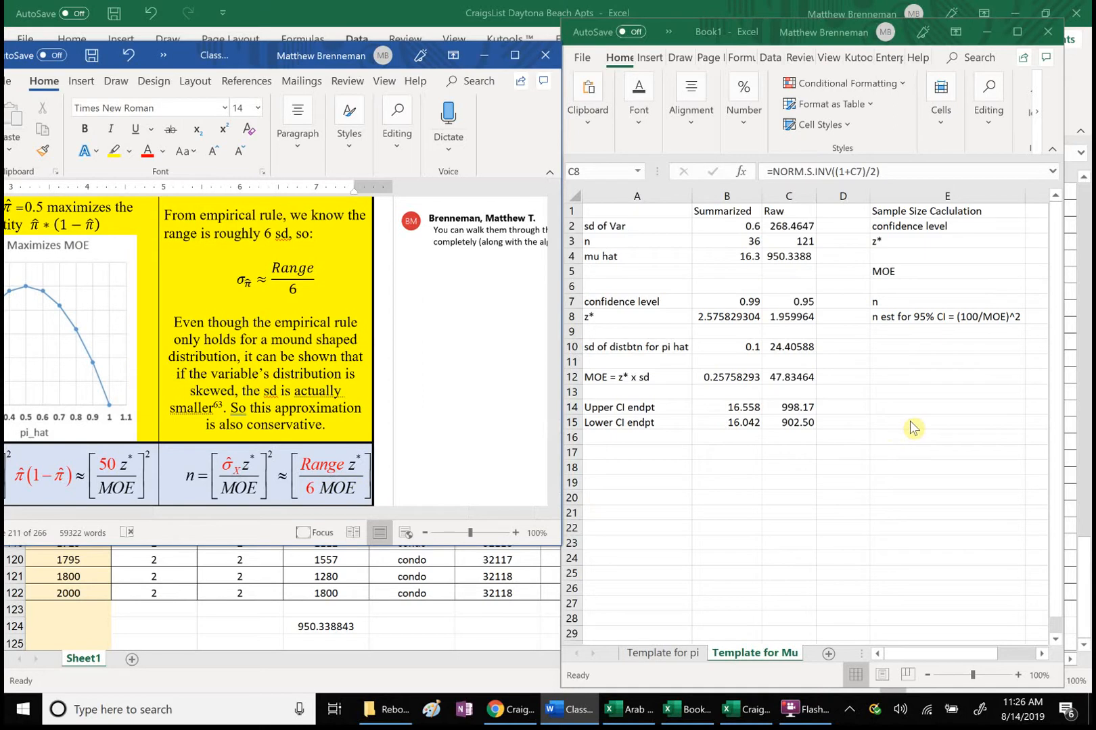
Label cell E4 of the sample size calculation section as Range.
left_click(893, 254)
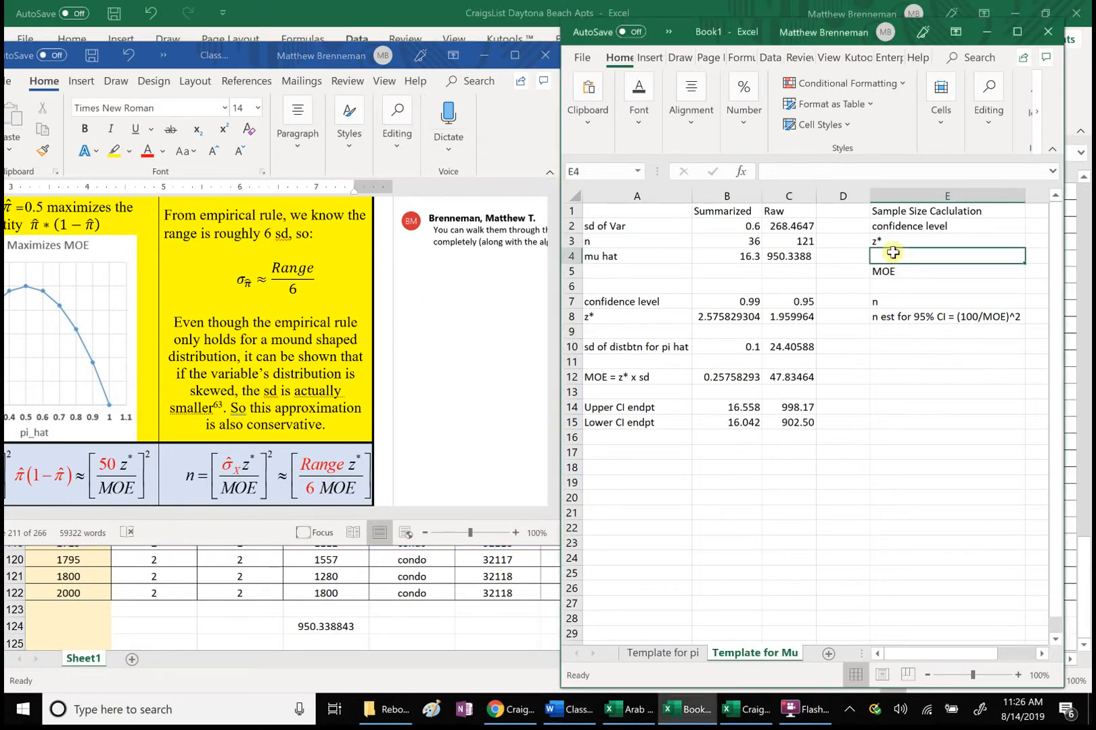
type("Rnge")
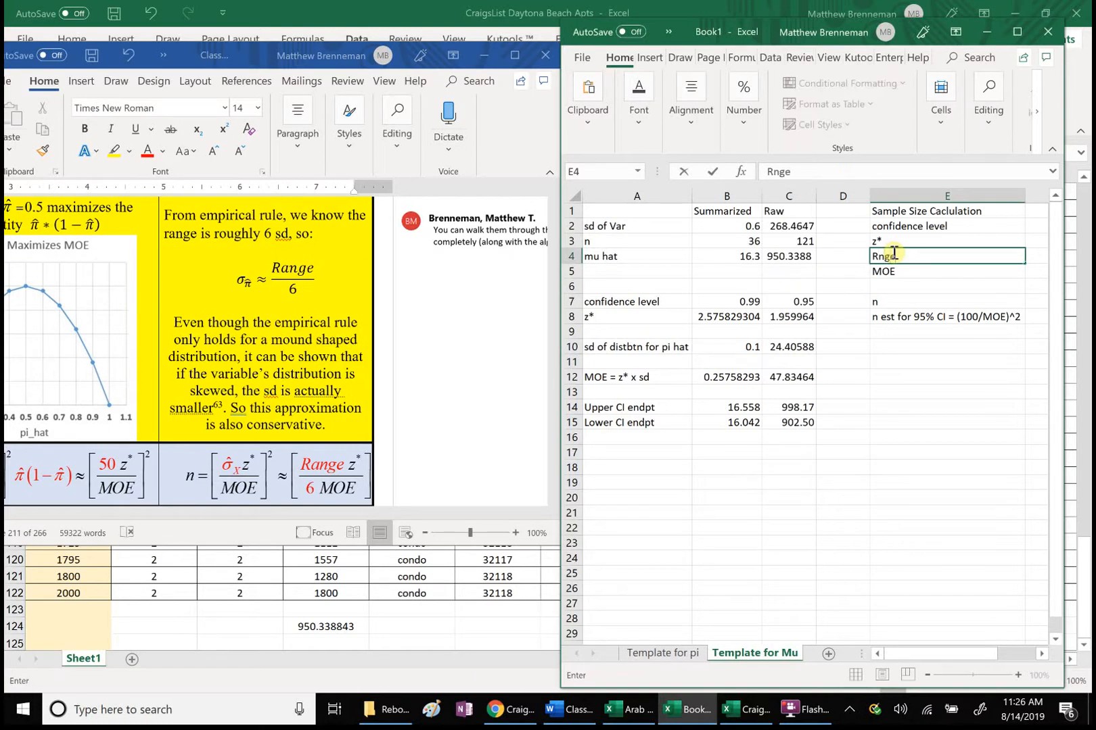
key("BackSpace")
key("BackSpace")
key("BackSpace")
type("ange")
left_click(1035, 227)
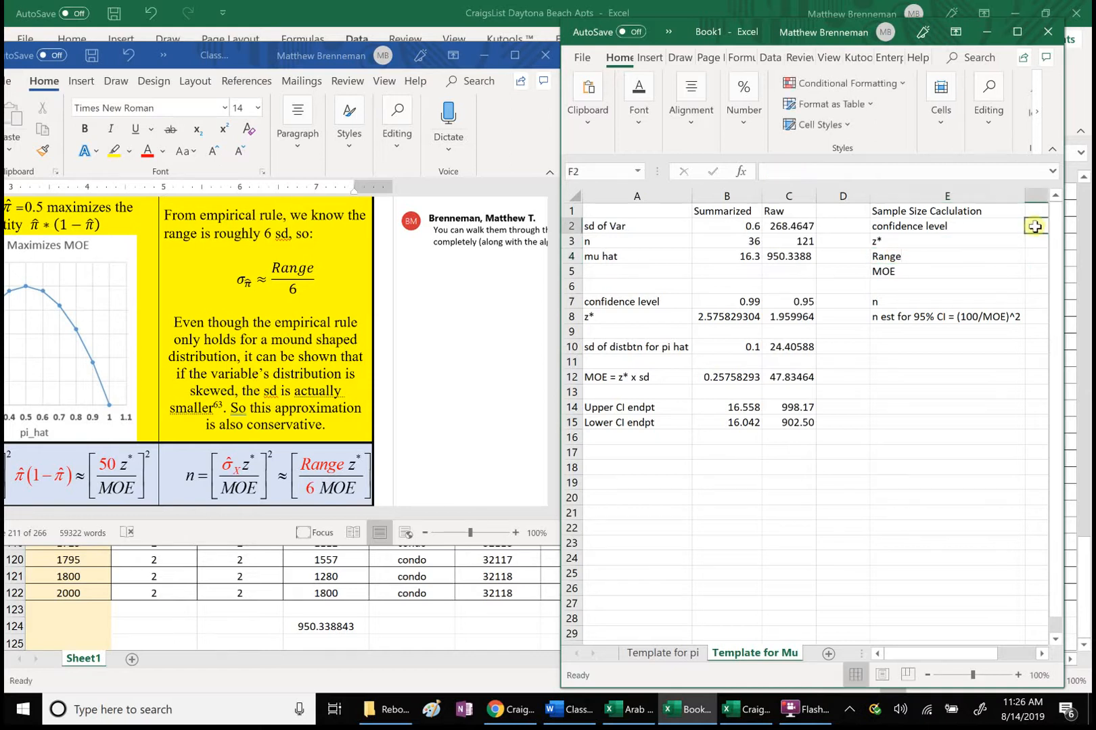
Switch to the class notes in Word and read Example 5 on the sample size for the average height of ERAU students.
left_click(534, 369)
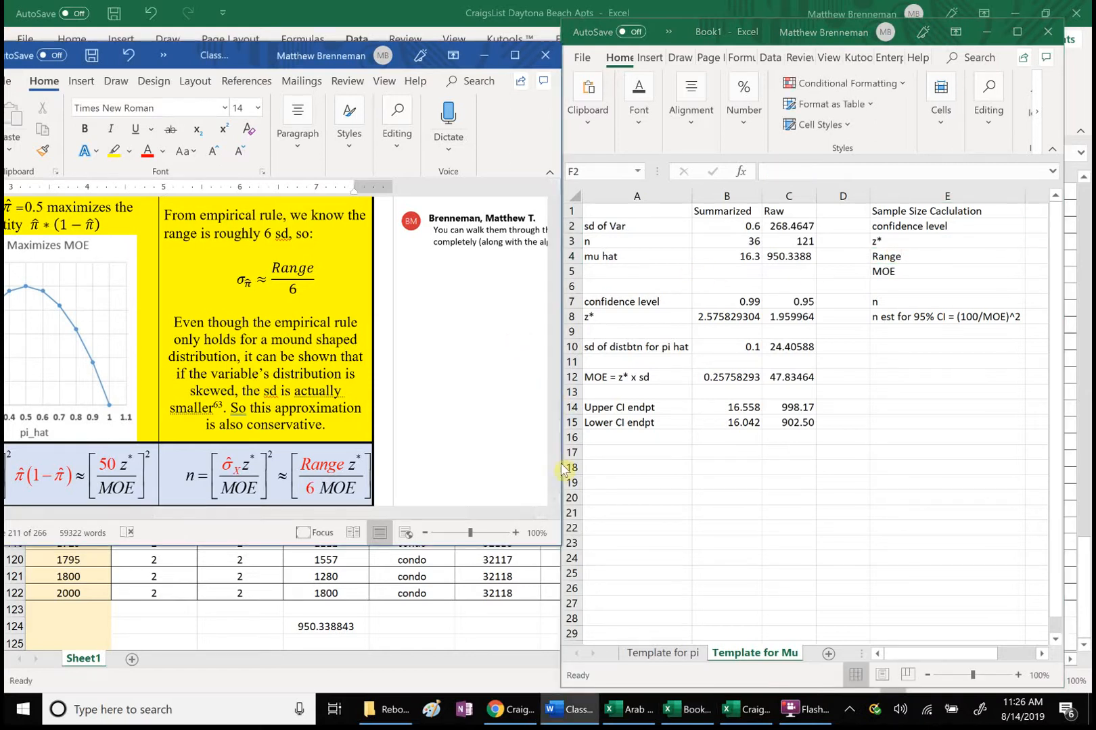
scroll(560, 469, "down", 10)
scroll(560, 470, "down", 5)
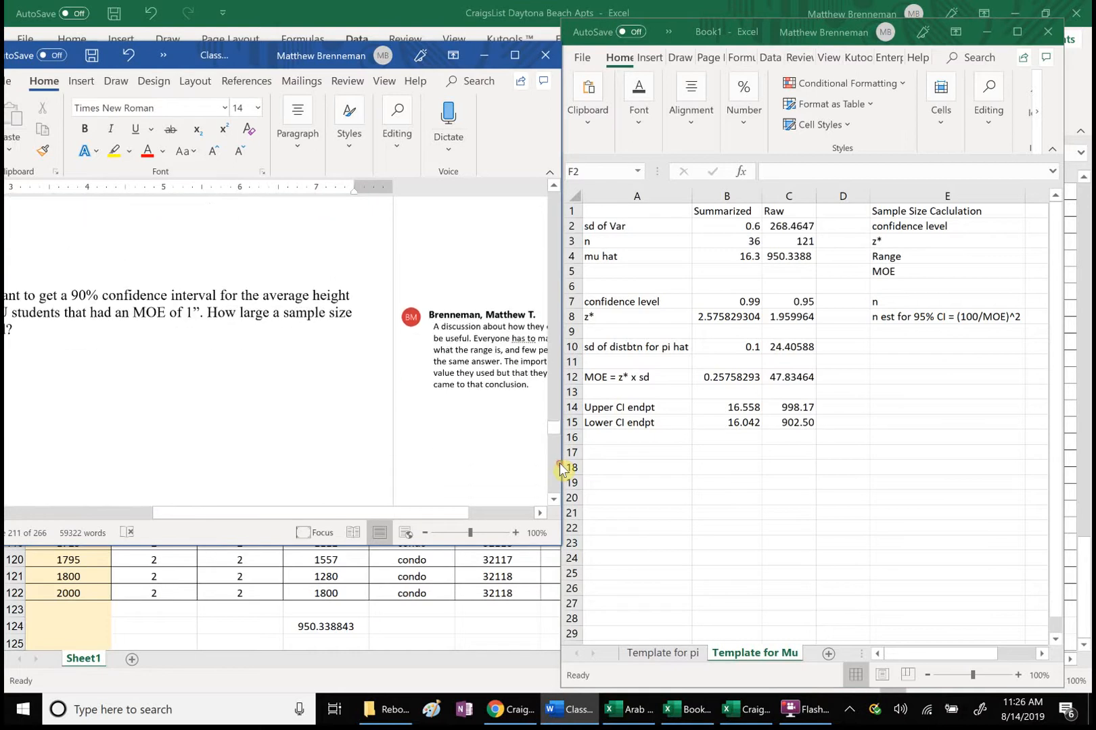
left_click_drag(429, 518, 330, 506)
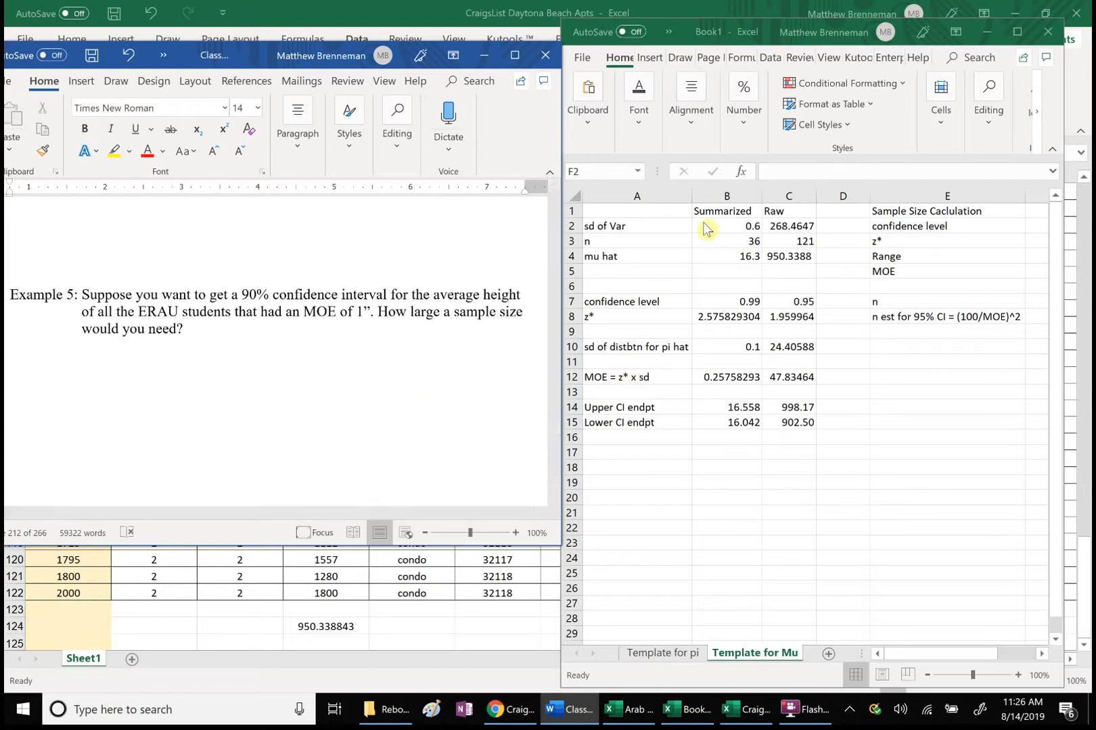
Narrow column D in the Excel template and enter MOE 1 in F5, Range 18 in F4 and confidence level .90 in F2.
left_click_drag(871, 196, 839, 197)
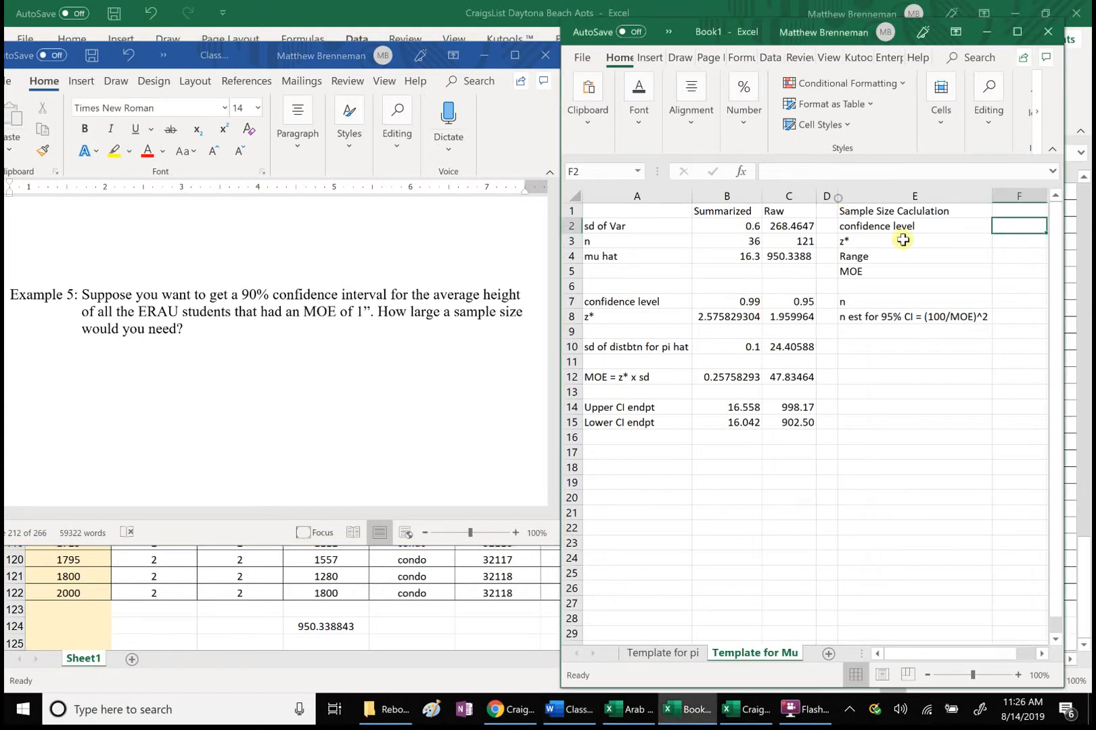
left_click(1006, 273)
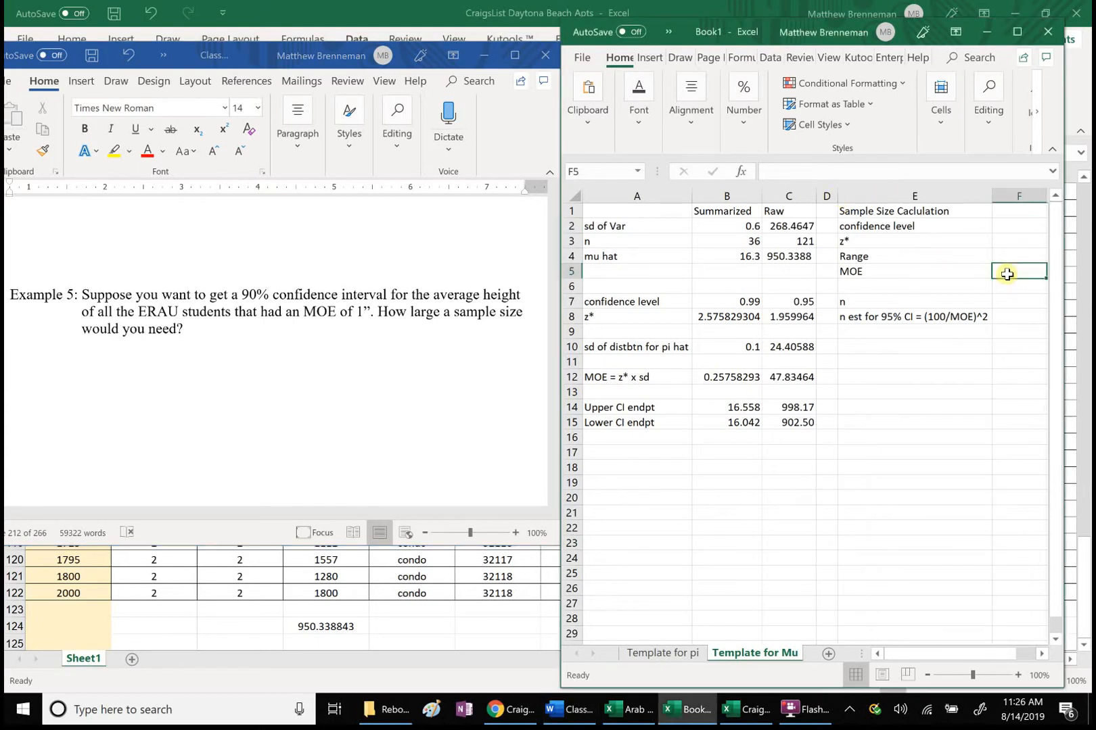
type("1")
left_click(1007, 259)
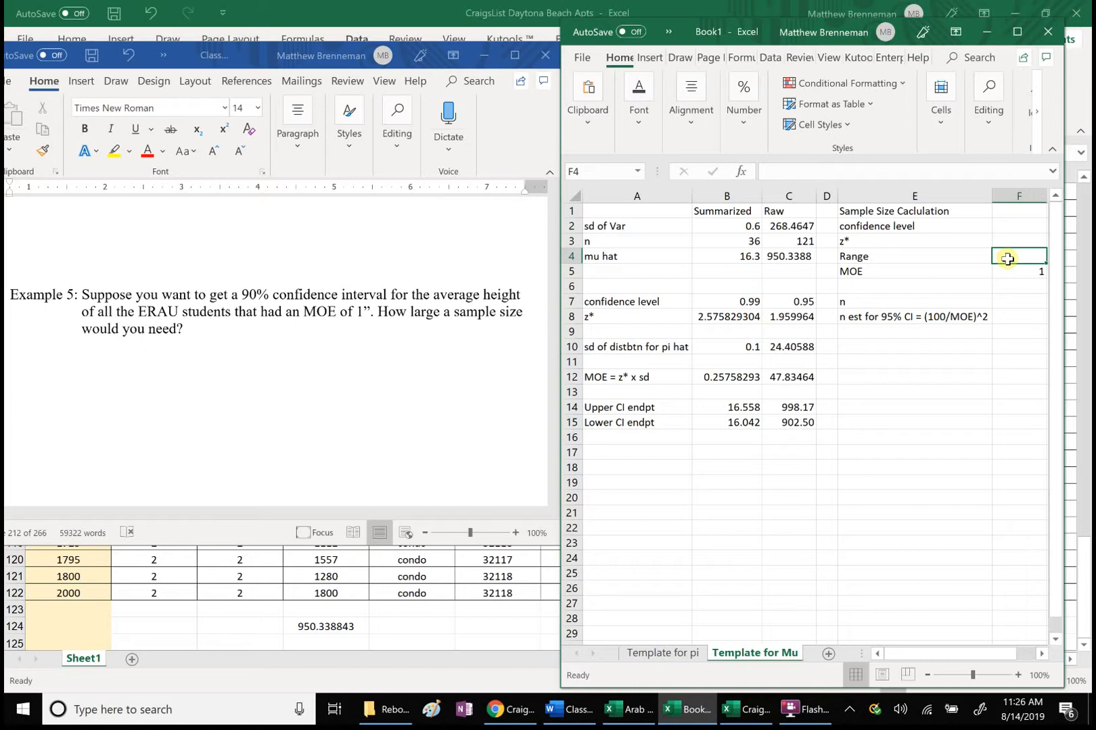
type("18")
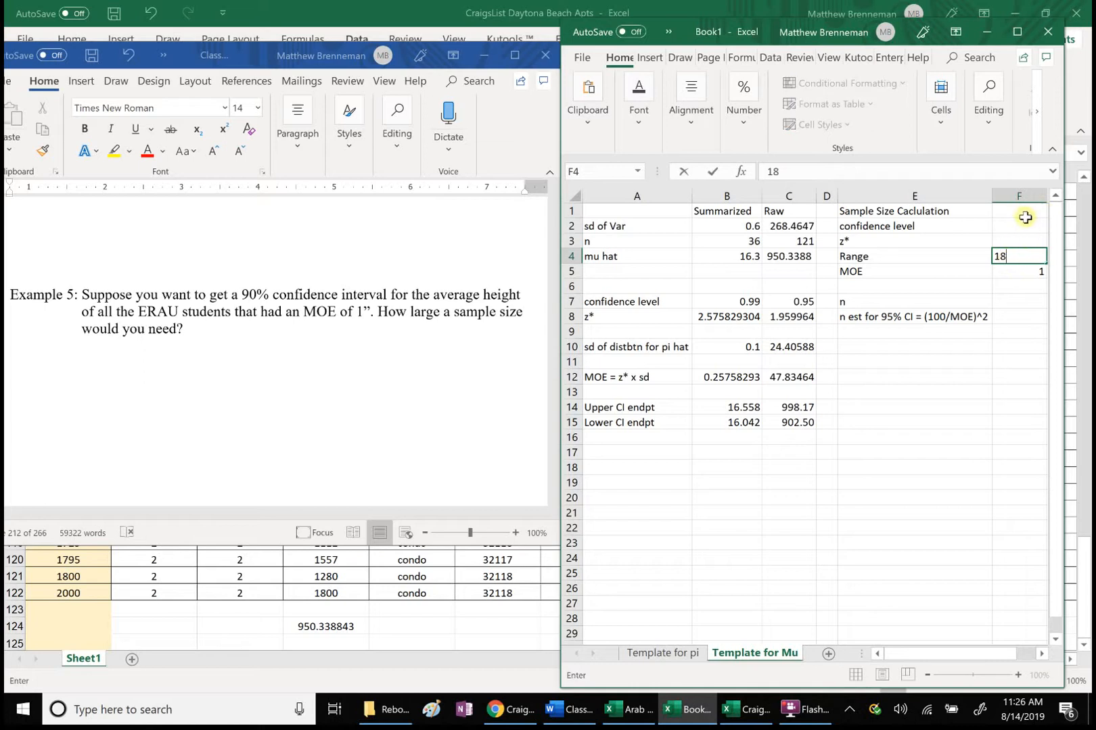
left_click(1016, 228)
type(".90")
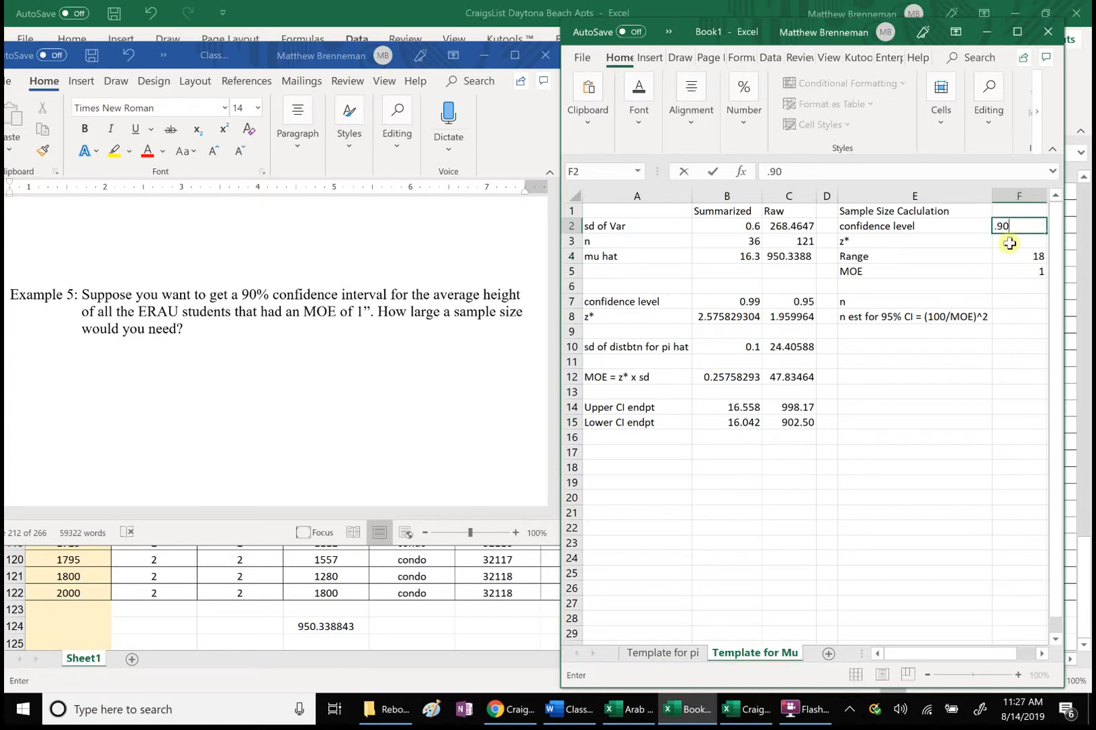
Calculate z* in F3 with the formula =NORM.S.INV((1+F2)/2).
left_click(1010, 244)
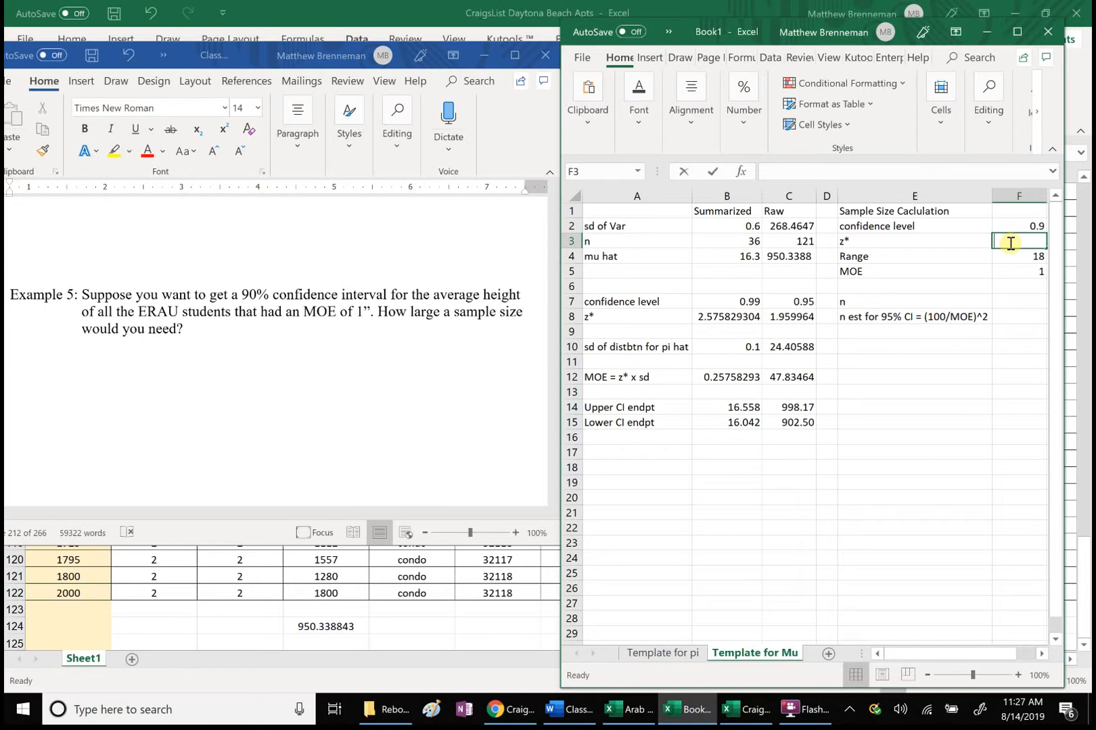
type("=norm")
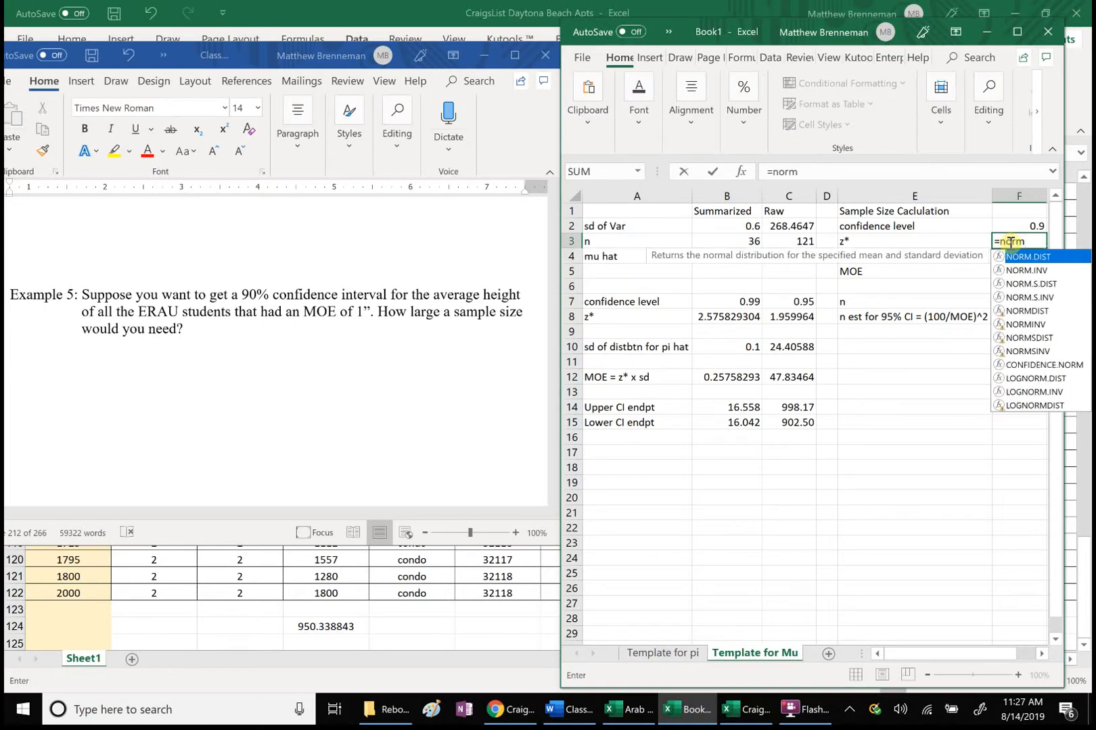
double_click(1031, 299)
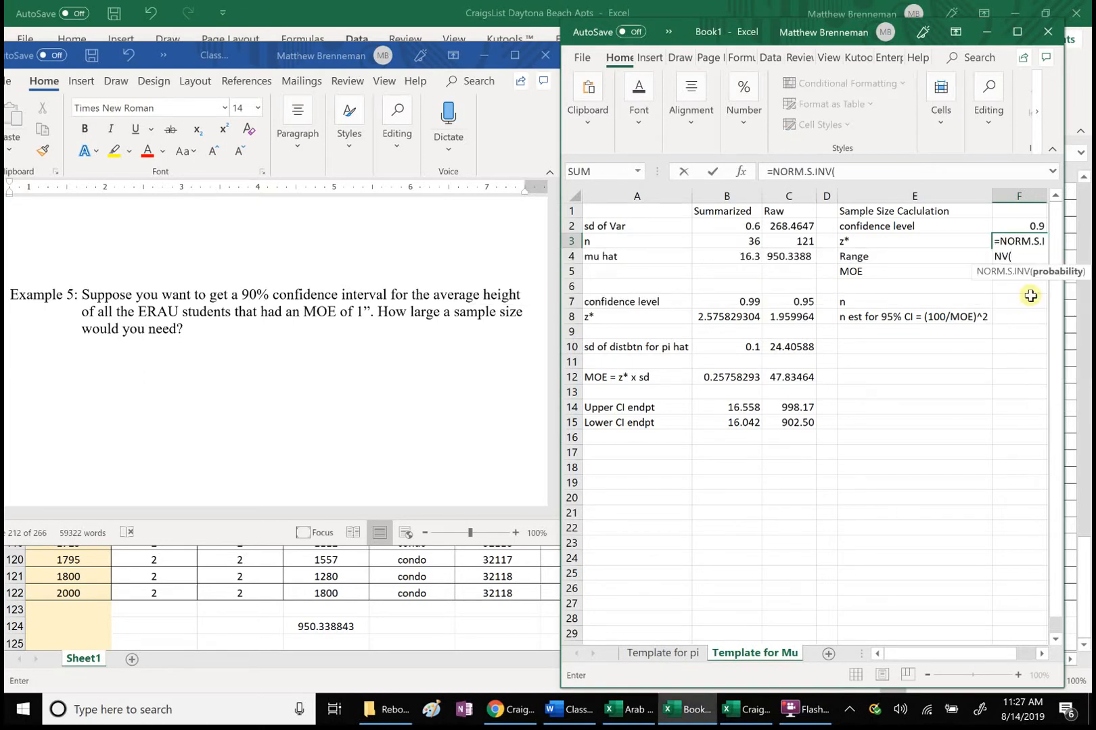
type("(1+")
left_click(1024, 226)
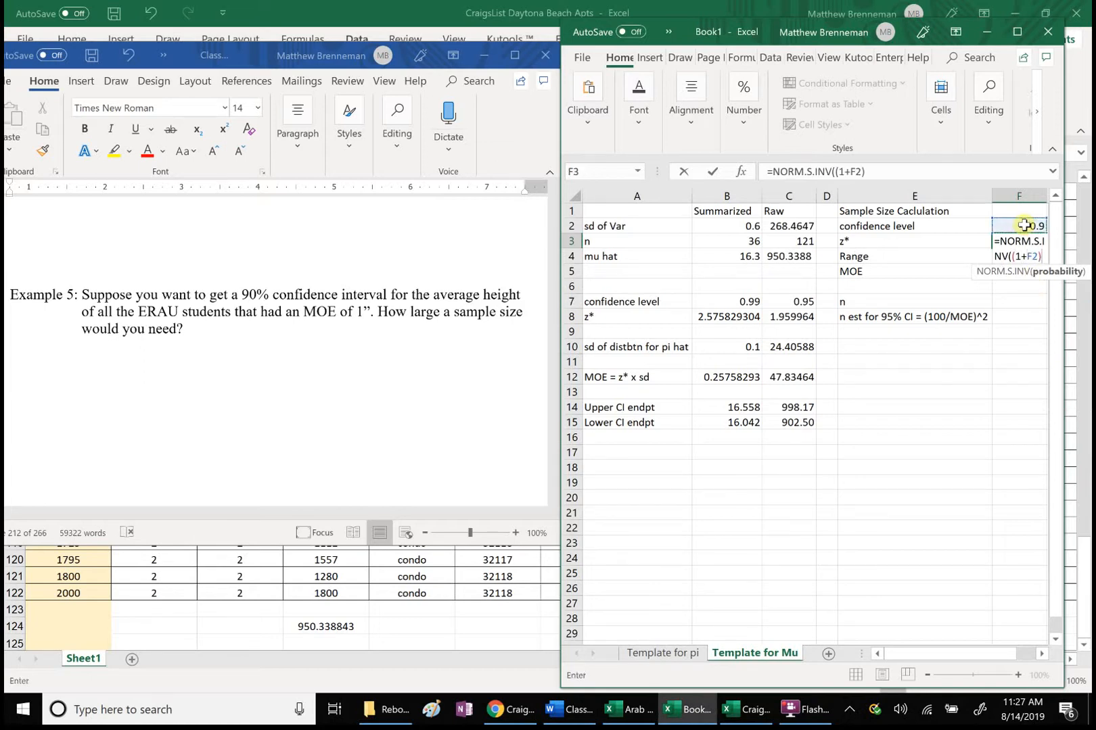
type(")/2)")
key("Return")
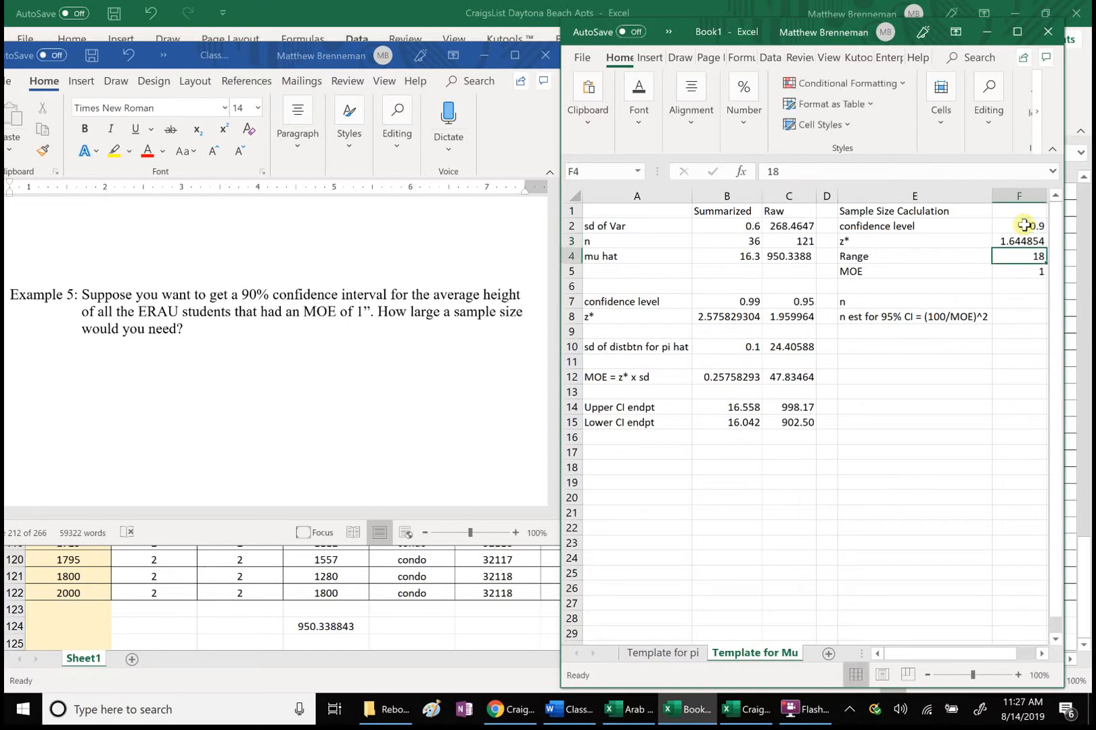
Consult the range-based estimate for n in the Word notes and enter =(F4*F3/(6*F5))^2 for n in F7 of the Excel template.
left_click(1018, 302)
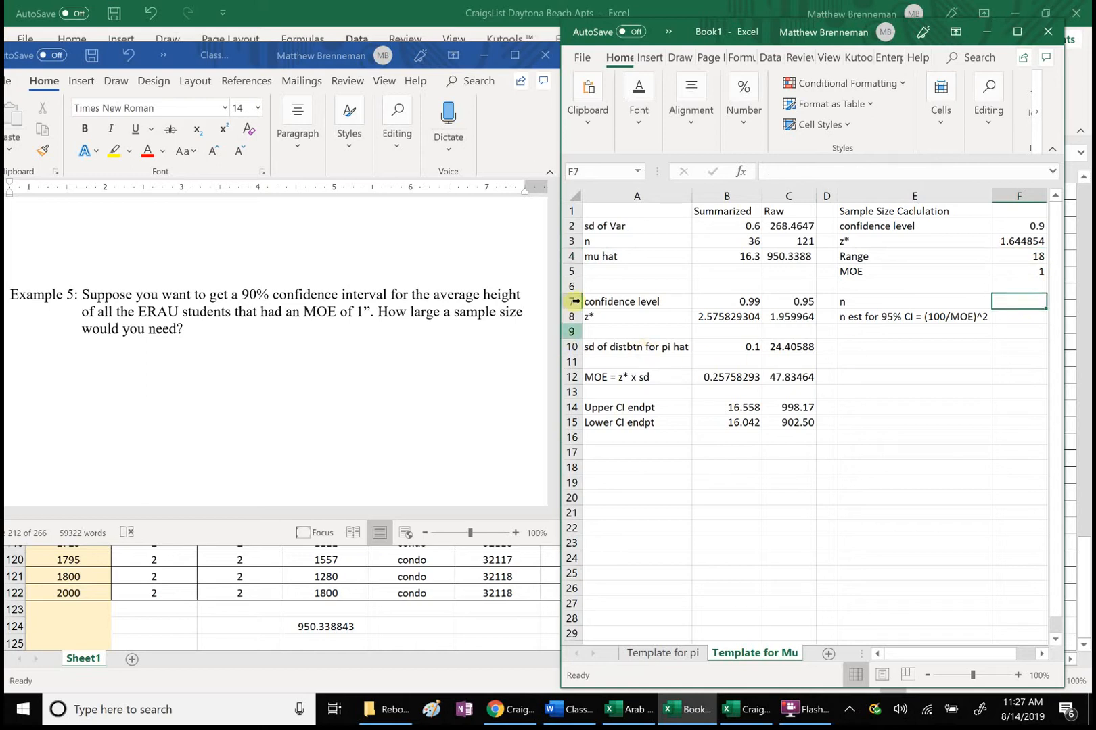
left_click(551, 278)
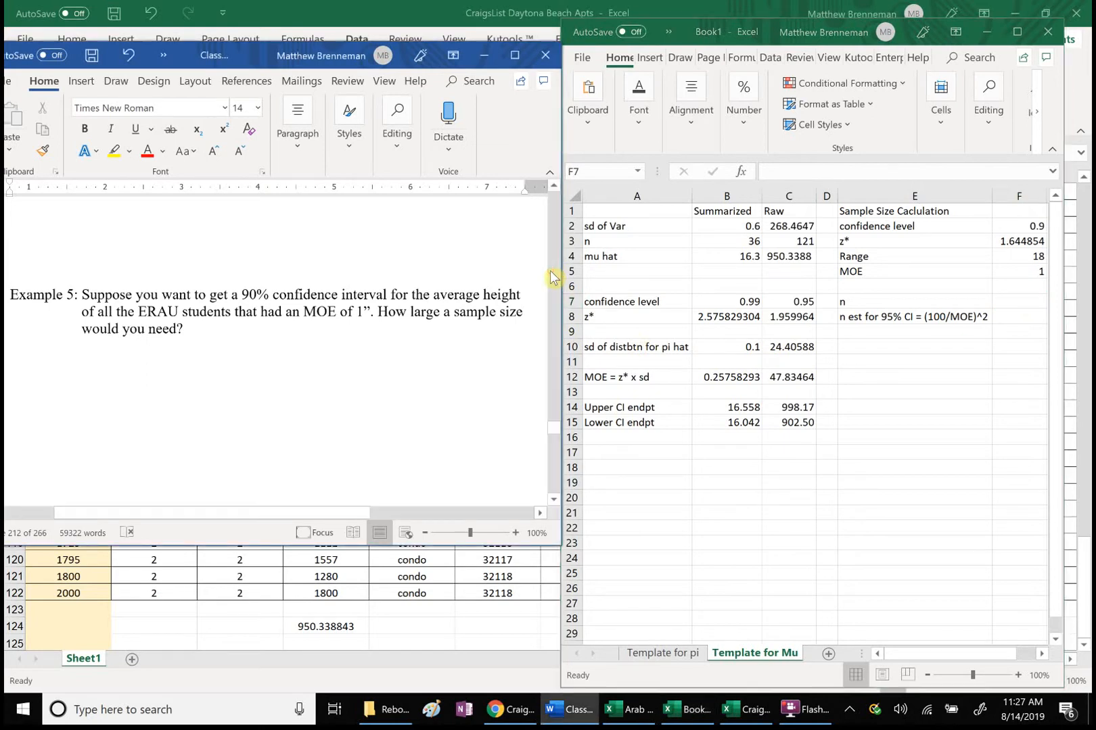
scroll(551, 277, "up", 10)
scroll(551, 278, "up", 5)
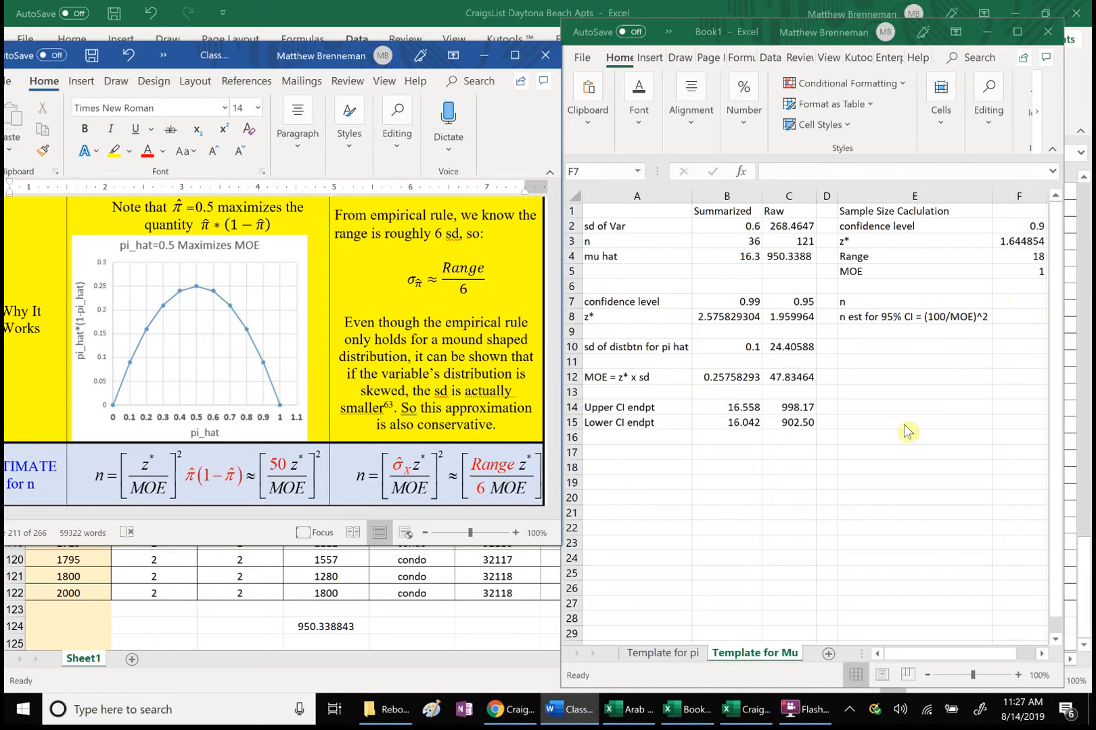
left_click(945, 651)
left_click_drag(946, 650, 1022, 654)
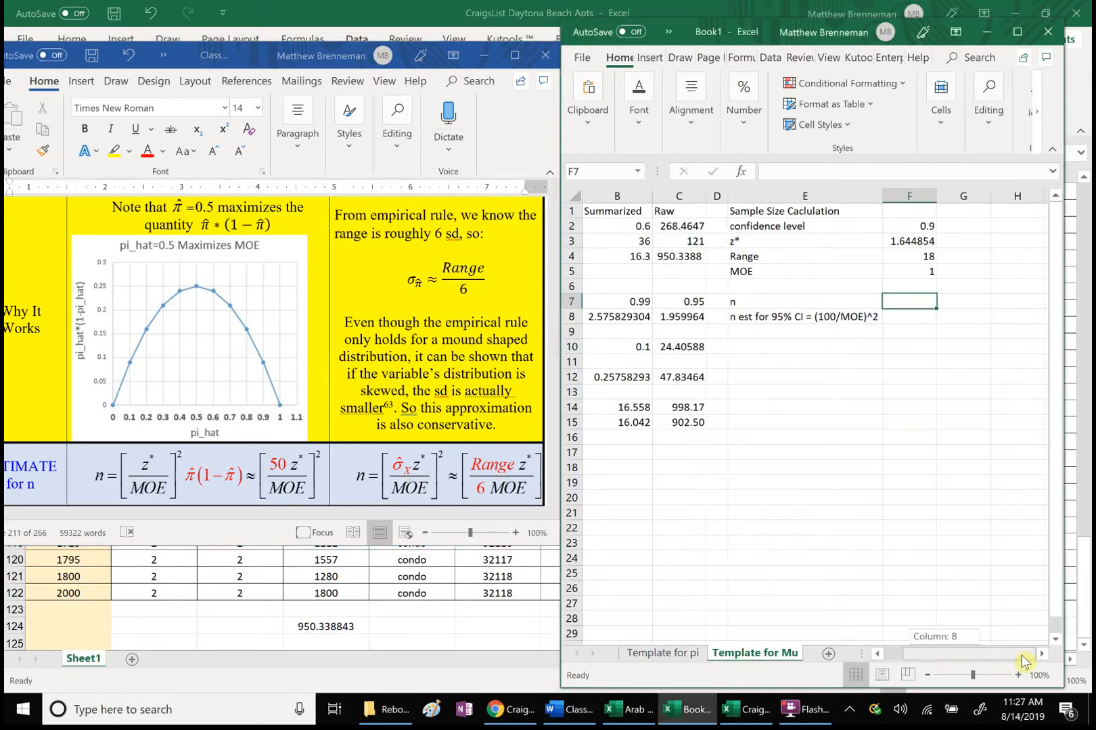
type("=")
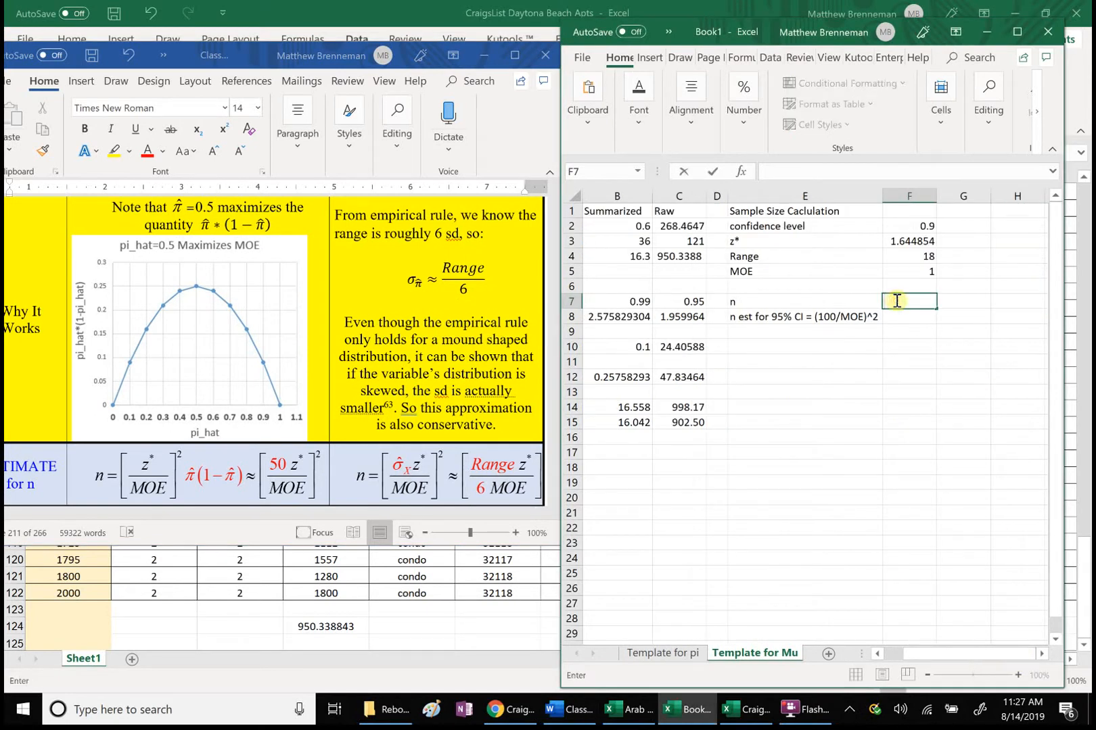
type("(")
left_click(914, 256)
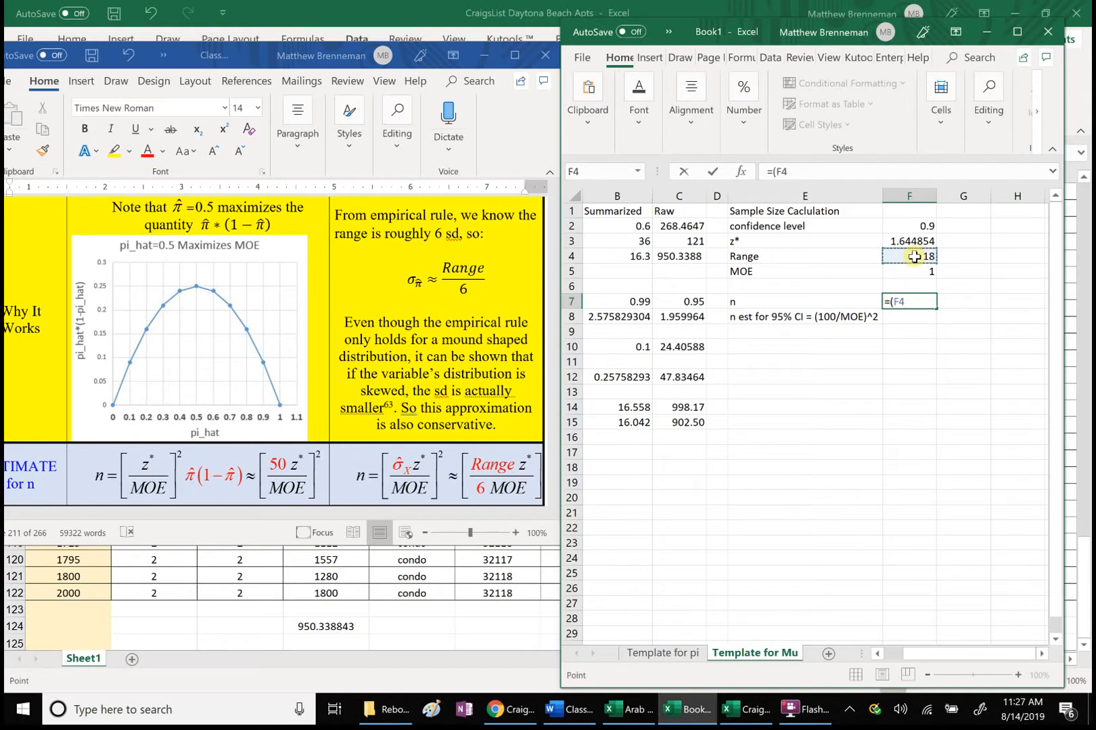
type("*")
left_click(905, 241)
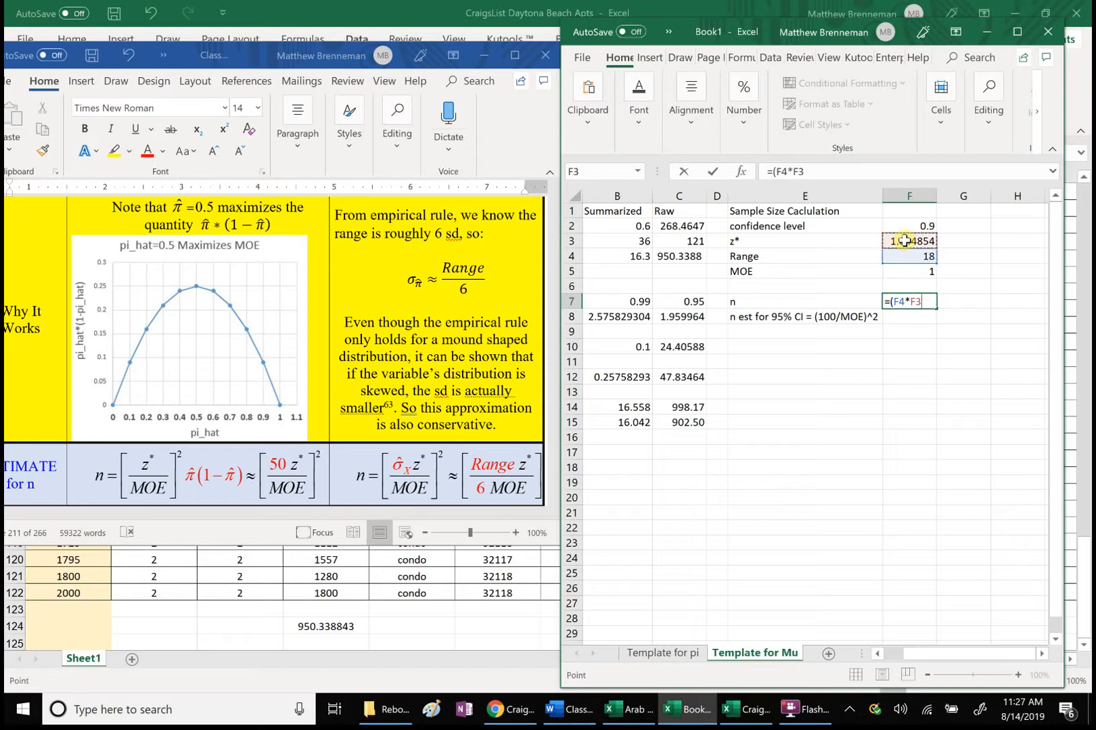
type("/(6*")
left_click(916, 271)
type("))")
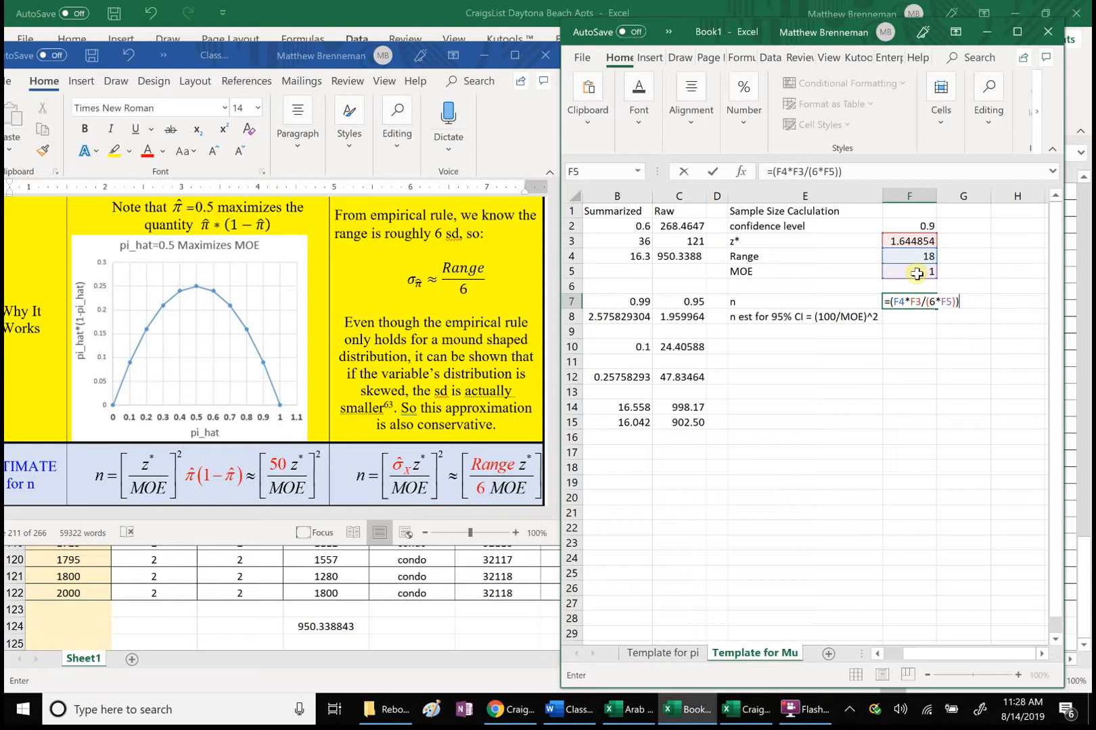
type("^2")
key("Return")
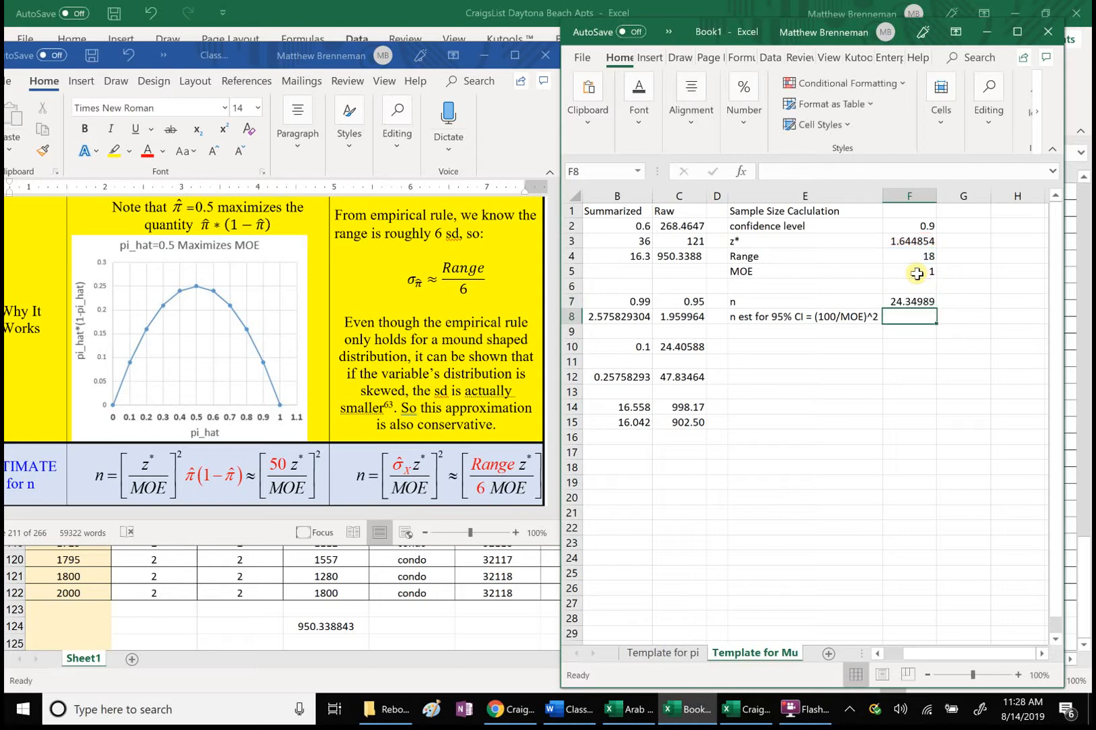
Clear cells E8:G10 to remove the 95% CI estimate label below n.
left_click(811, 325)
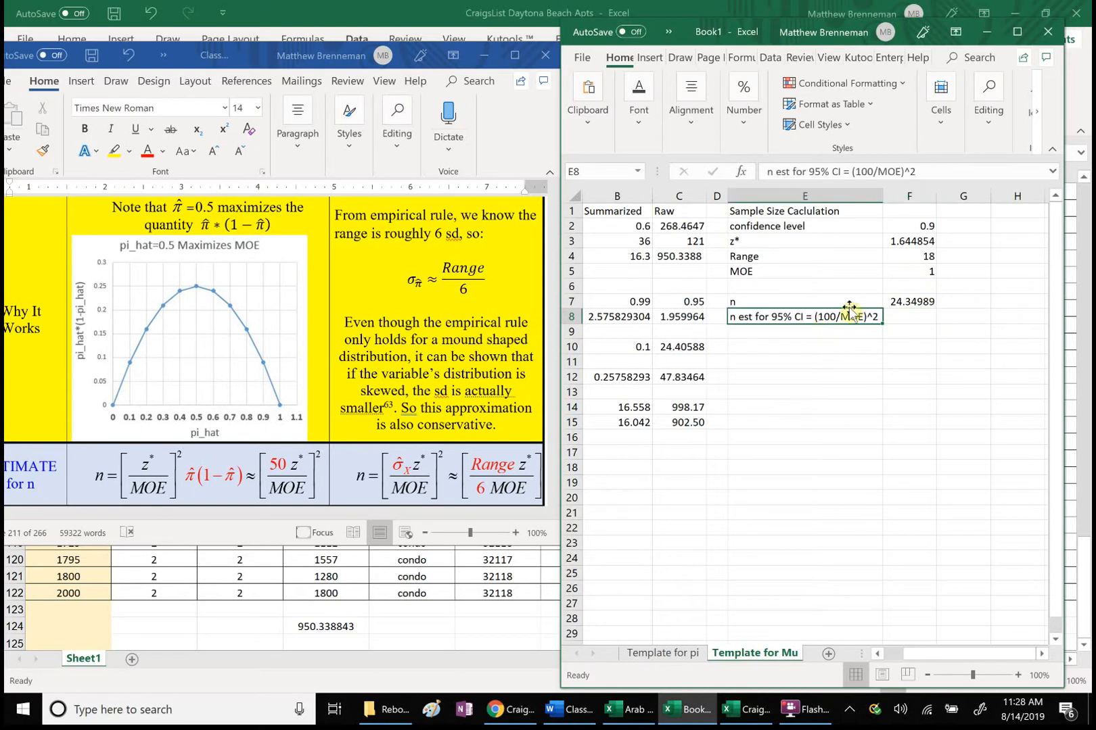
left_click_drag(945, 353, 776, 321)
key("Delete")
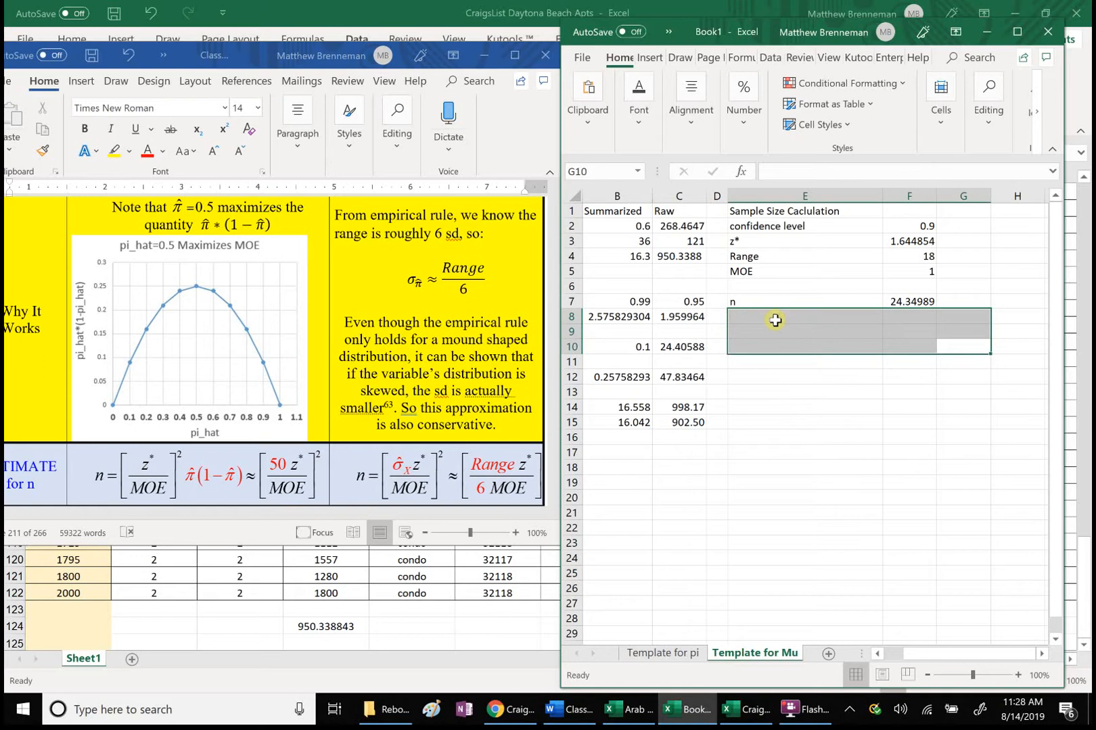
left_click(843, 452)
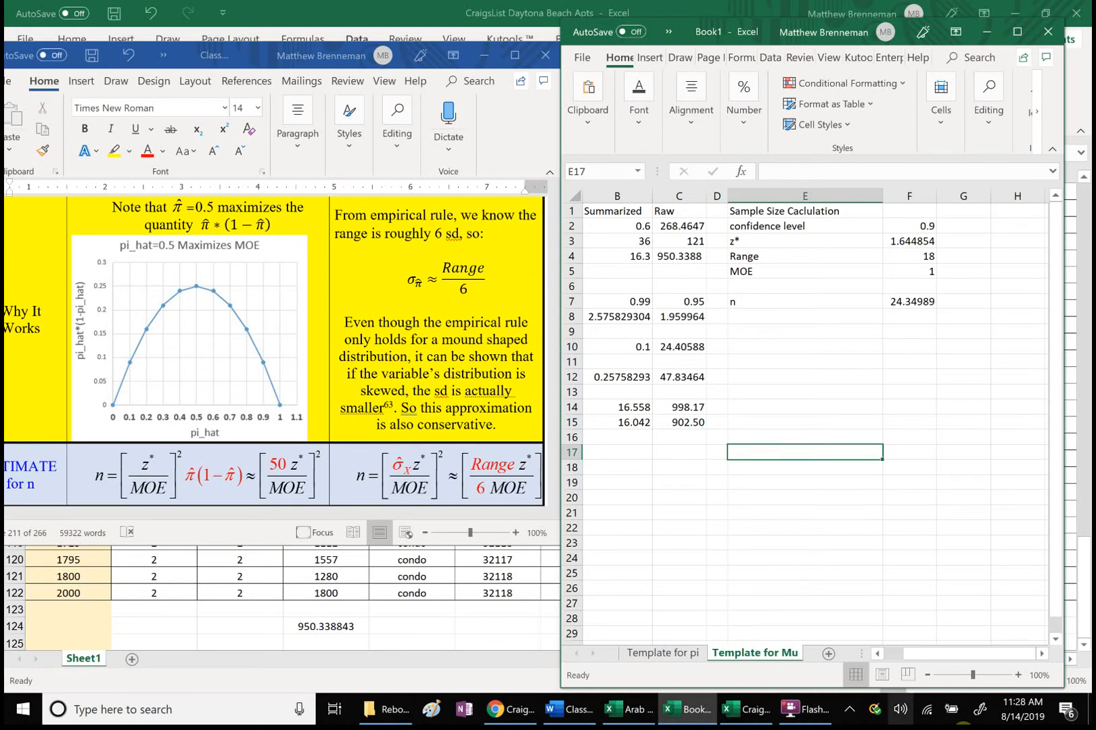
left_click_drag(918, 655, 865, 657)
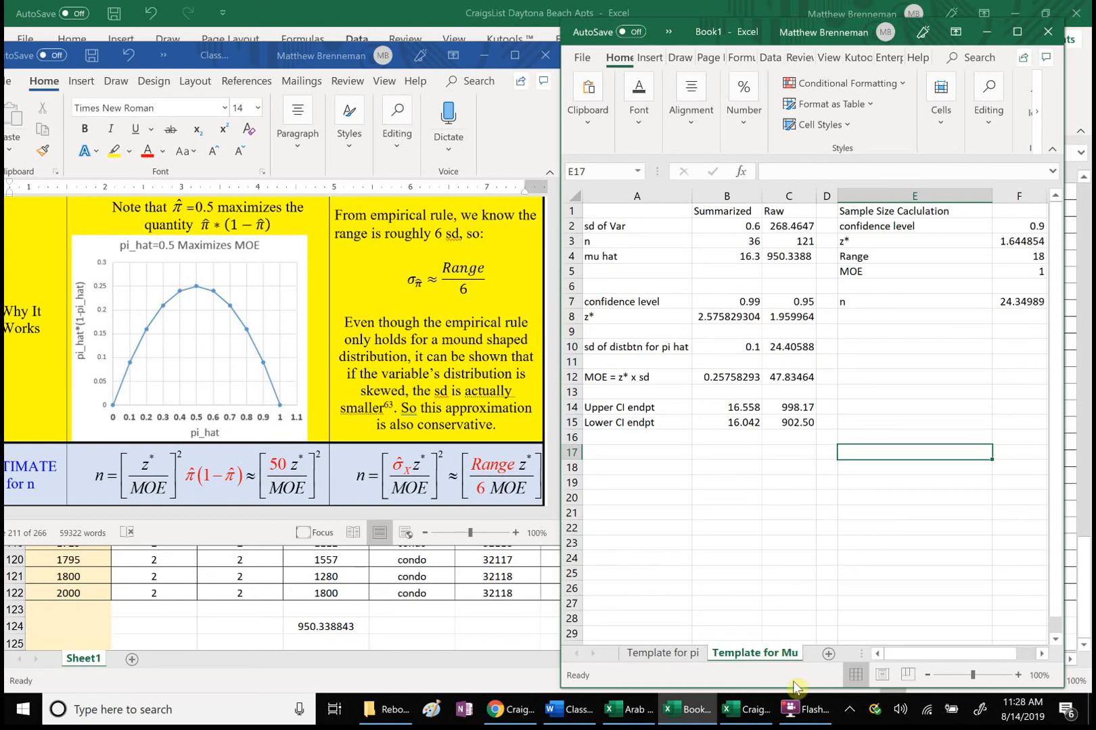
left_click(795, 712)
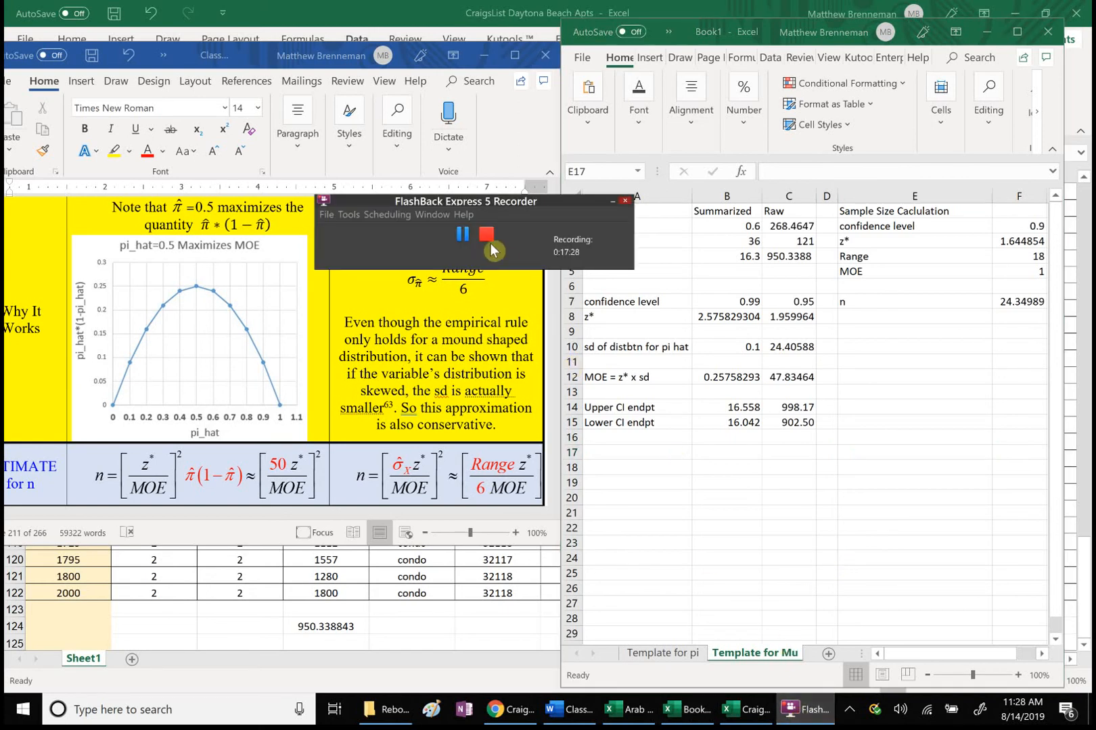